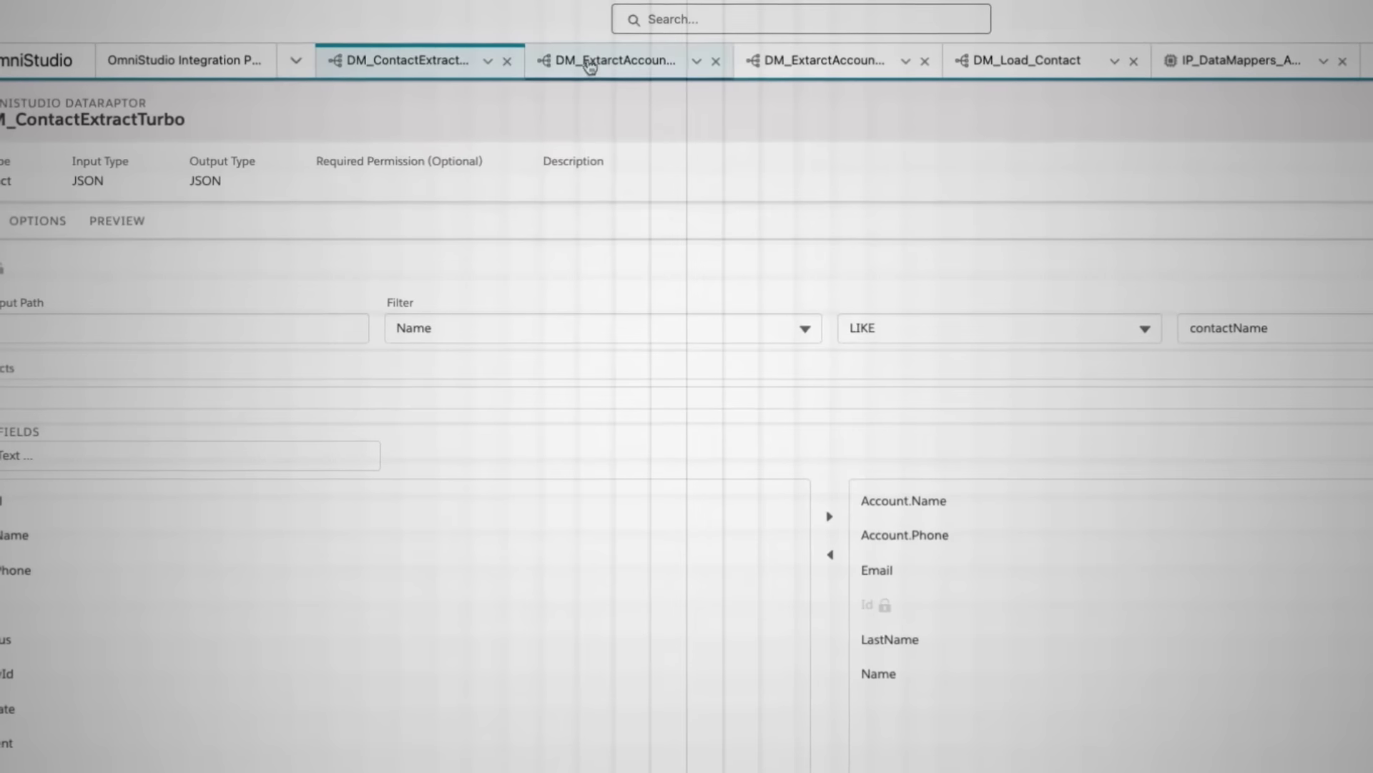
- Look through the two account Data Mappers and DM_Load_Contact, and return to DM_ContactExtractTurbo
{"action": "left_click", "coordinate": [608, 60]}
{"action": "left_click", "coordinate": [823, 60]}
{"action": "left_click", "coordinate": [1117, 72]}
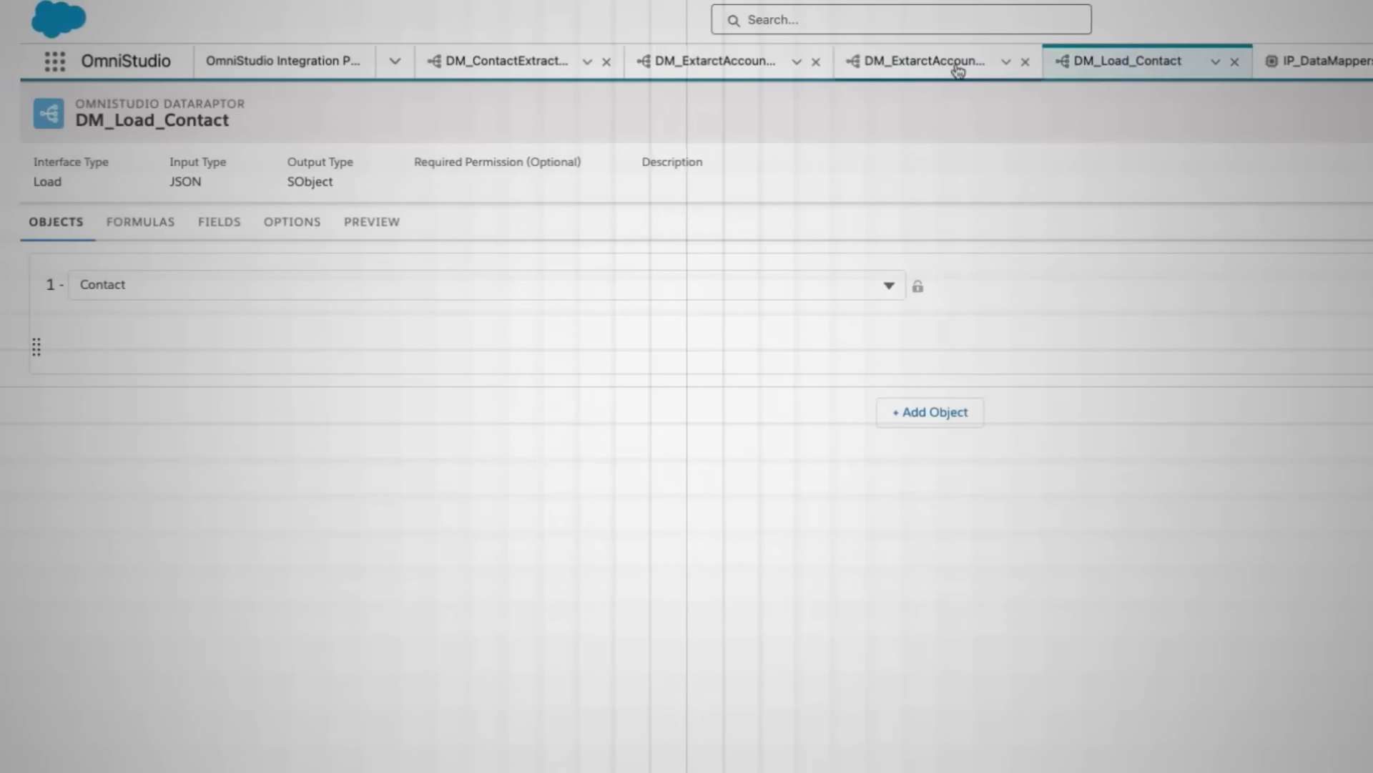
{"action": "left_click", "coordinate": [472, 60]}
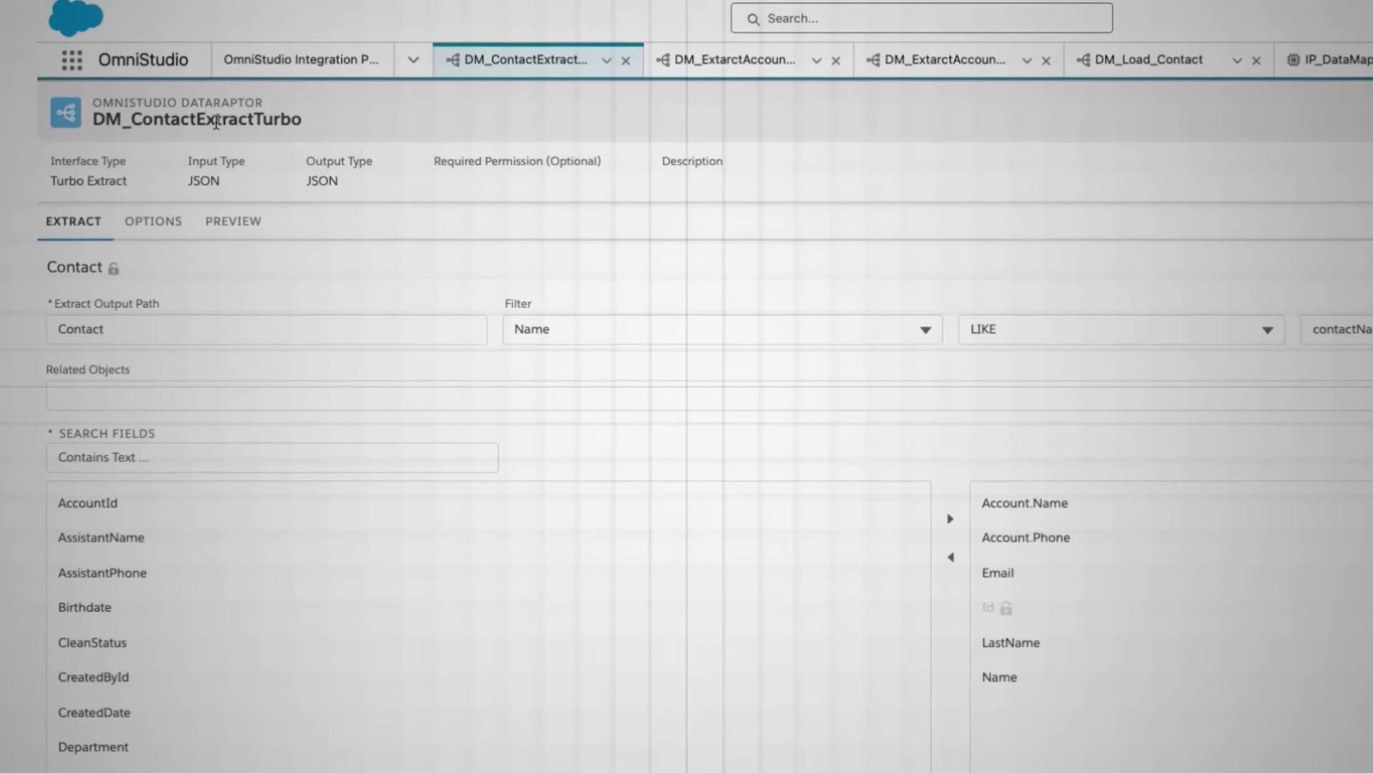
- Run the DM_ContactExtractTurbo preview with contactName "ro" and examine the returned contact and account fields against its extract configuration
{"action": "left_click", "coordinate": [233, 222]}
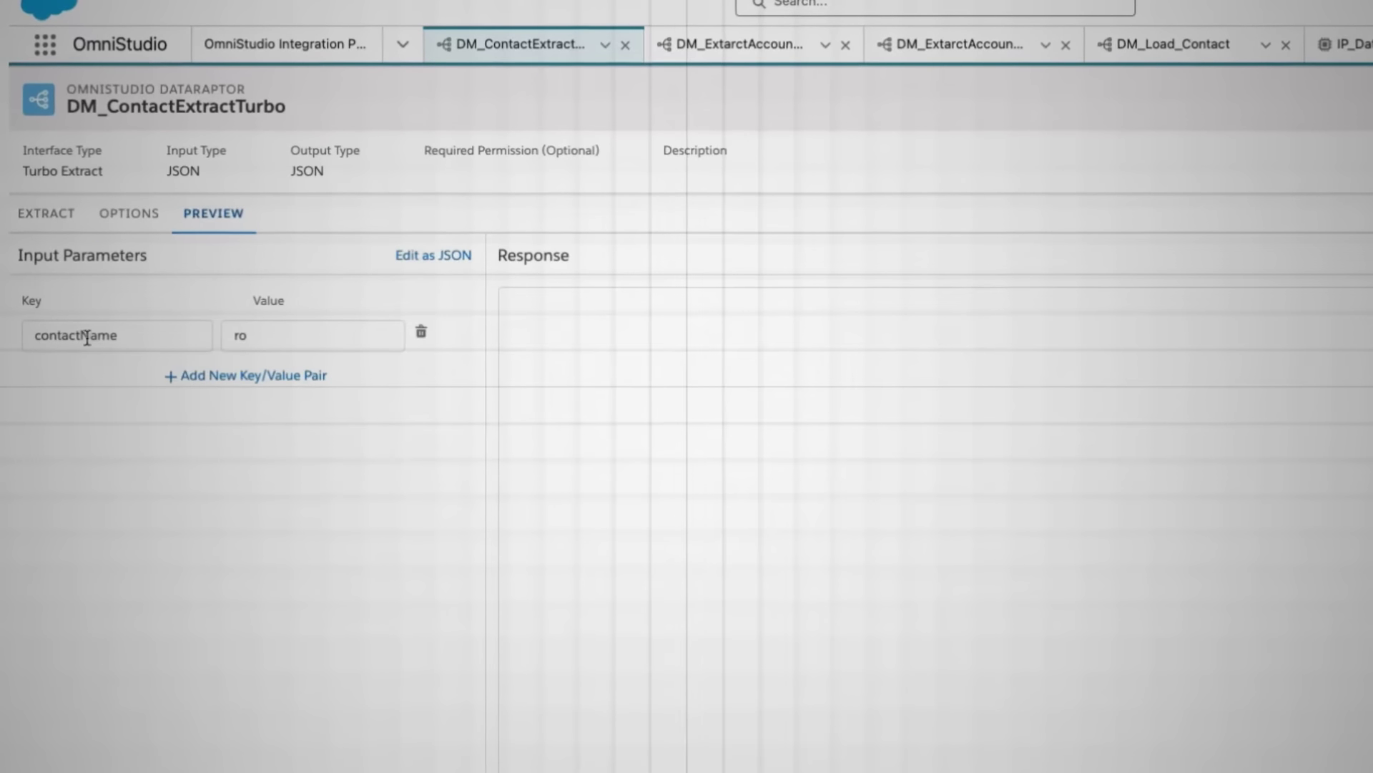
{"action": "left_click", "coordinate": [269, 337]}
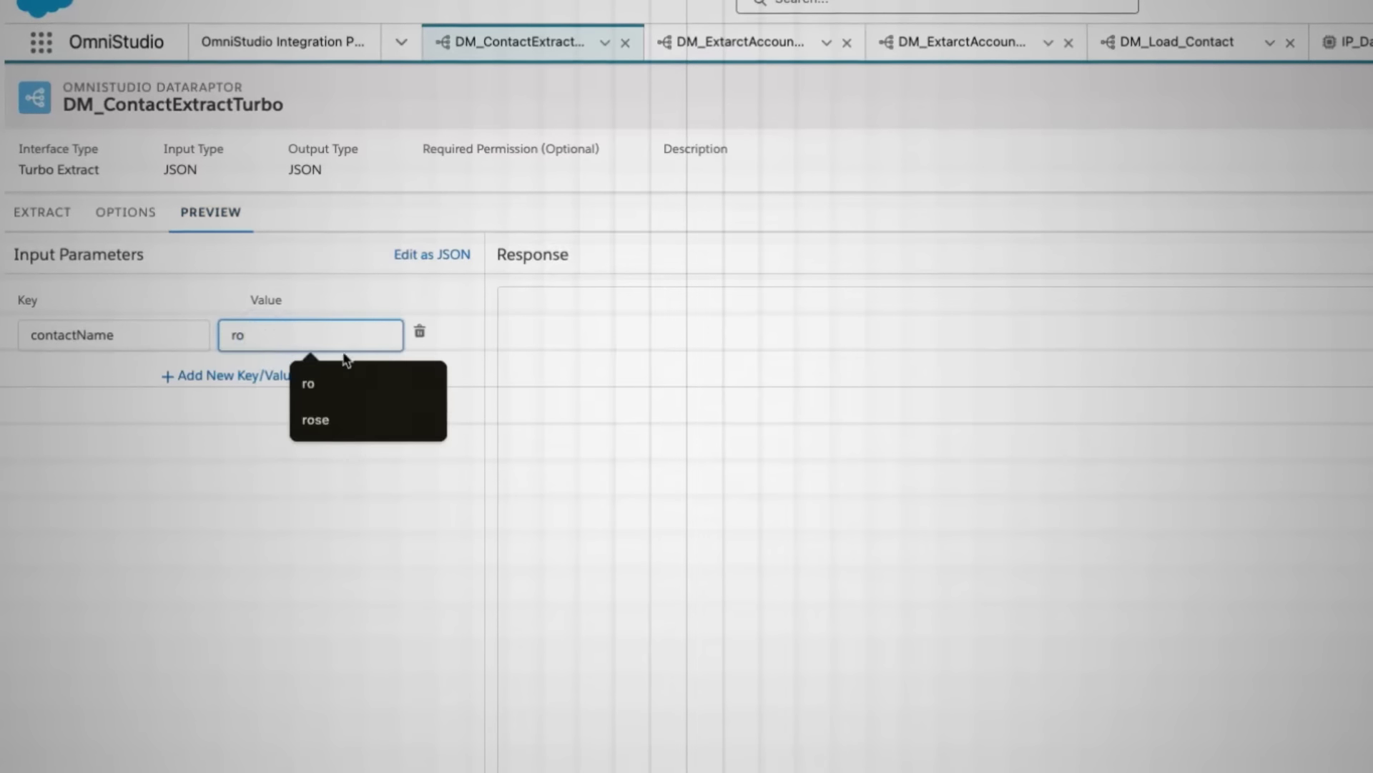
{"action": "left_click", "coordinate": [285, 552]}
{"action": "left_click_drag", "start_coordinate": [554, 352], "coordinate": [741, 351]}
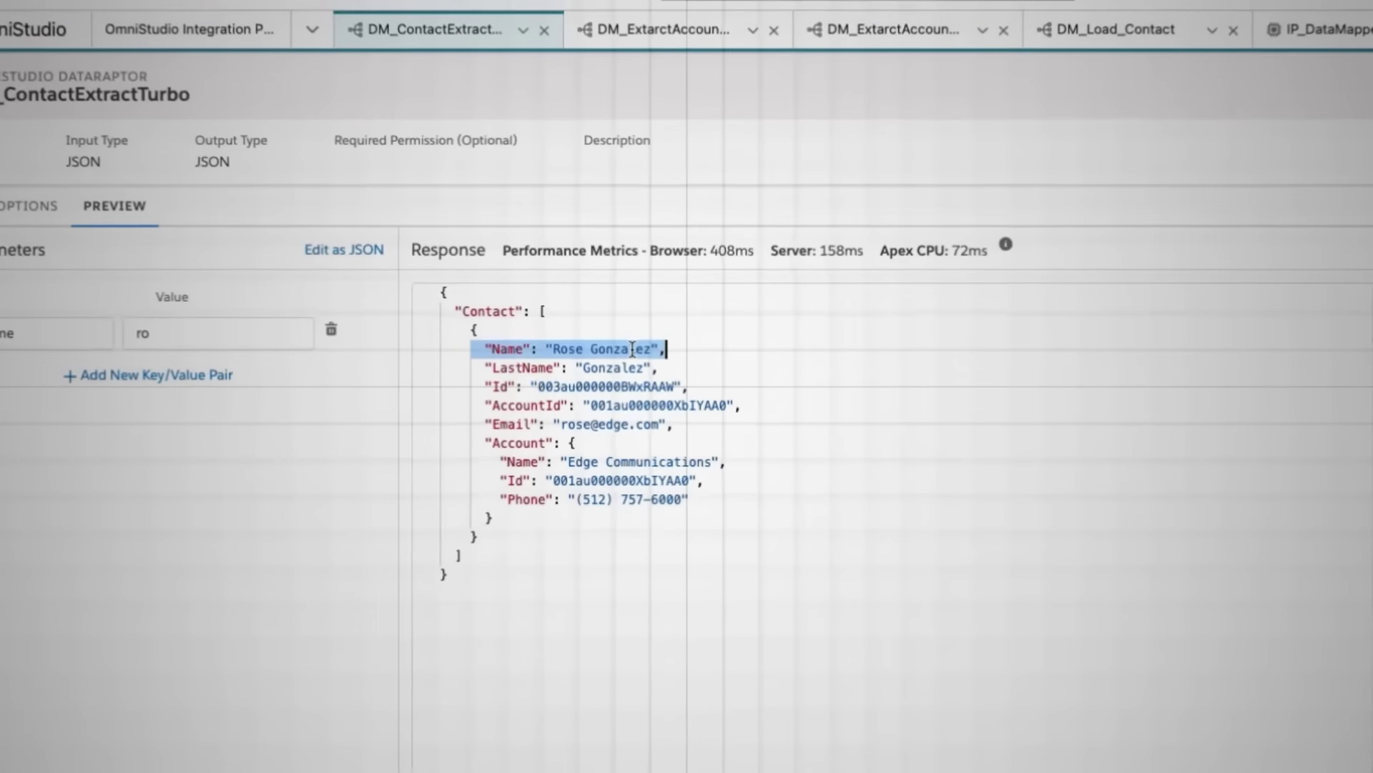
{"action": "double_click", "coordinate": [632, 348]}
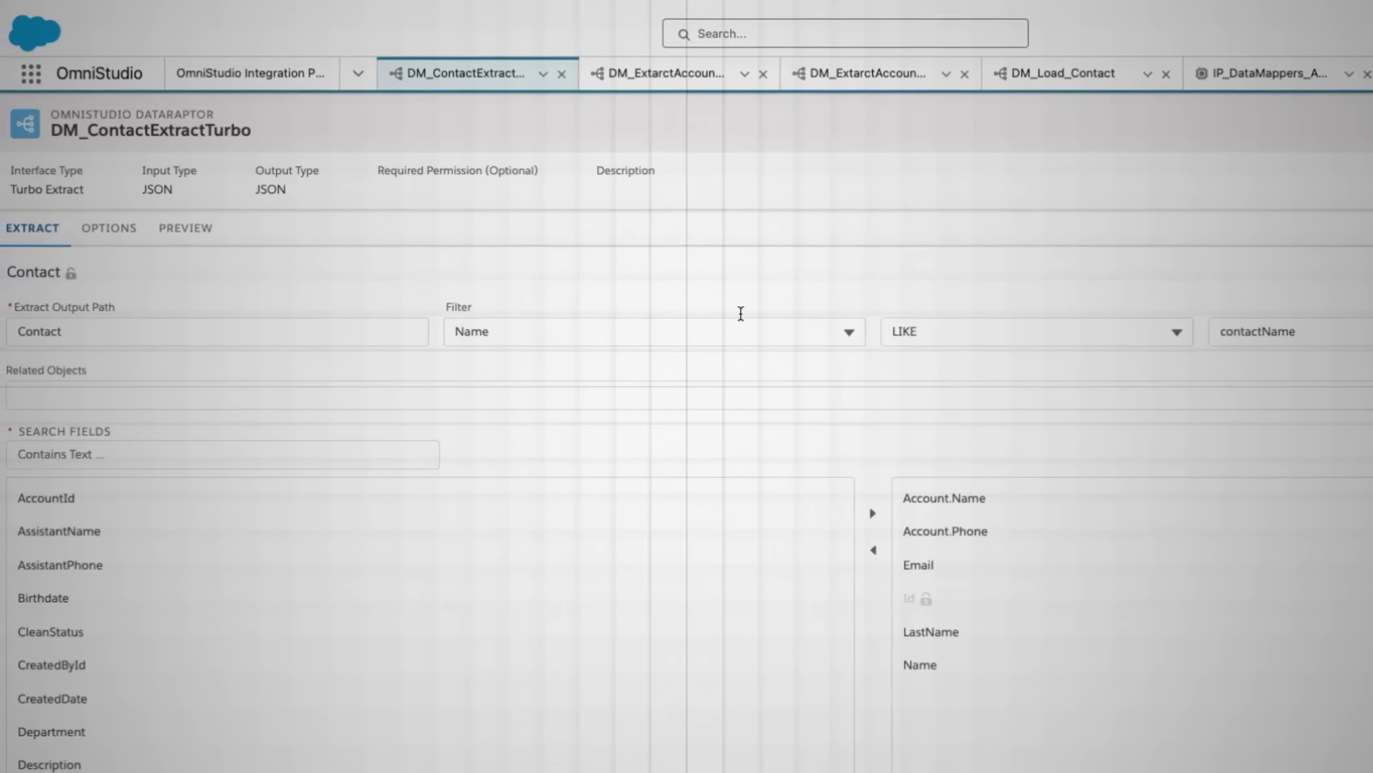
{"action": "left_click", "coordinate": [189, 229]}
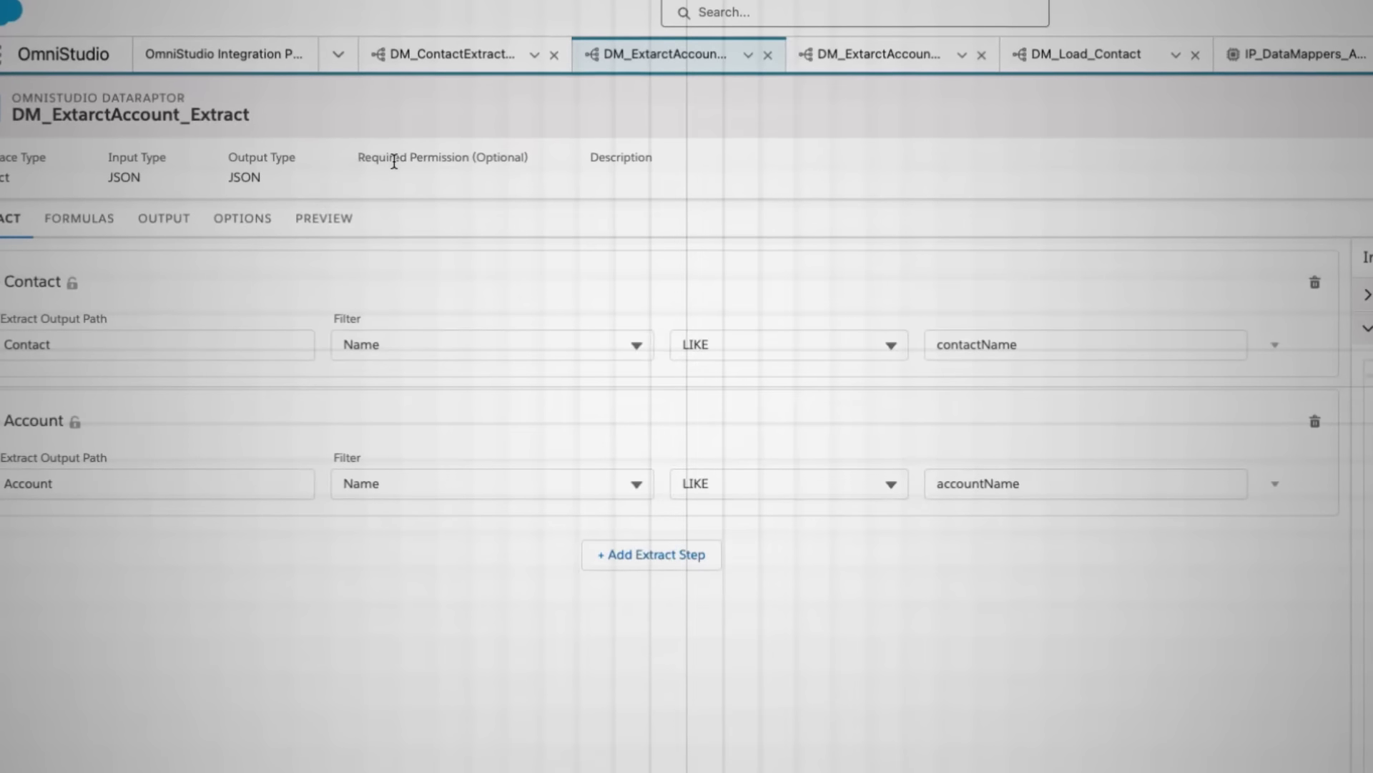
- Preview DM_ExtarctAccount_Extract with contactName "ro" and accountName "Bu", and examine the account and contact fields in the response
{"action": "left_click", "coordinate": [321, 220]}
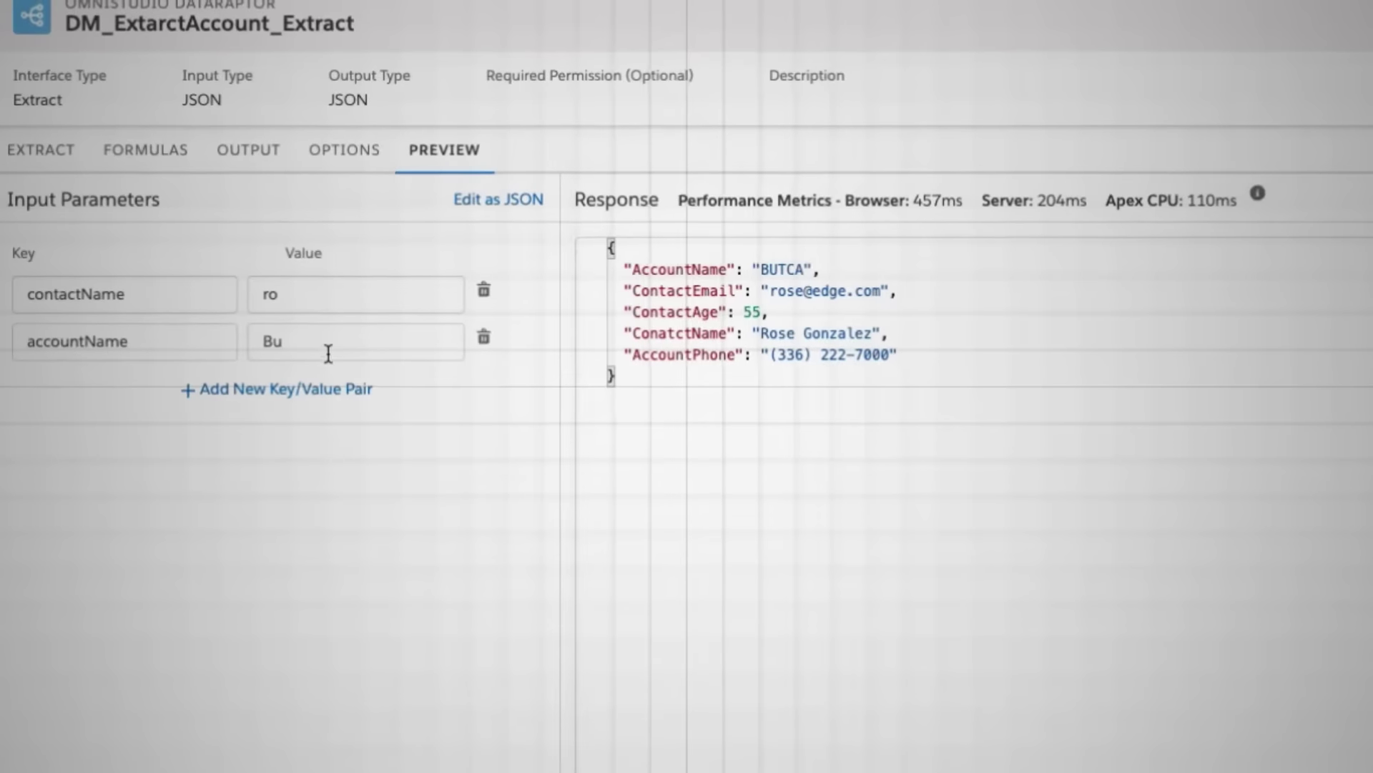
{"action": "left_click_drag", "start_coordinate": [624, 270], "coordinate": [823, 269]}
{"action": "left_click", "coordinate": [666, 291]}
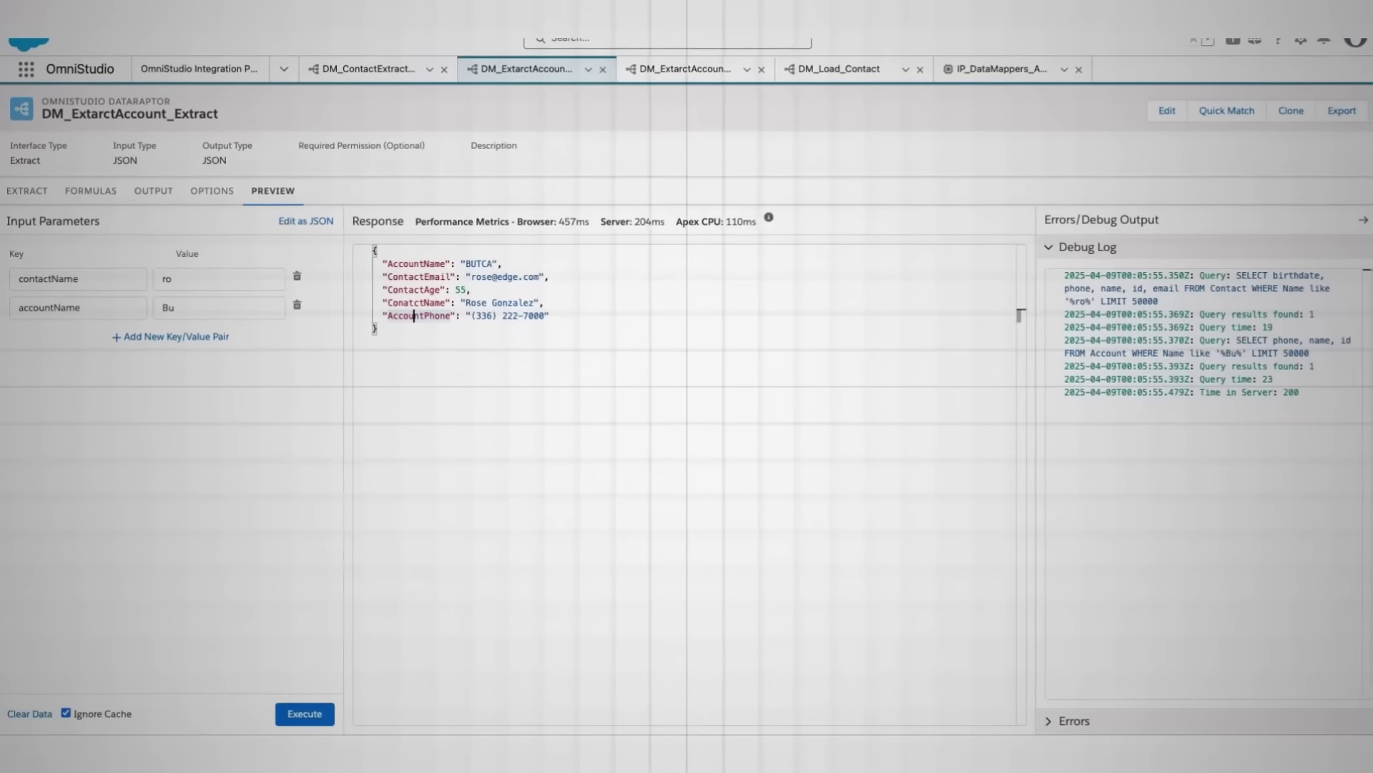
- Run the DM_ExtarctAccount_transform preview on the two-contact JSON and compare the nested input with the transformed response
{"action": "left_click", "coordinate": [685, 68]}
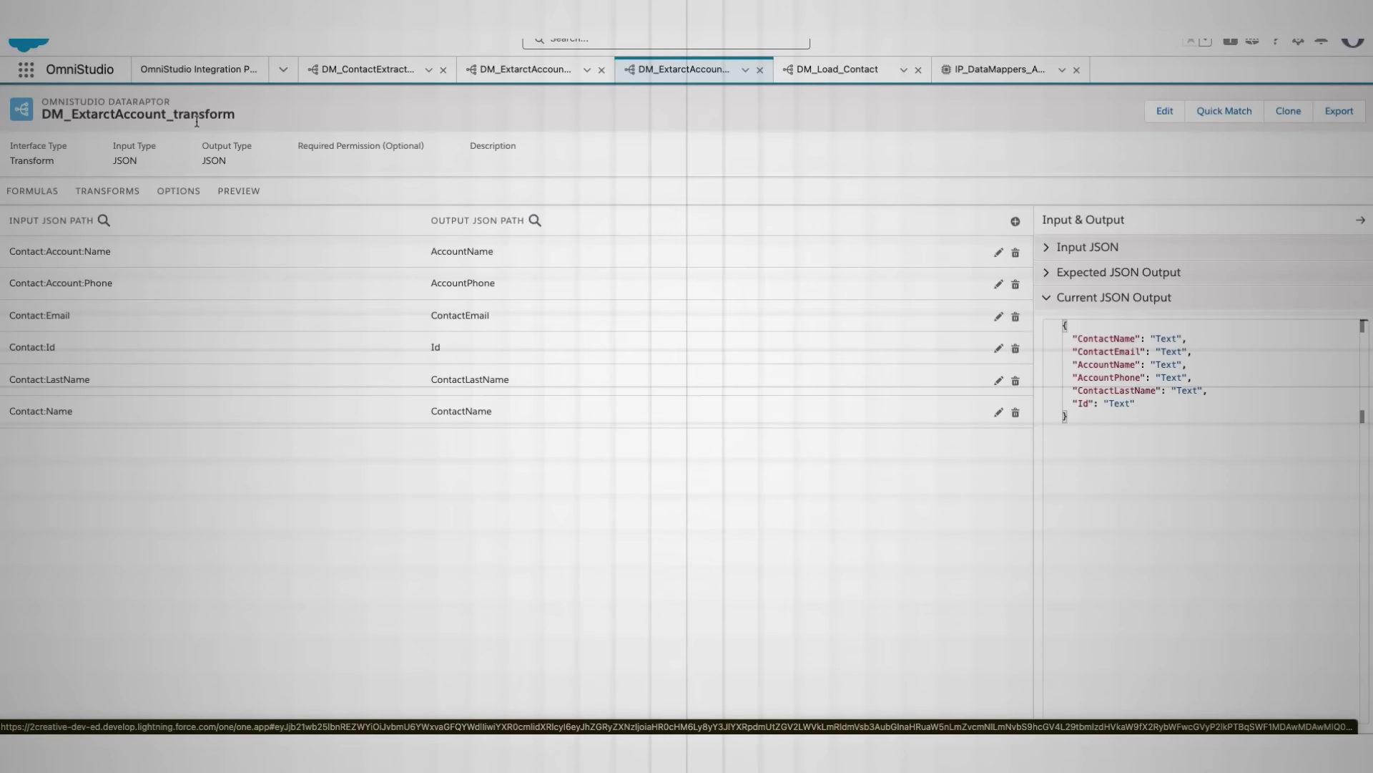
{"action": "left_click", "coordinate": [238, 191]}
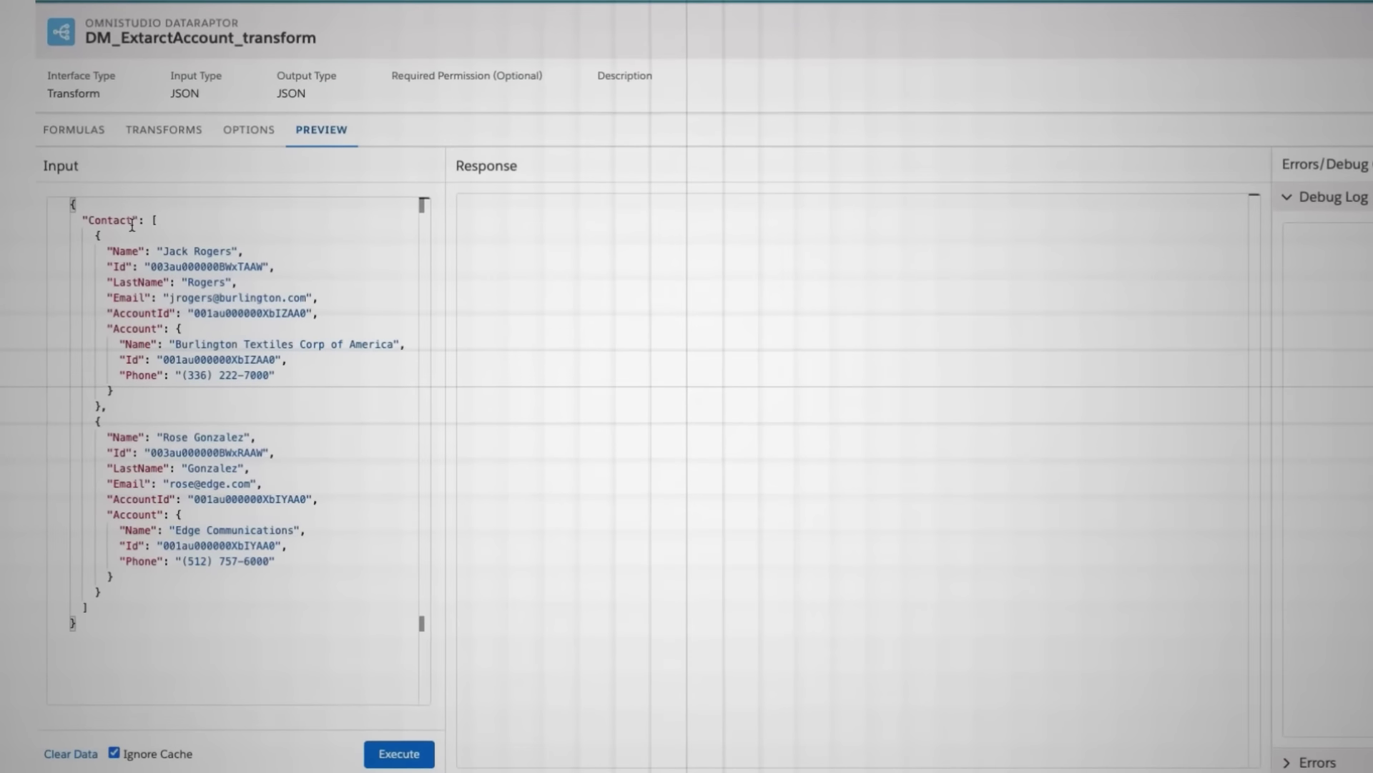
{"action": "left_click_drag", "start_coordinate": [102, 251], "coordinate": [190, 361]}
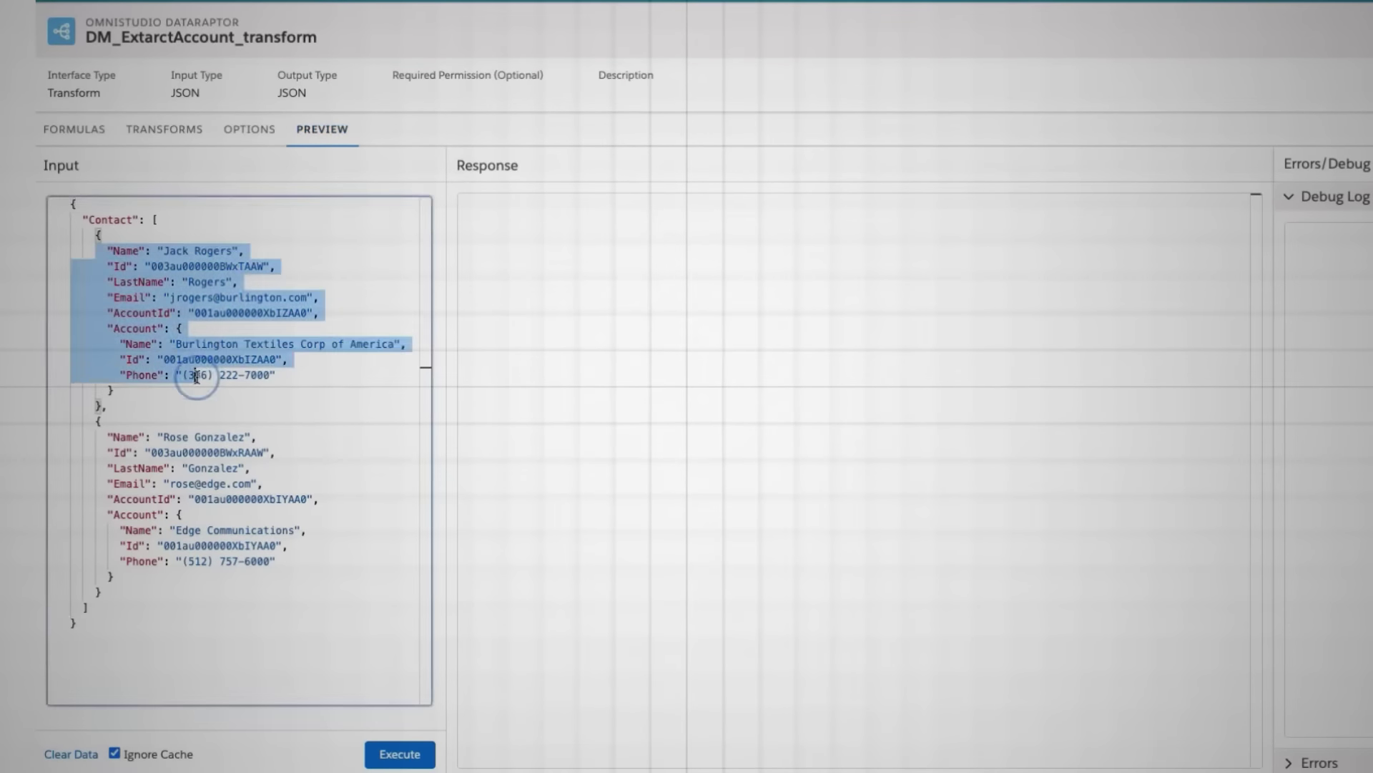
{"action": "left_click", "coordinate": [398, 751]}
{"action": "left_click_drag", "start_coordinate": [493, 212], "coordinate": [561, 372]}
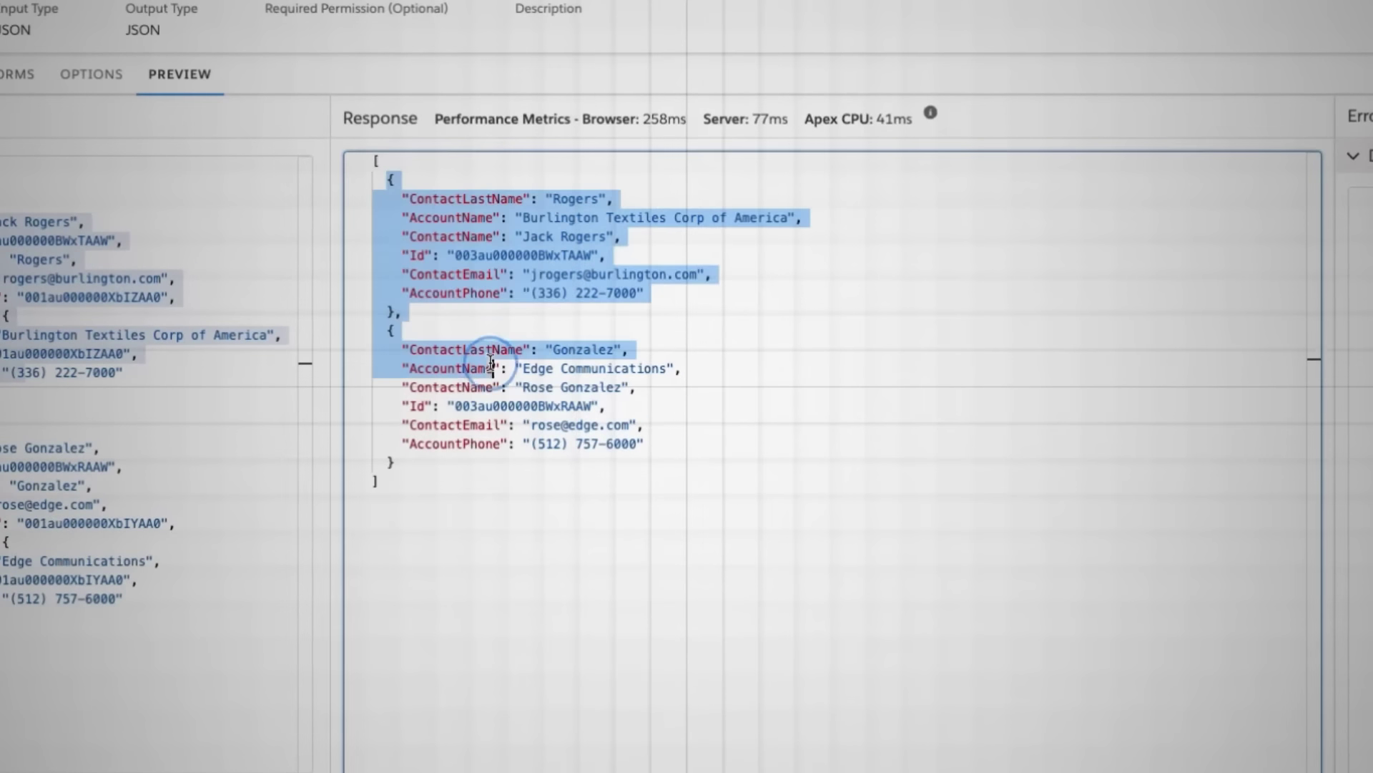
{"action": "left_click", "coordinate": [580, 371]}
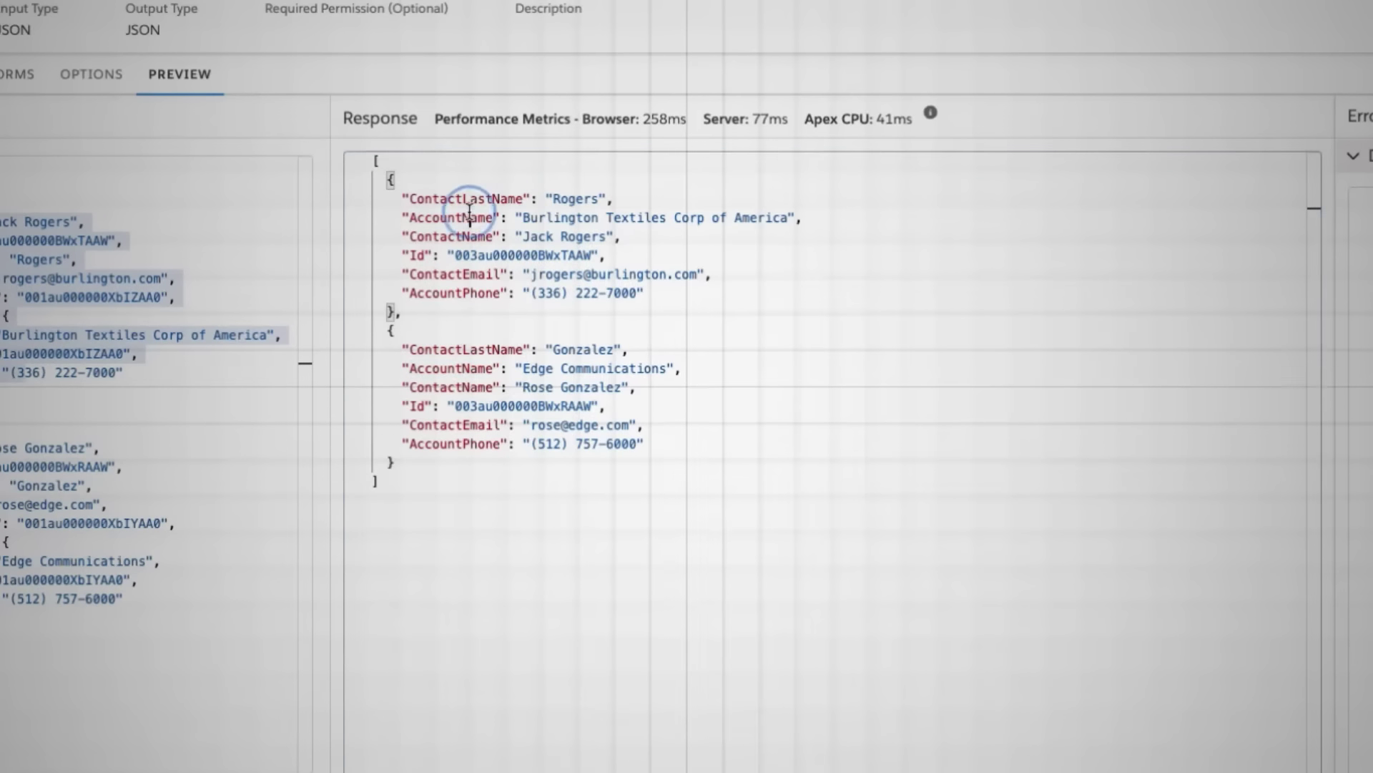
{"action": "double_click", "coordinate": [449, 239]}
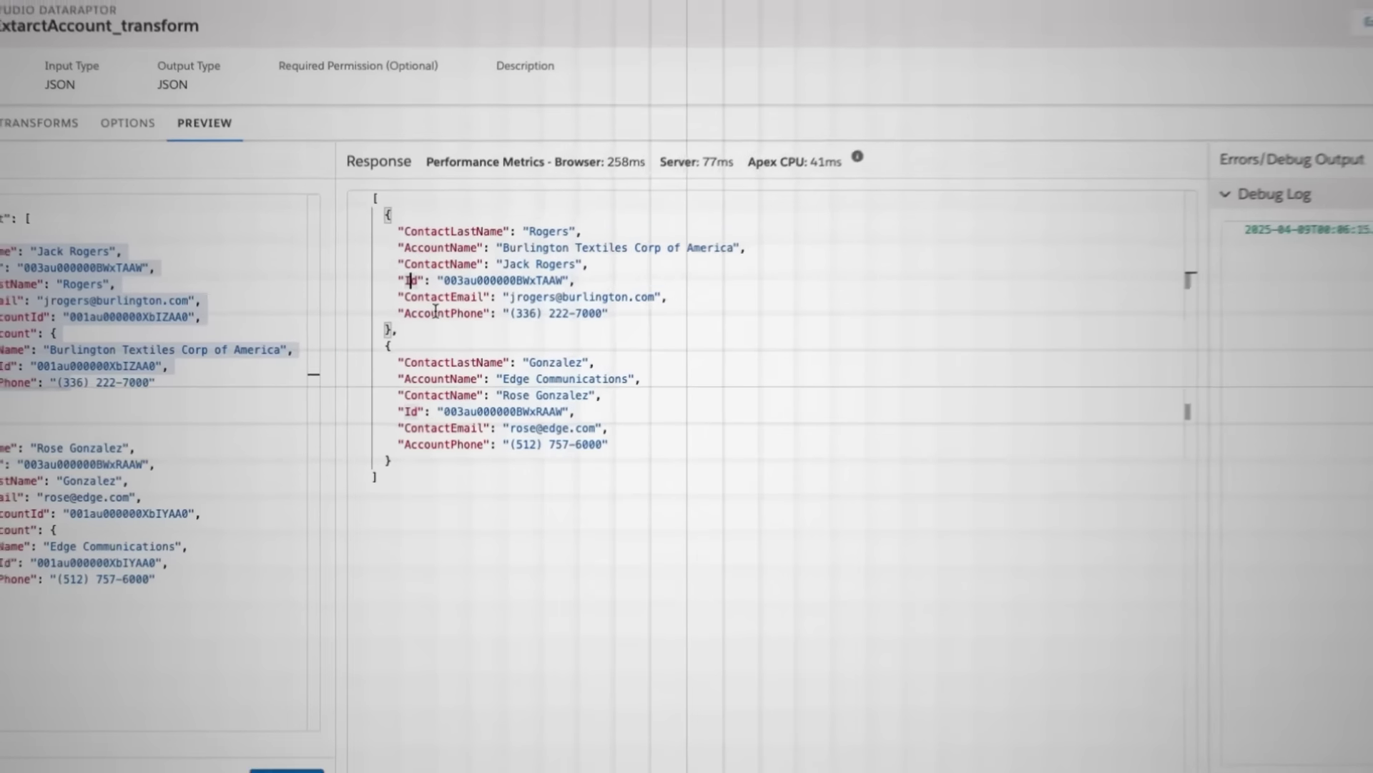
{"action": "double_click", "coordinate": [449, 294]}
{"action": "key", "text": "Down"}
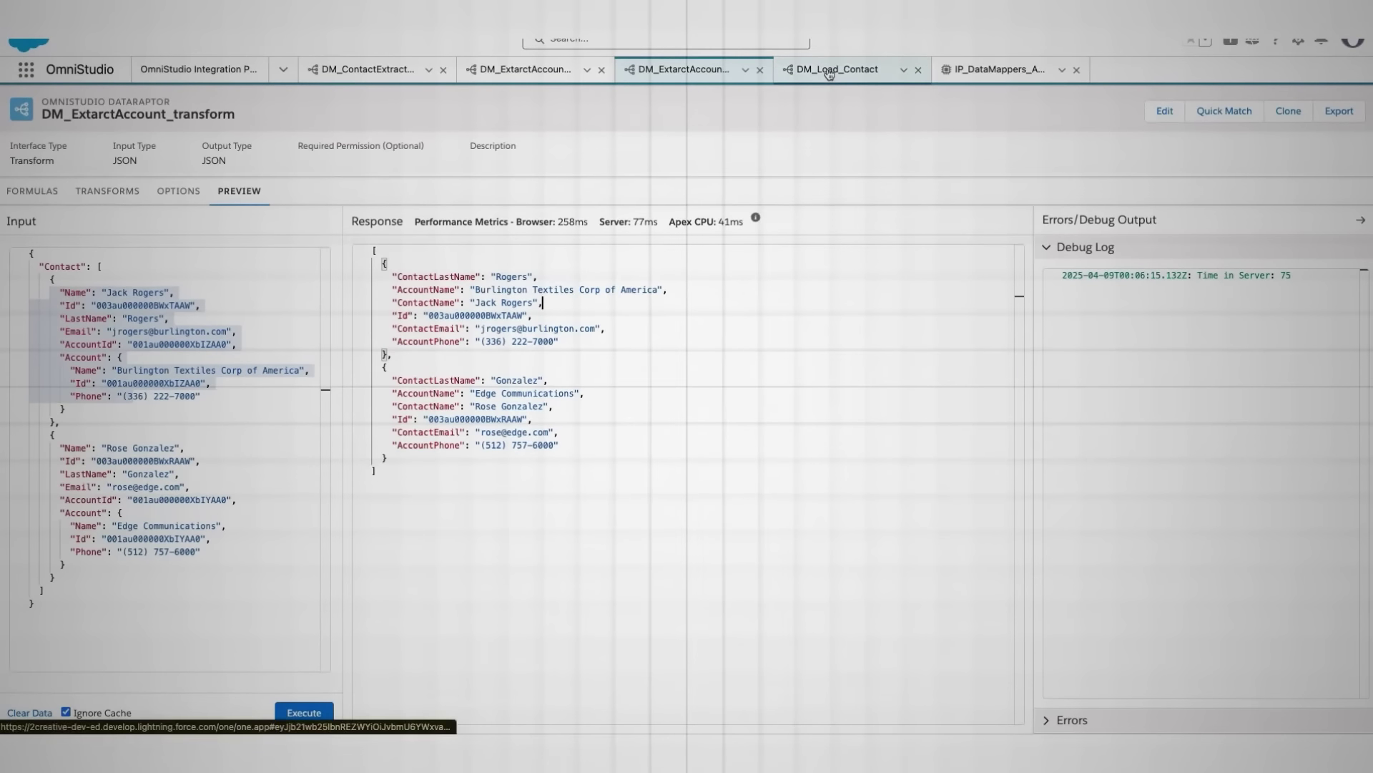
- Examine the LastName and Id keys and values in the DM_Load_Contact preview input JSON
{"action": "left_click", "coordinate": [828, 72]}
{"action": "left_click", "coordinate": [261, 188]}
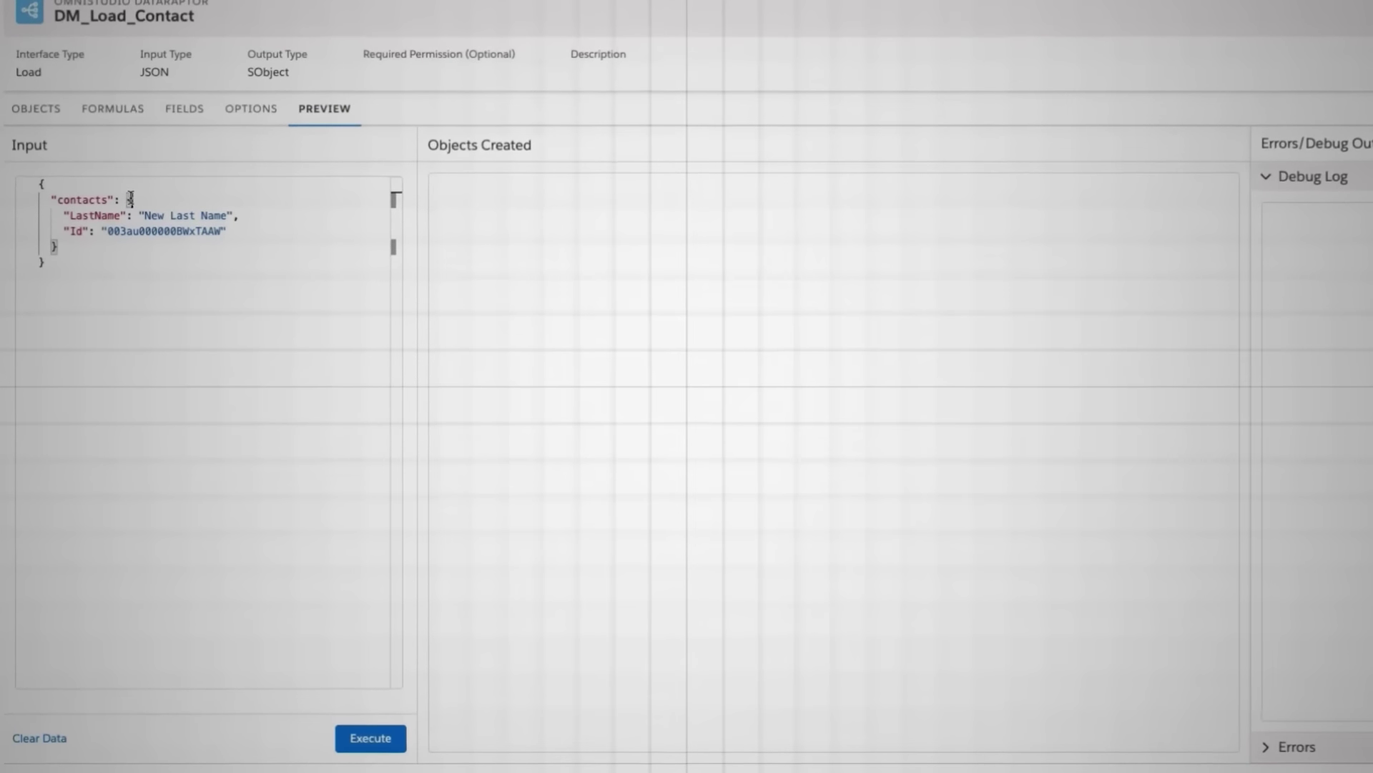
{"action": "double_click", "coordinate": [96, 213]}
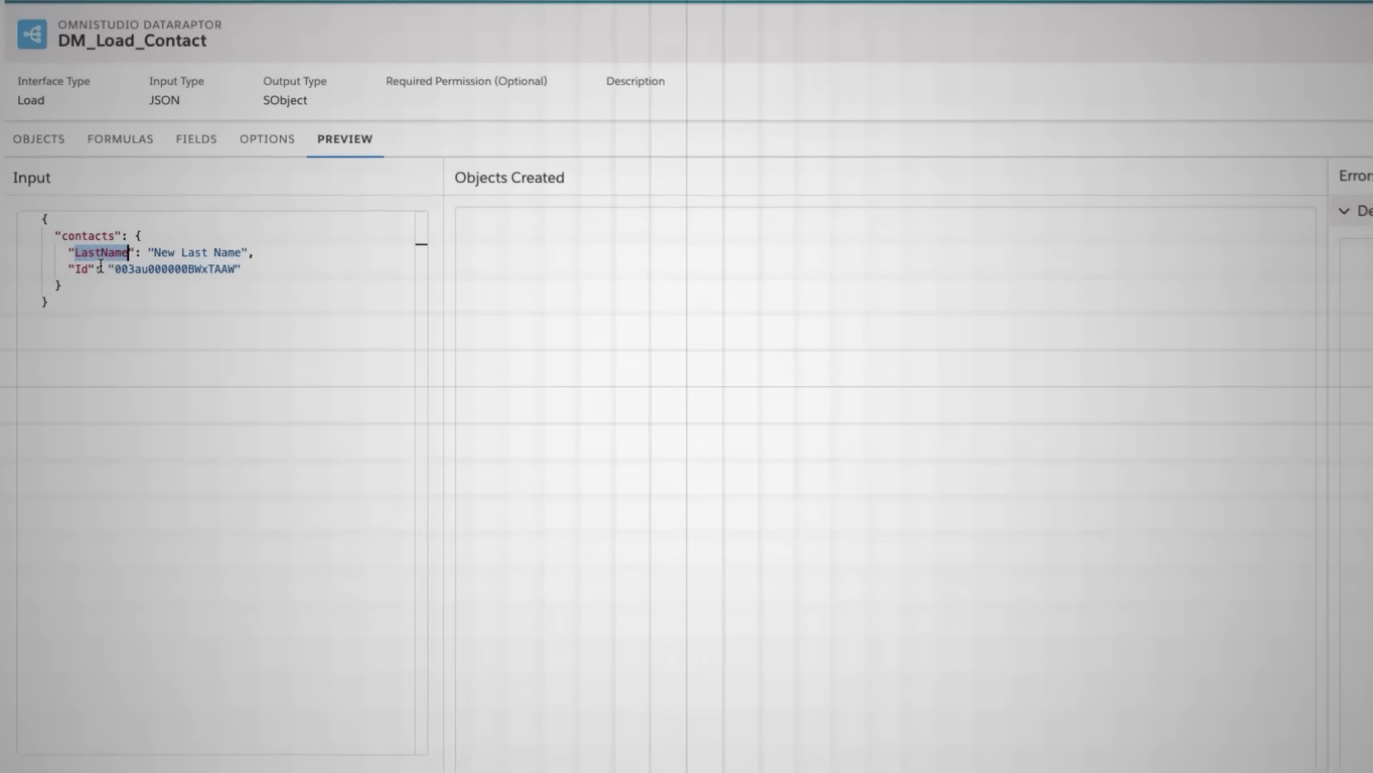
{"action": "double_click", "coordinate": [207, 304]}
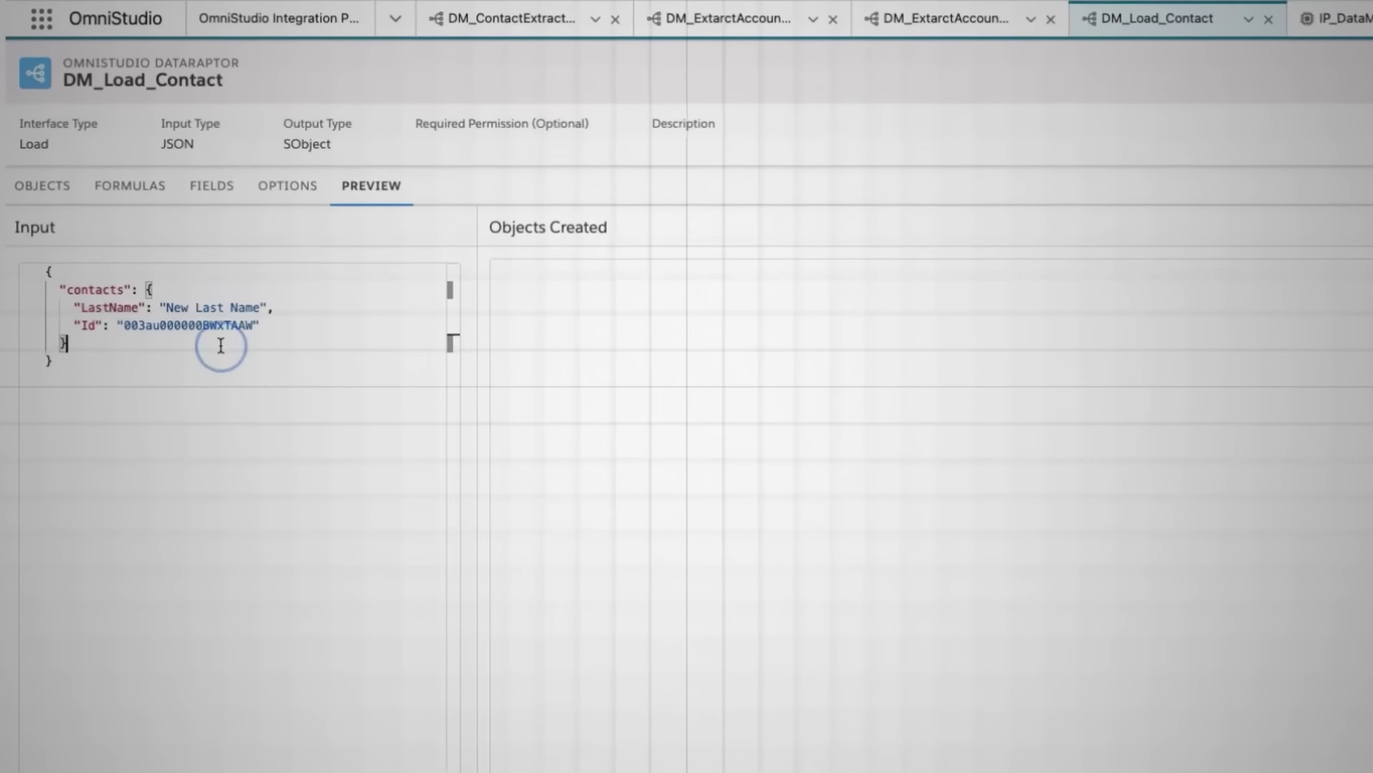
{"action": "left_click_drag", "start_coordinate": [163, 322], "coordinate": [269, 320]}
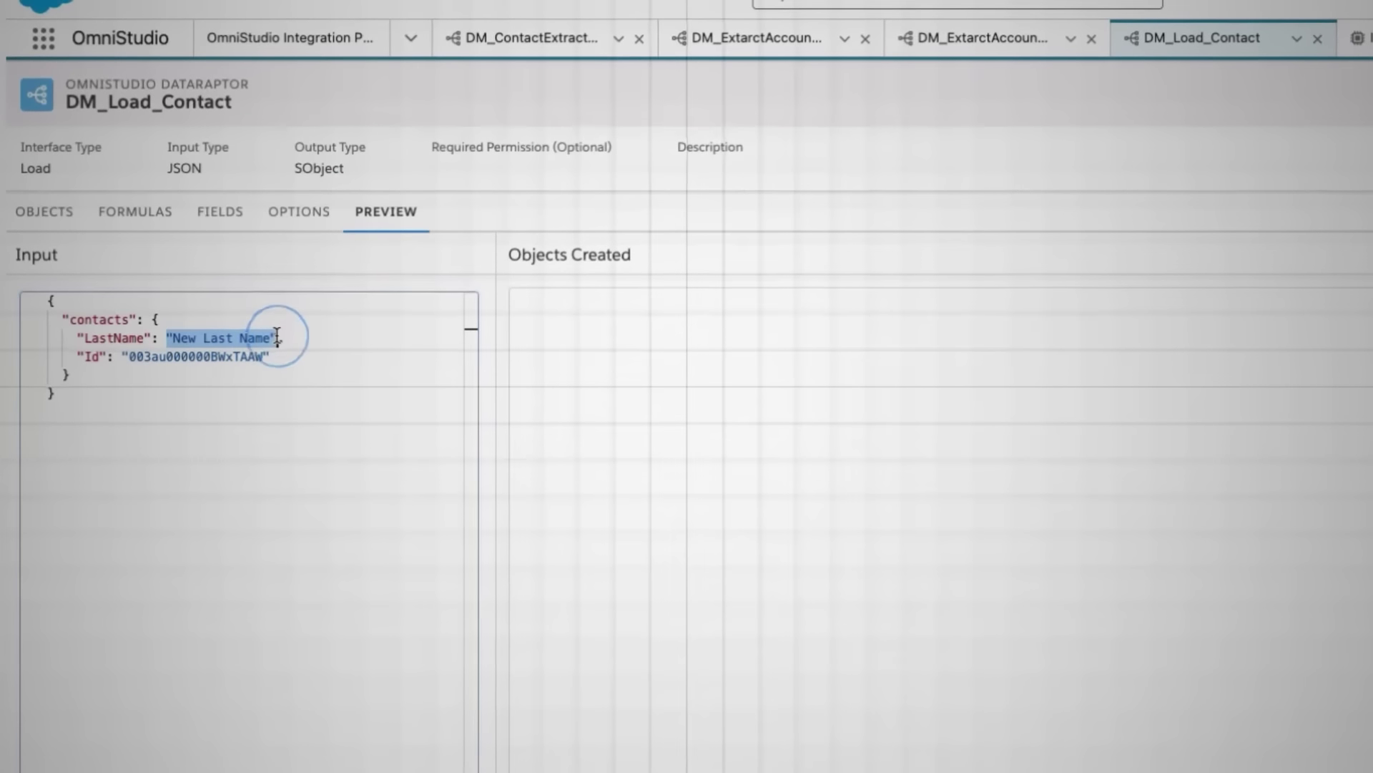
{"action": "left_click", "coordinate": [312, 356]}
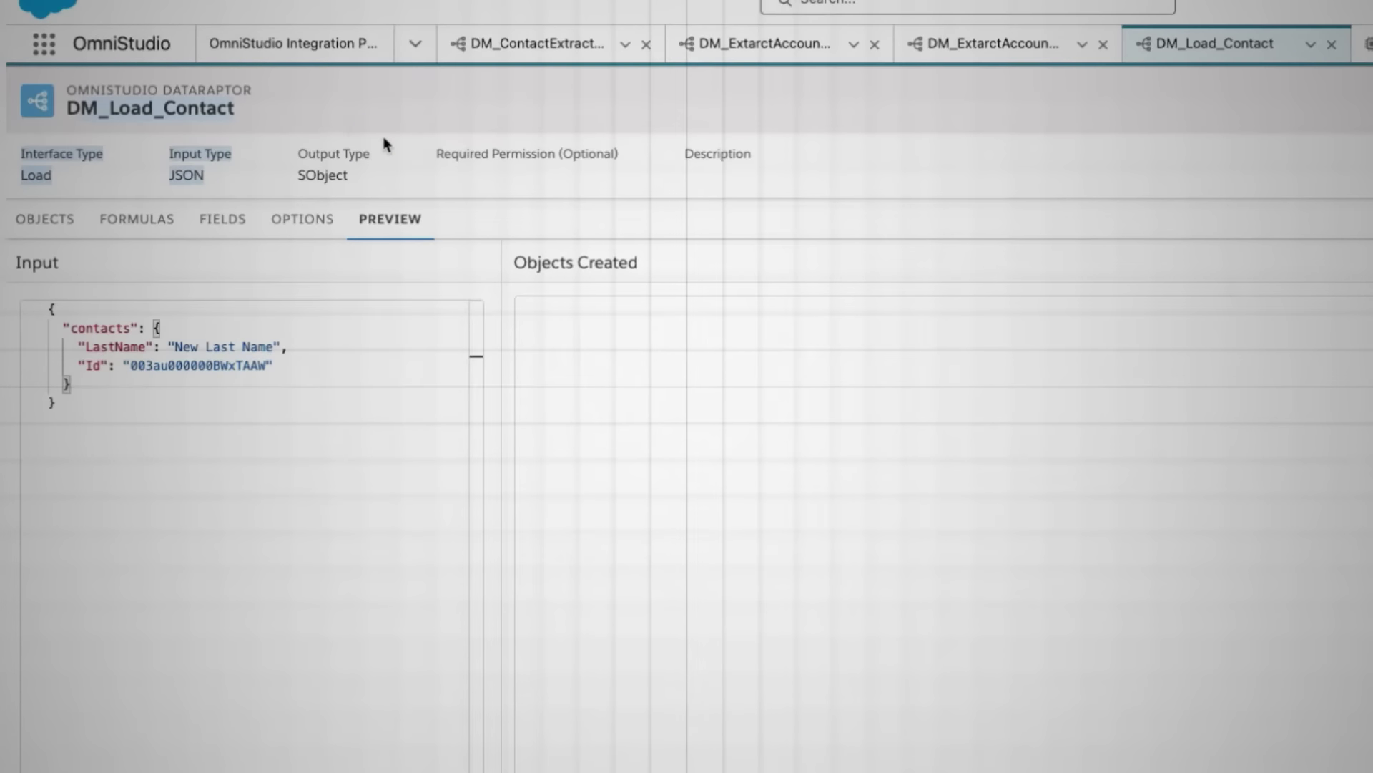
- Add a DataRaptor Turbo Action to the IP_DataMappers_Actions procedure and set its DataRaptor Interface to DM_ContactExtractTurbo
{"action": "left_click", "coordinate": [1225, 24]}
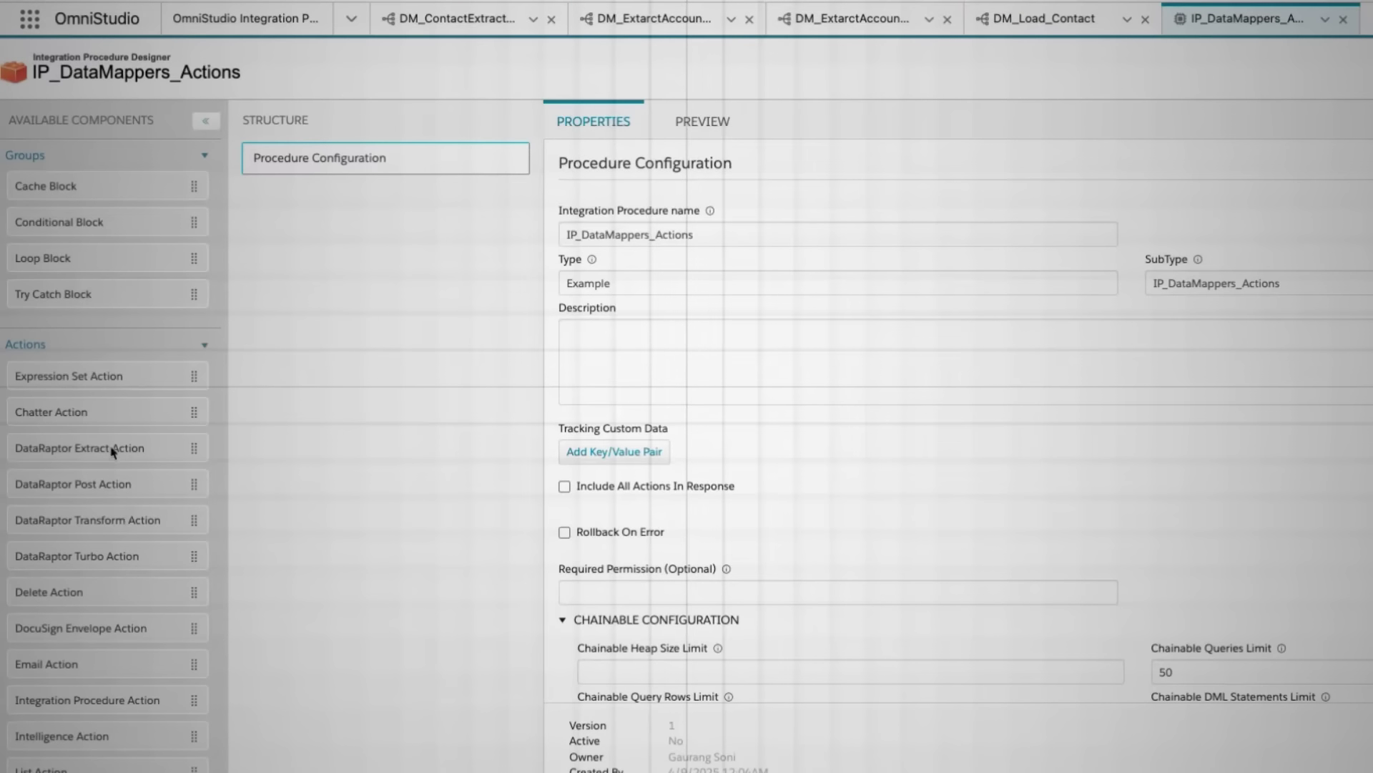
{"action": "left_click_drag", "start_coordinate": [107, 558], "coordinate": [394, 277]}
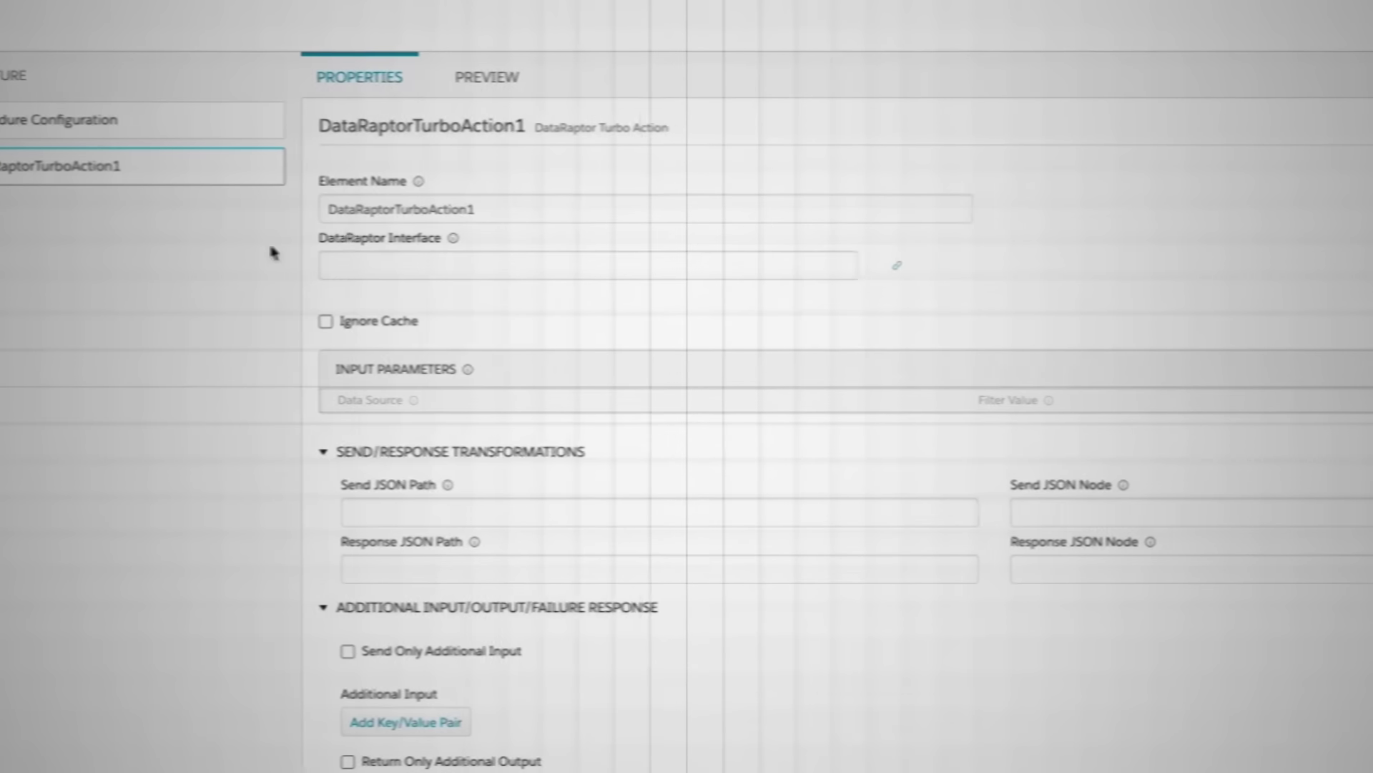
{"action": "left_click", "coordinate": [567, 283]}
{"action": "left_click", "coordinate": [284, 295]}
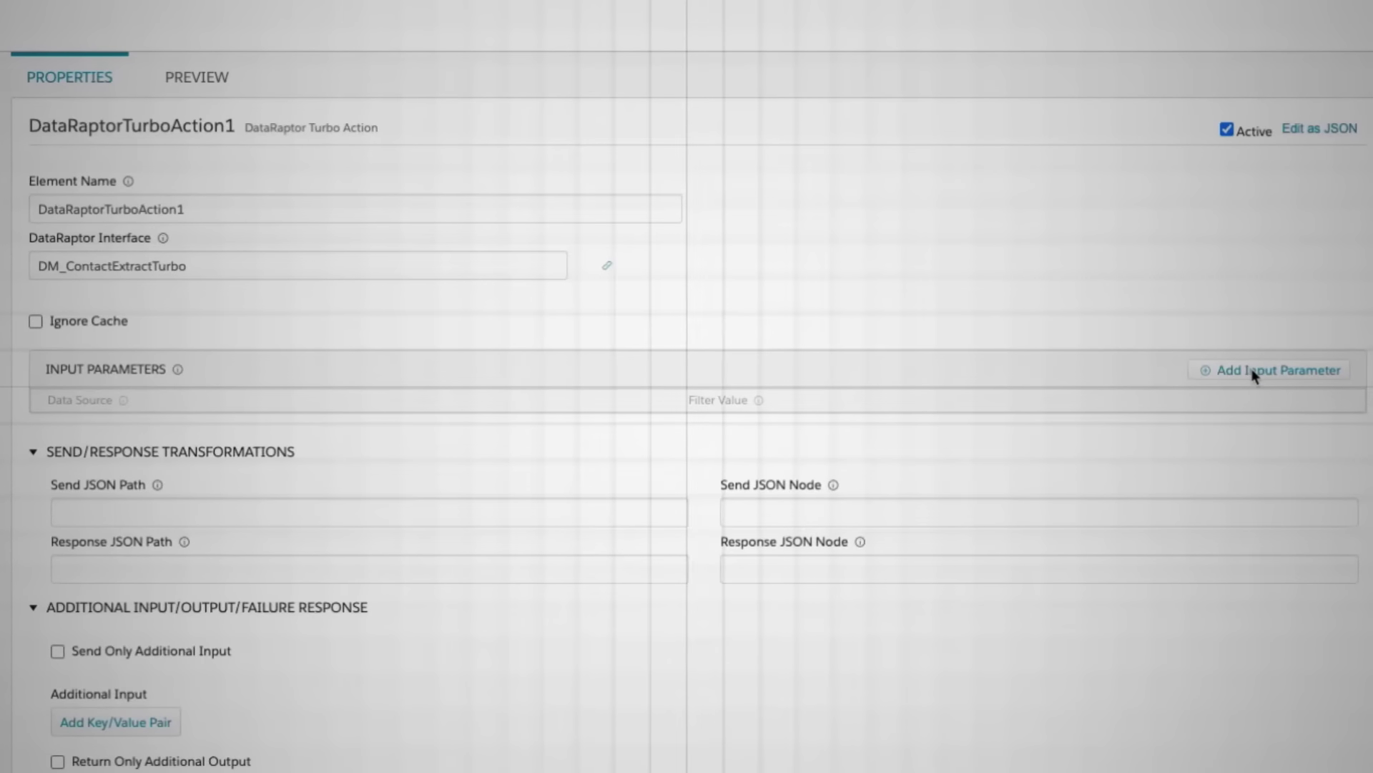
- Give DataRaptorTurboAction1 an input parameter with filter value contactName, checking the key against DM_ContactExtractTurbo's preview
{"action": "scroll", "coordinate": [722, 425], "scroll_direction": "down", "scroll_amount": 3}
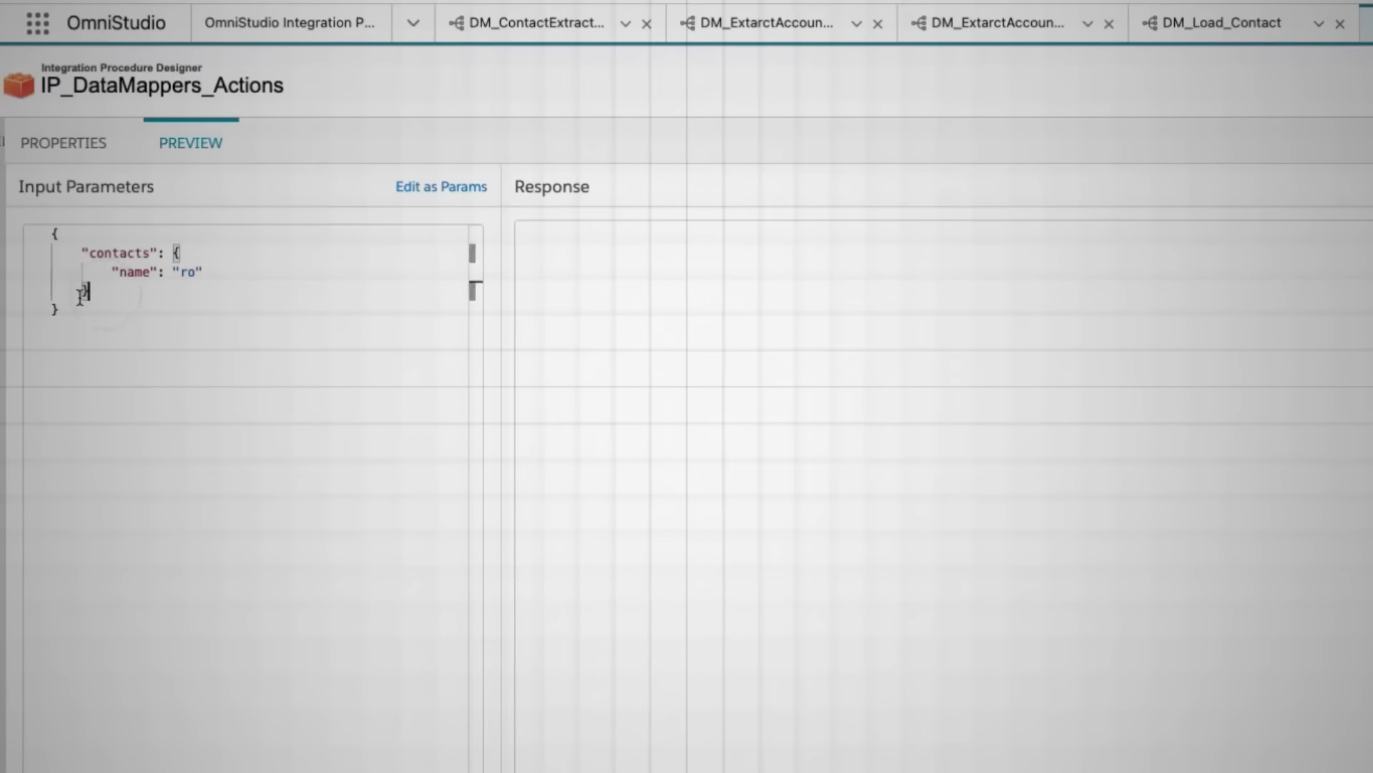
{"action": "left_click", "coordinate": [3, 143]}
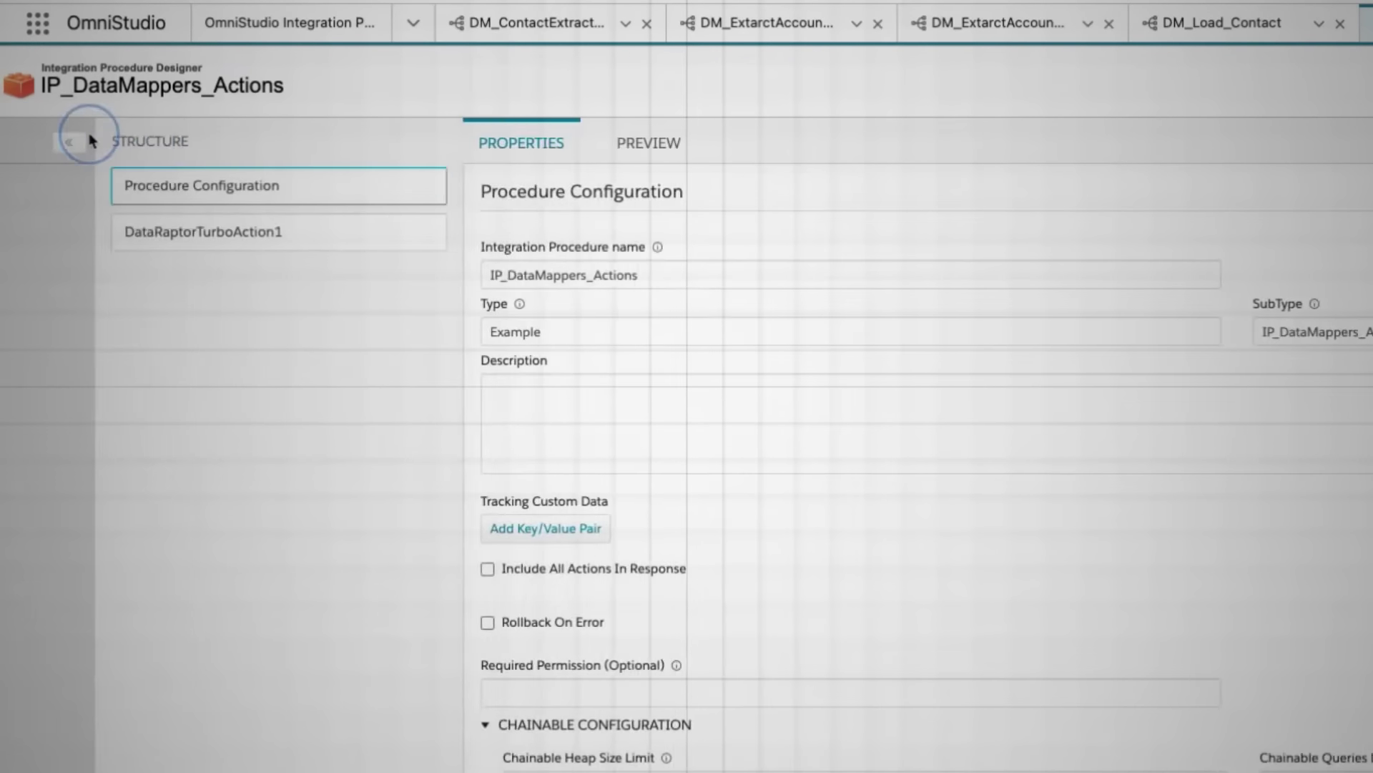
{"action": "left_click", "coordinate": [51, 143]}
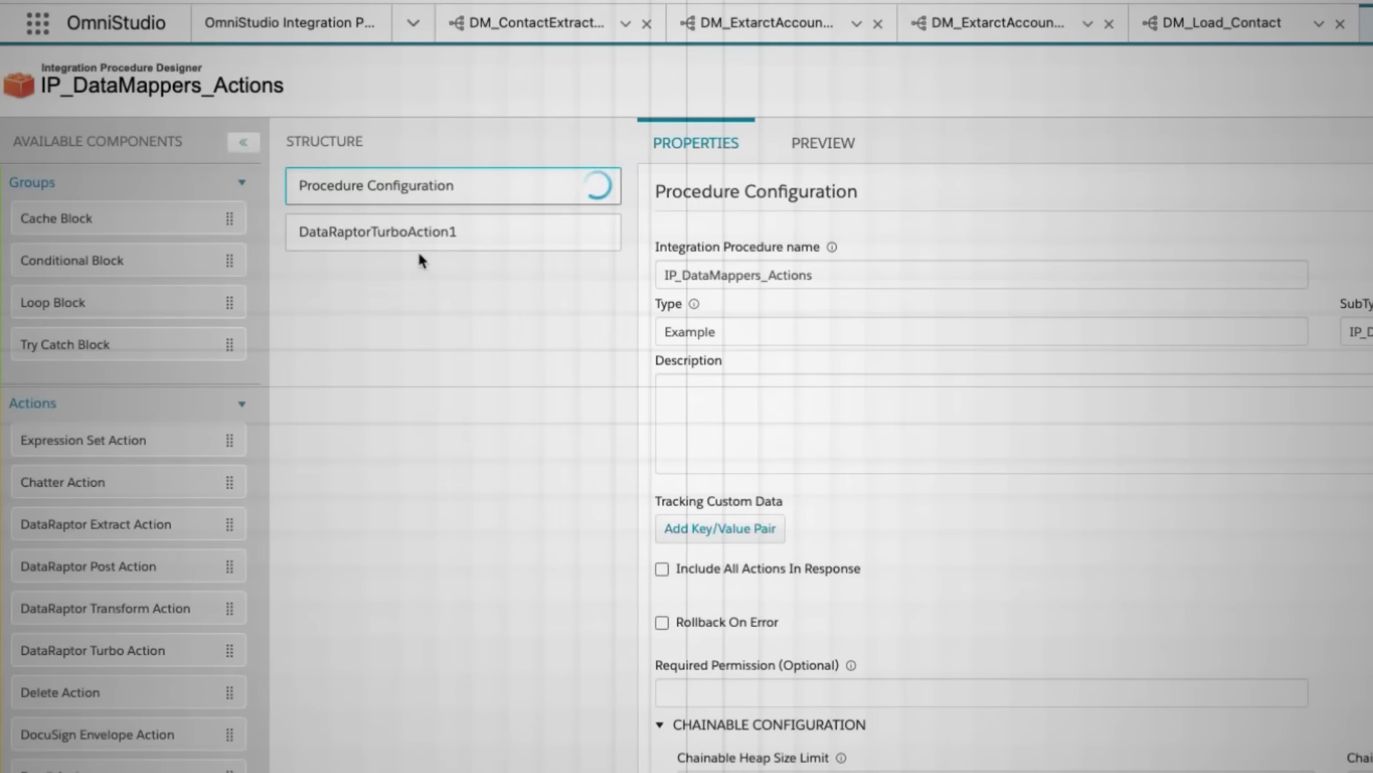
{"action": "left_click", "coordinate": [422, 230]}
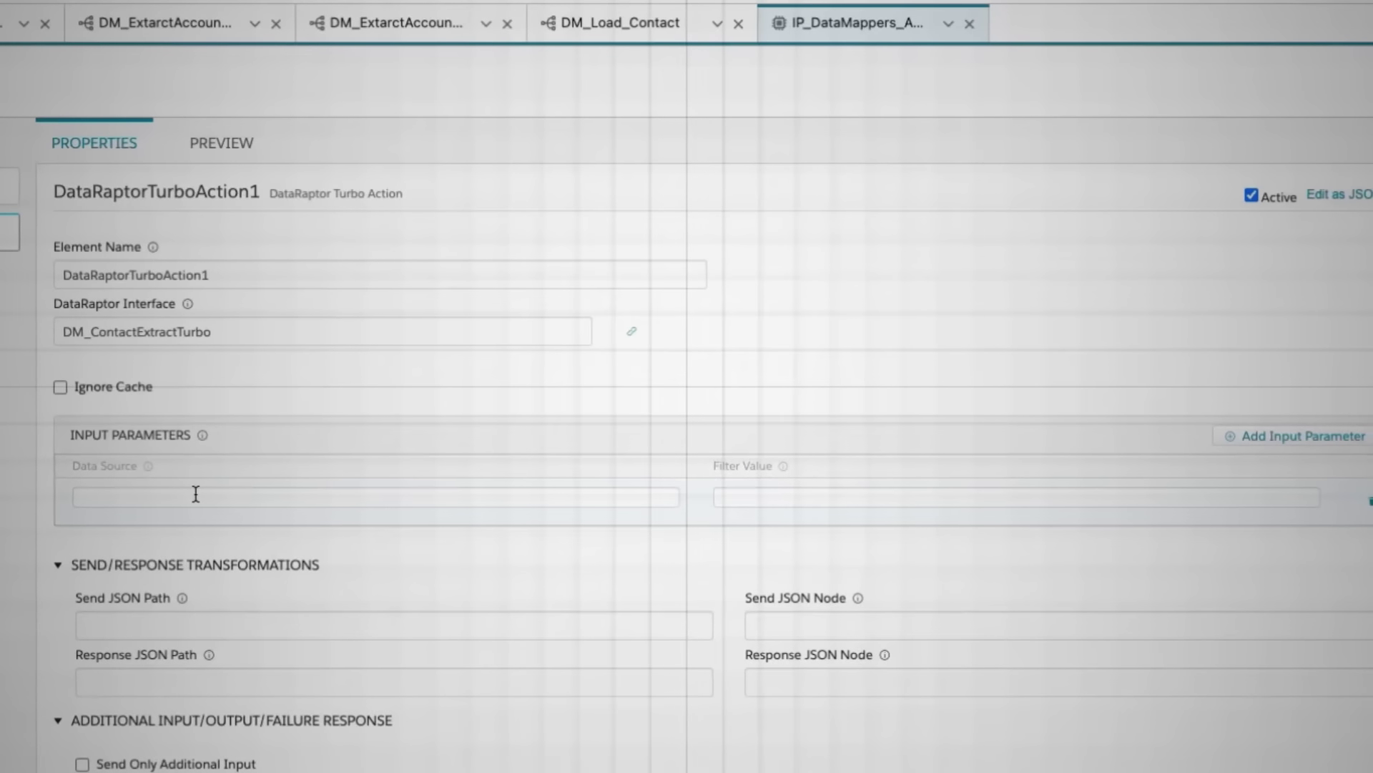
{"action": "left_click", "coordinate": [229, 492]}
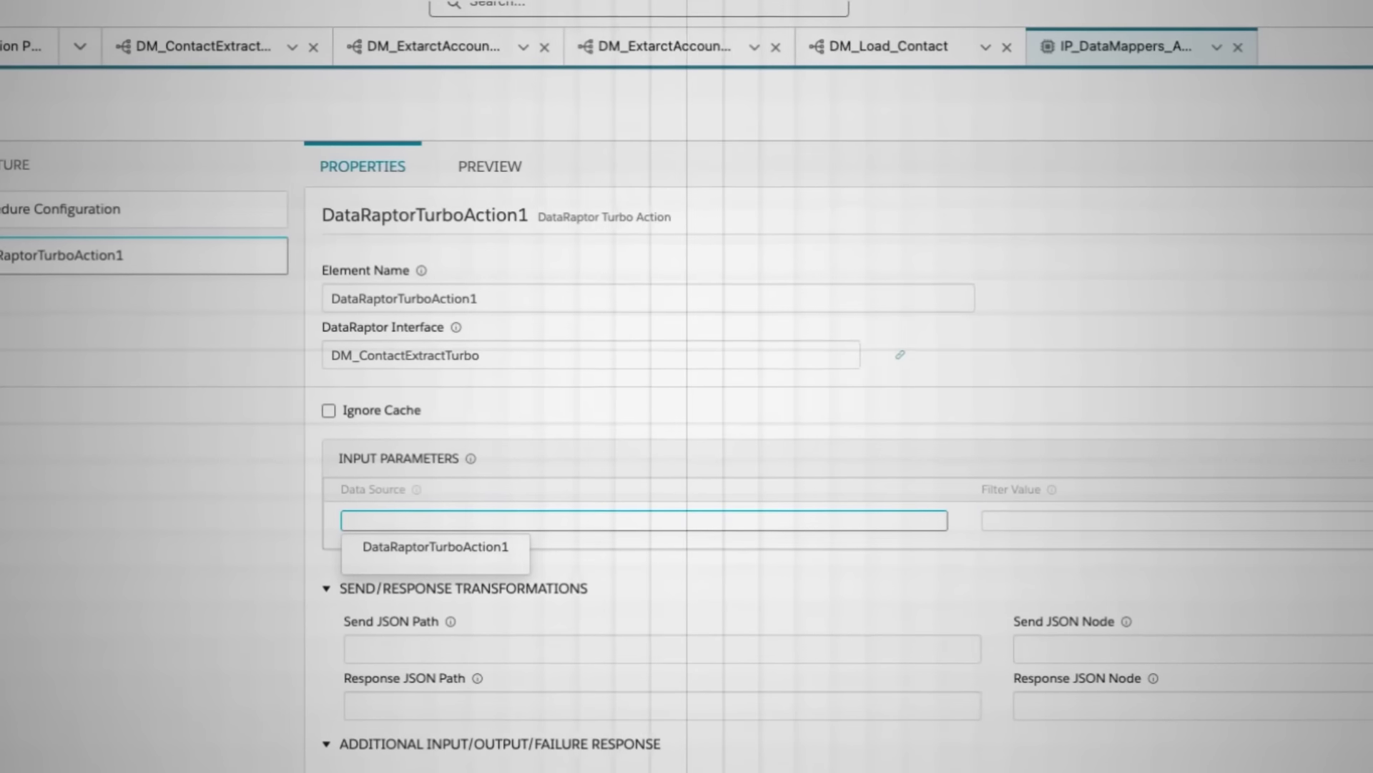
{"action": "left_click", "coordinate": [234, 56]}
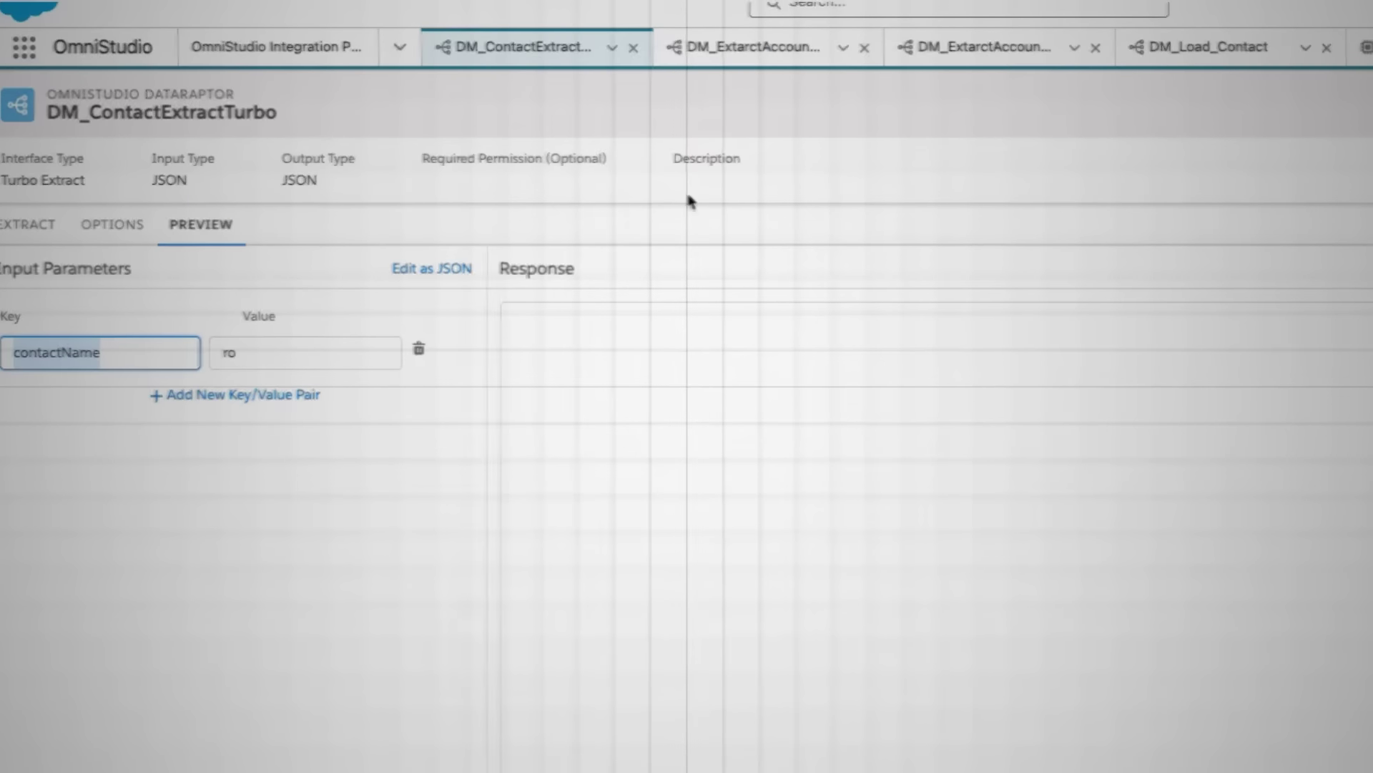
{"action": "left_click", "coordinate": [976, 46]}
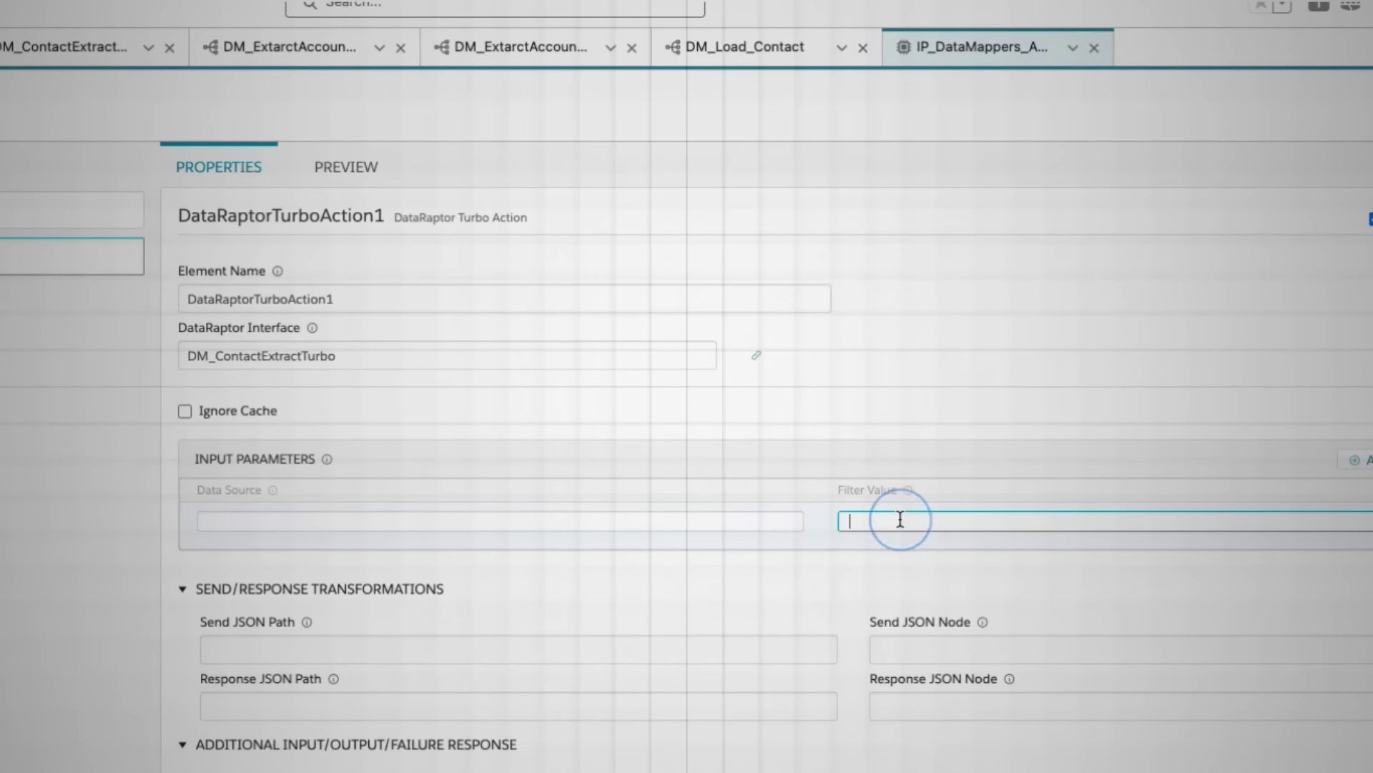
{"action": "type", "text": "contactName"}
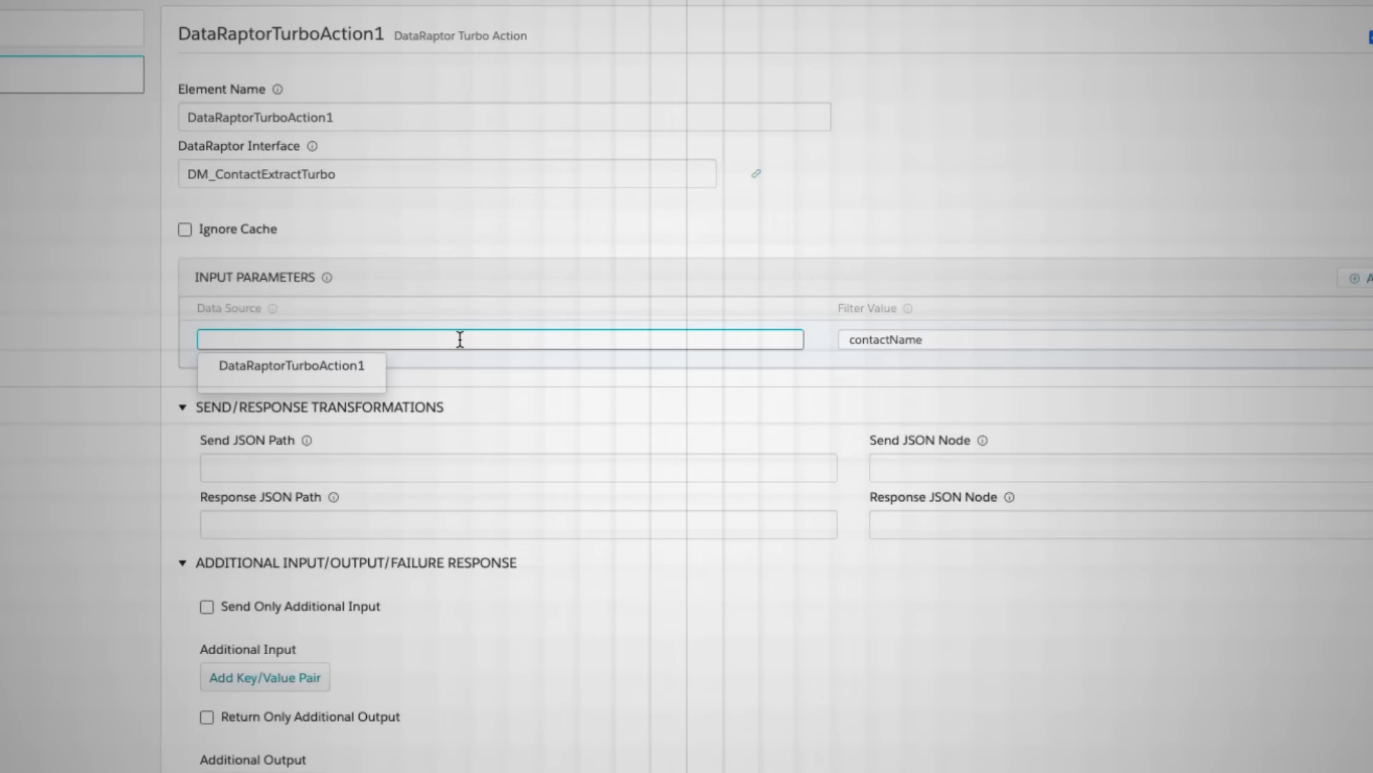
- Execute the IP_DataMappers_Actions preview with contacts name "ro" and examine the Turbo action's input in the debug log
{"action": "left_click", "coordinate": [636, 43]}
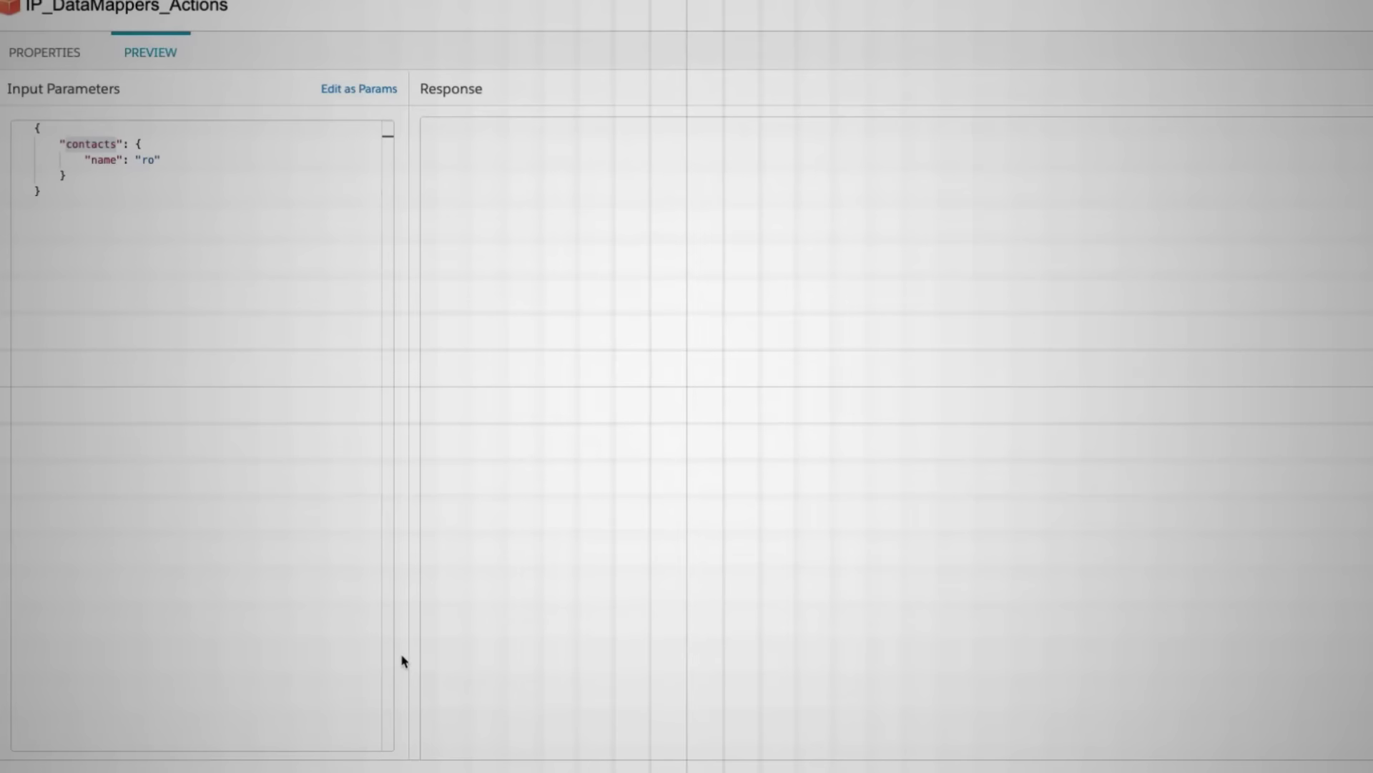
{"action": "left_click", "coordinate": [362, 732]}
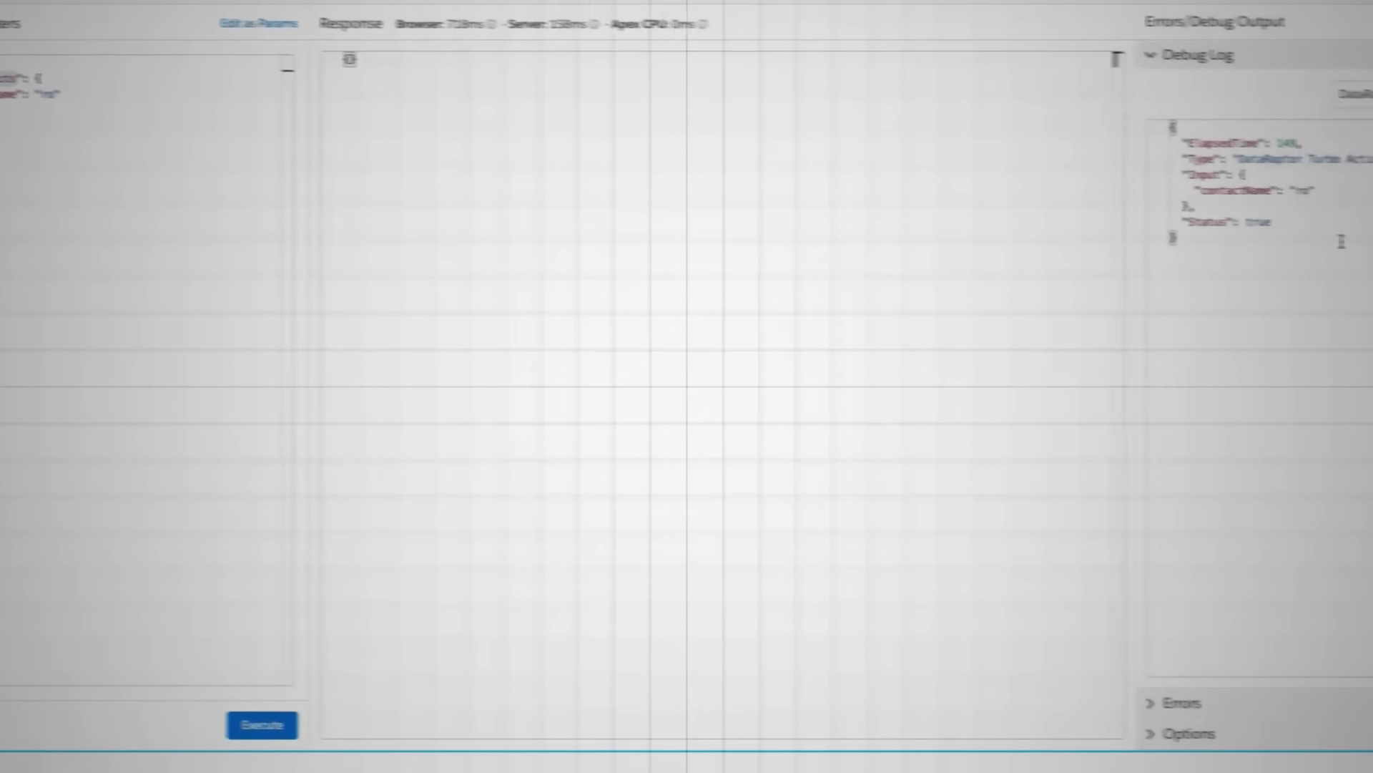
{"action": "double_click", "coordinate": [1073, 178]}
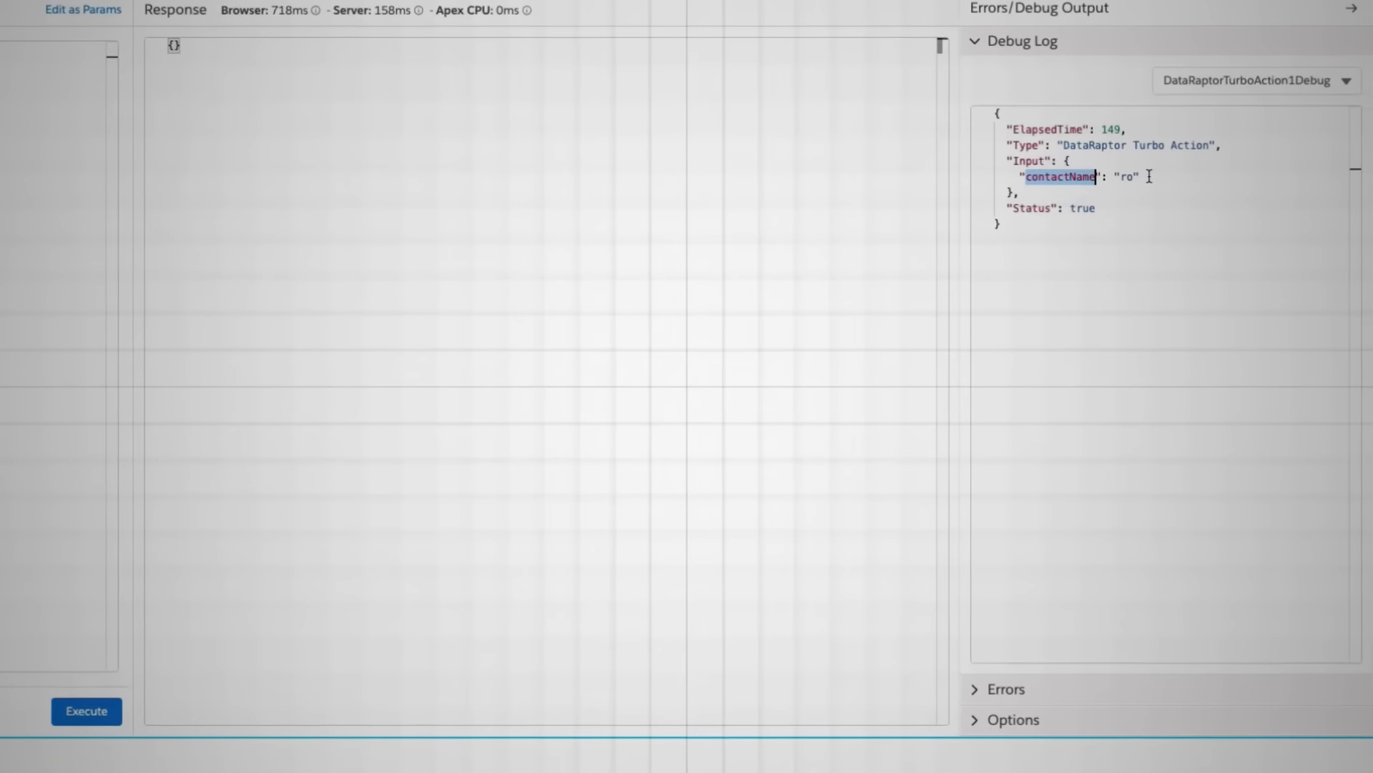
- Examine the Contact data returned by DataRaptorTurboAction1 in the preview's debug log
{"action": "left_click", "coordinate": [1299, 80]}
{"action": "left_click", "coordinate": [1213, 336]}
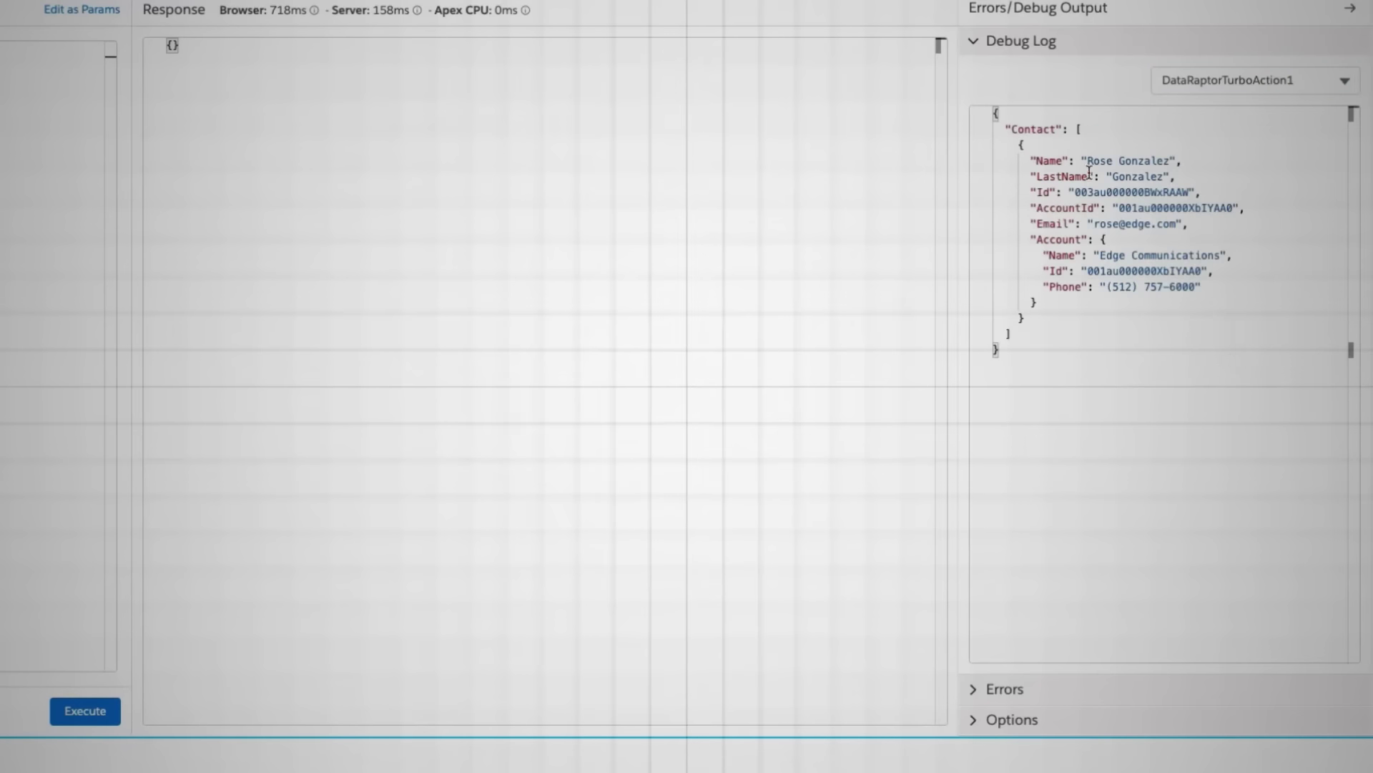
{"action": "left_click_drag", "start_coordinate": [1008, 147], "coordinate": [1196, 289]}
{"action": "left_click", "coordinate": [1196, 289]}
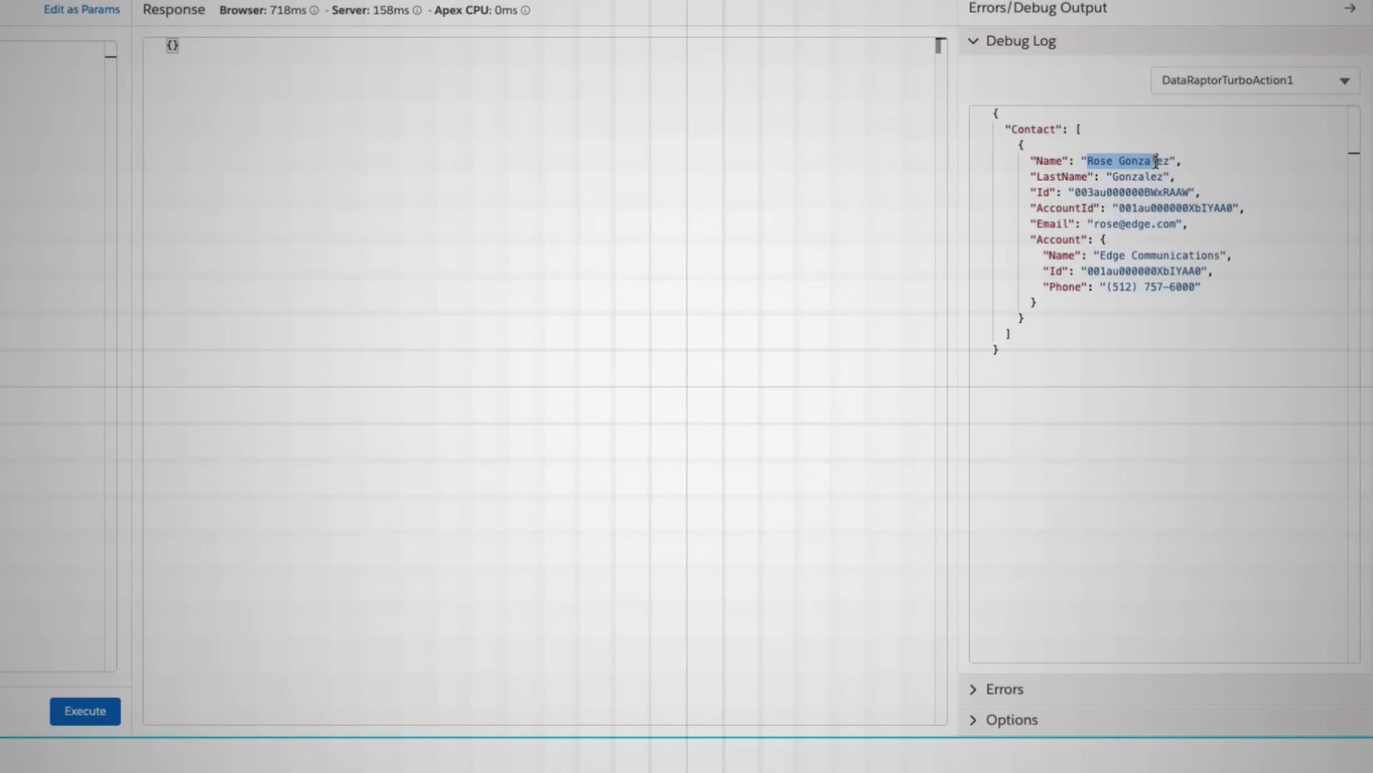
- Review DataRaptorTurboAction1's Send/Response Transformations settings and collapse its Additional Input/Output/Failure Response section
{"action": "left_click", "coordinate": [39, 68]}
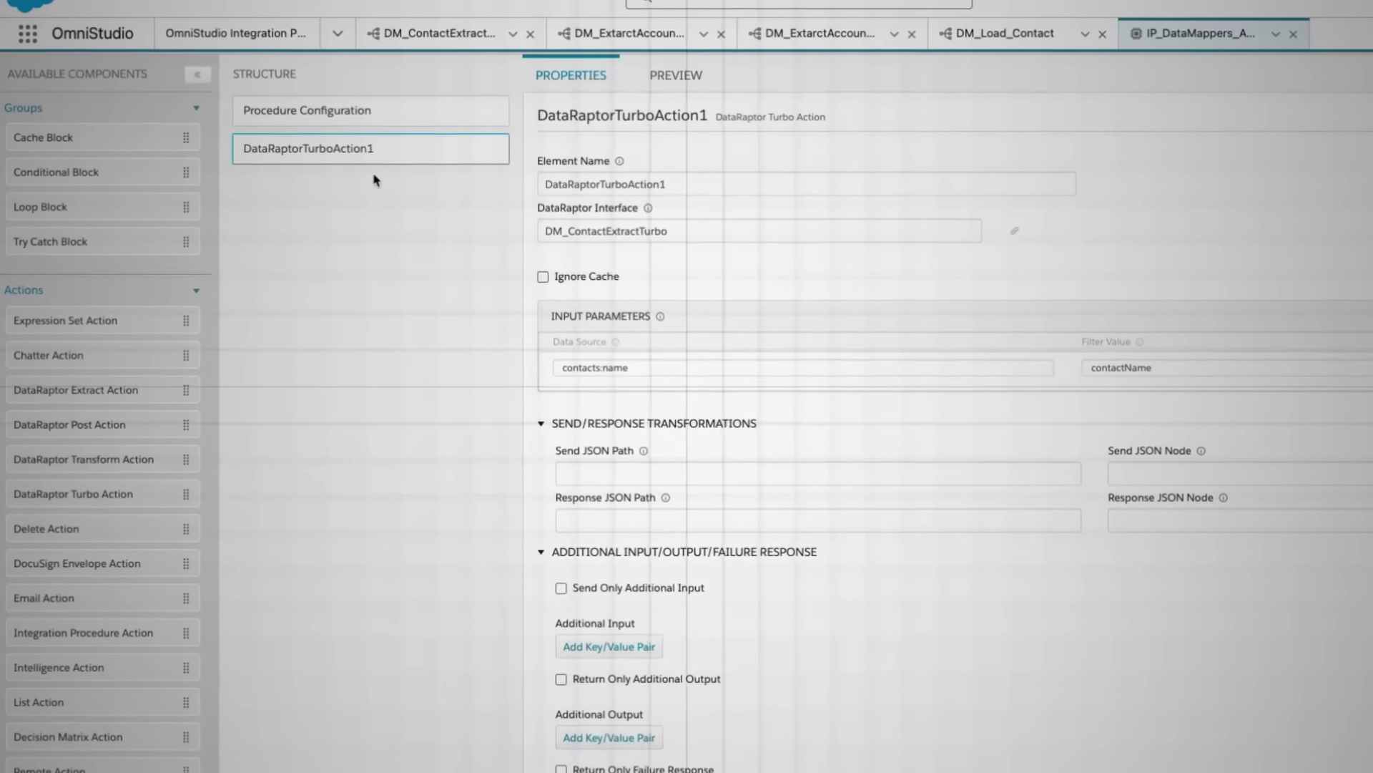
{"action": "scroll", "coordinate": [787, 541], "scroll_direction": "down", "scroll_amount": 2}
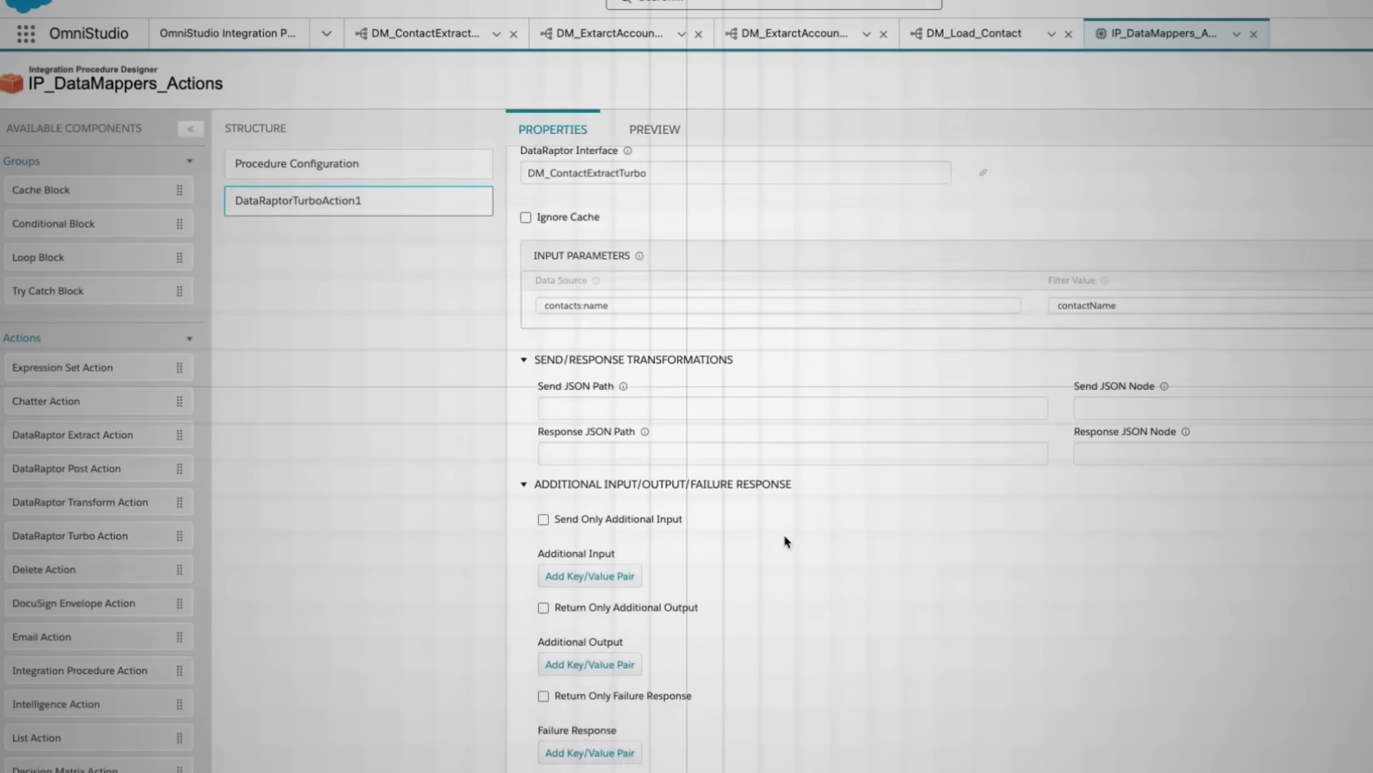
{"action": "scroll", "coordinate": [787, 541], "scroll_direction": "down", "scroll_amount": 2}
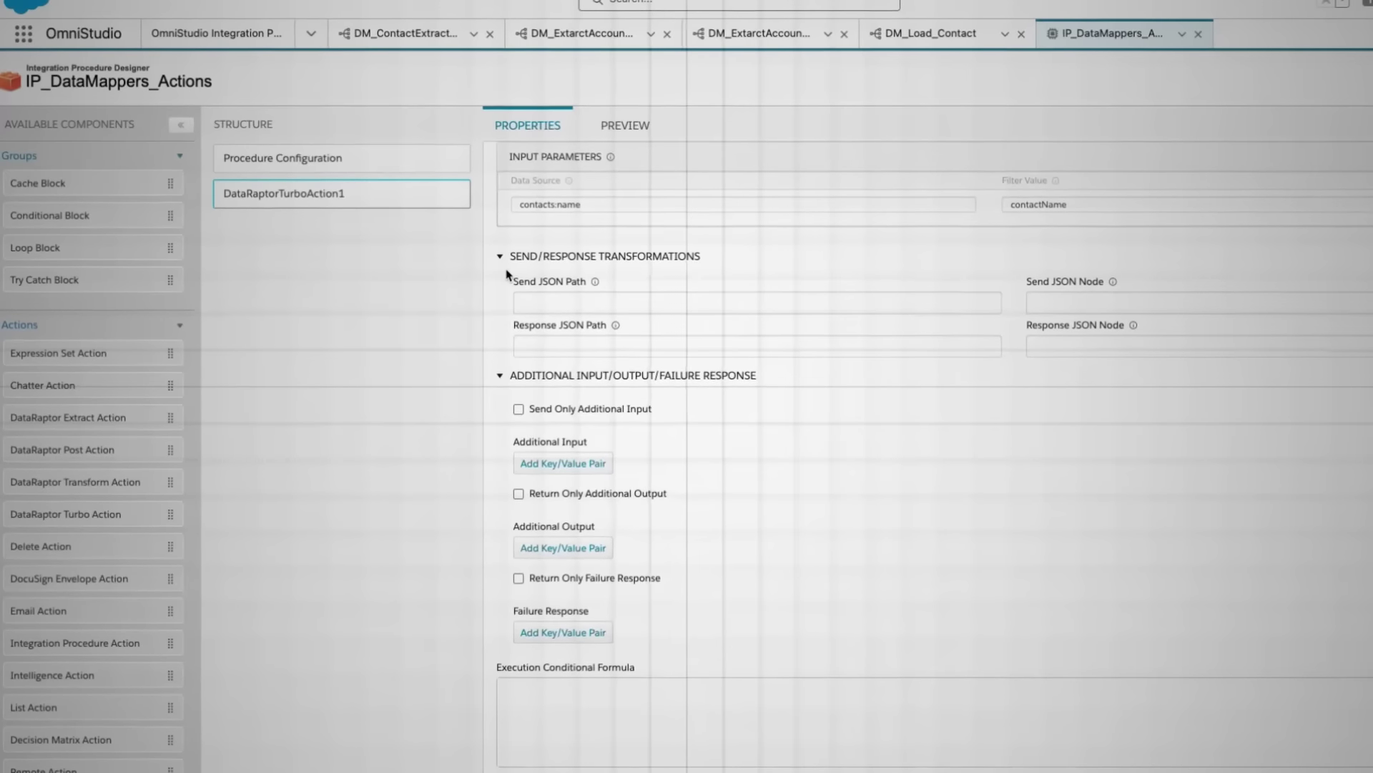
{"action": "left_click_drag", "start_coordinate": [505, 275], "coordinate": [956, 379]}
{"action": "left_click", "coordinate": [496, 373]}
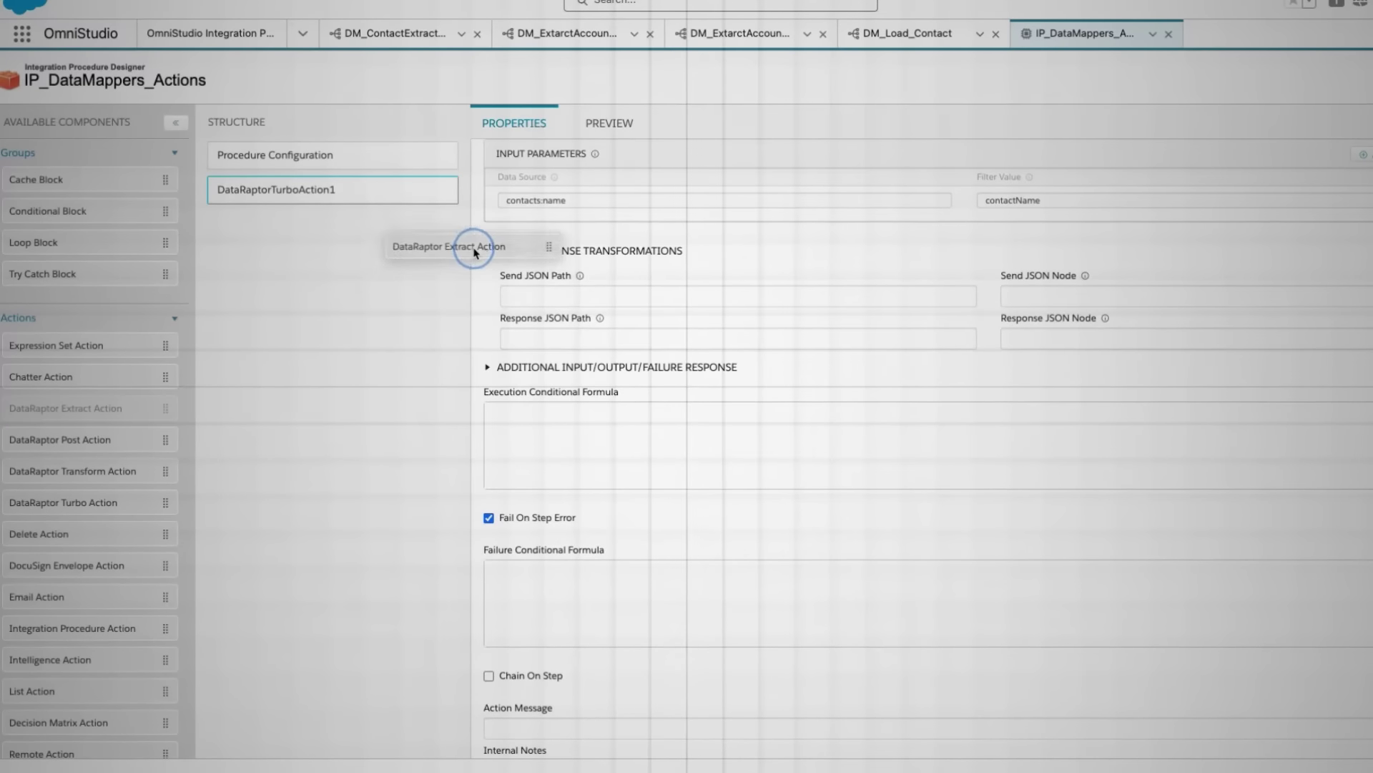
- Add a DataRaptor Extract Action below the Turbo action with interface DM_ExtarctAccount_Extract, checking that mapper's preview for its input keys
{"action": "left_click_drag", "start_coordinate": [363, 239], "coordinate": [357, 228]}
{"action": "left_click", "coordinate": [543, 33]}
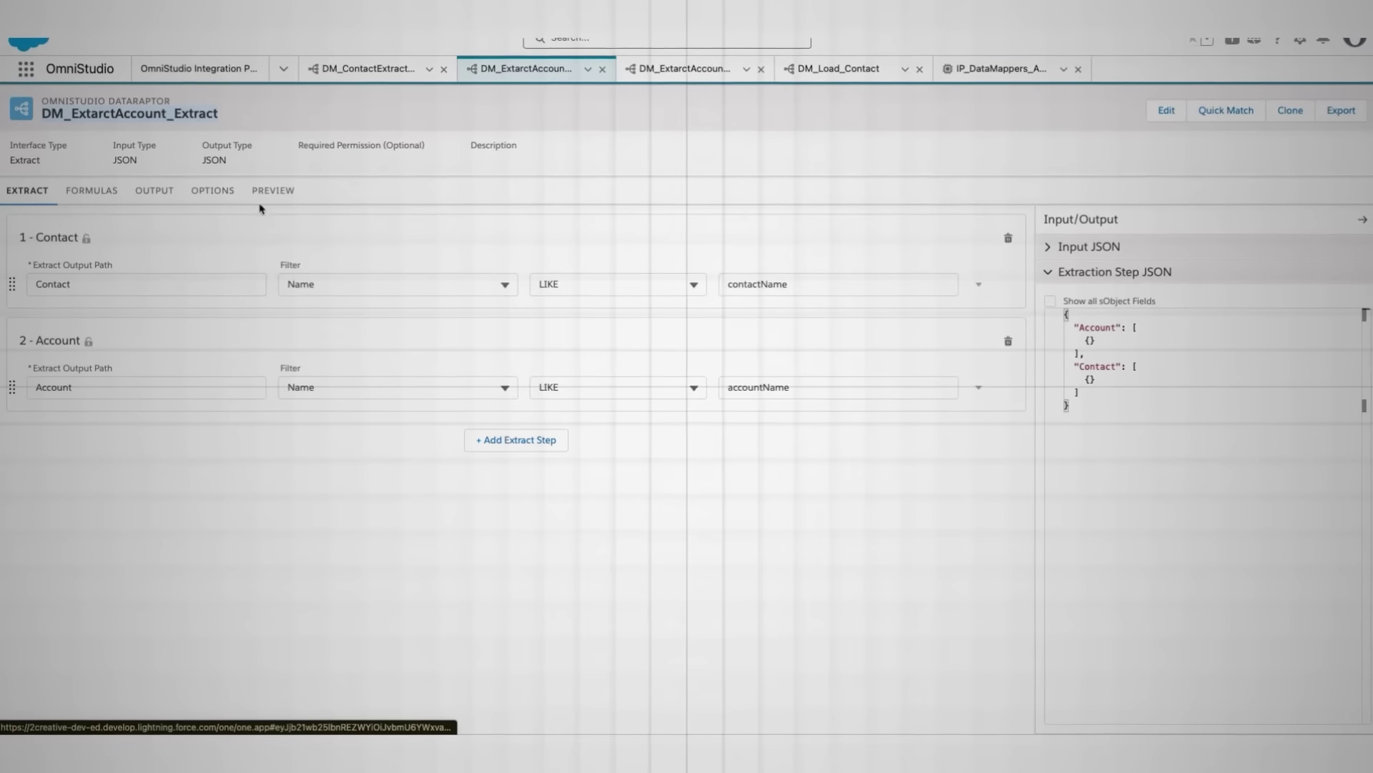
{"action": "left_click", "coordinate": [280, 192]}
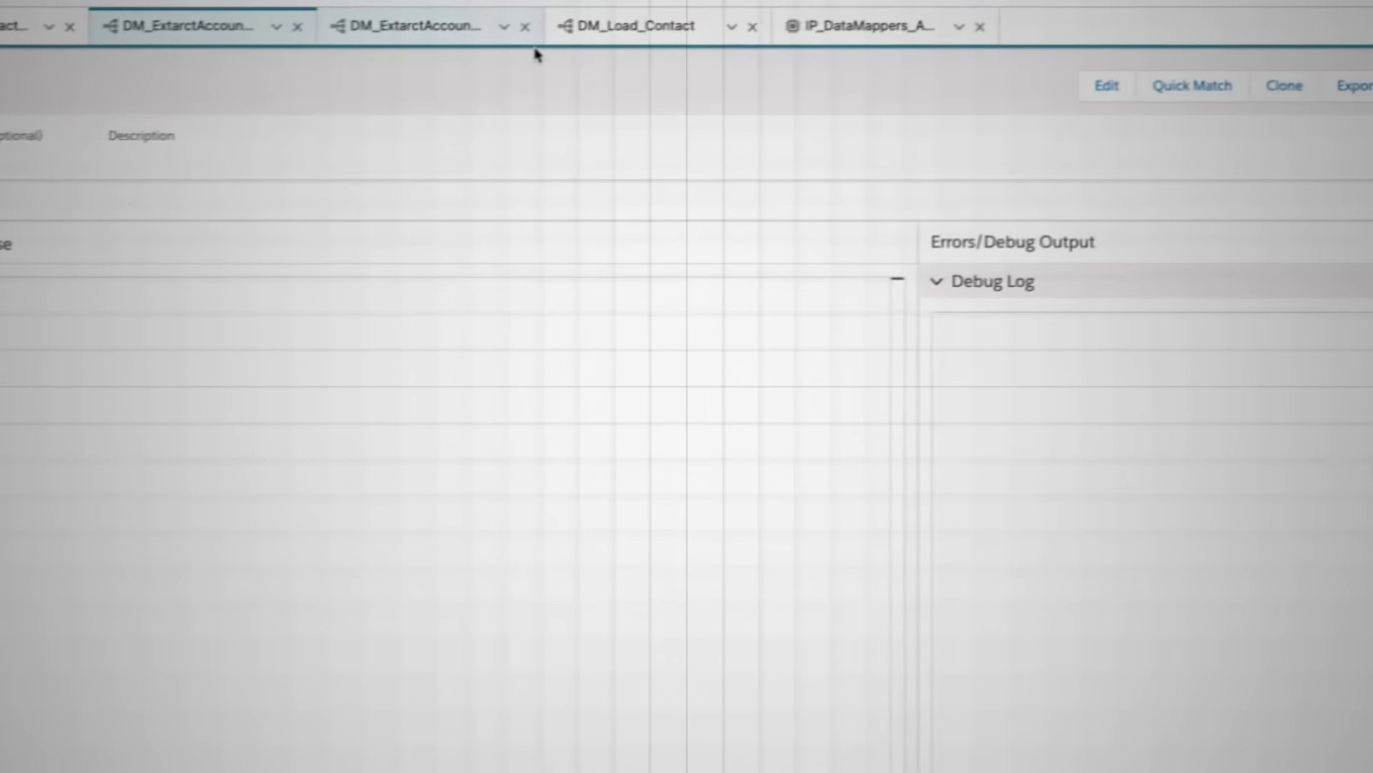
{"action": "left_click", "coordinate": [227, 148]}
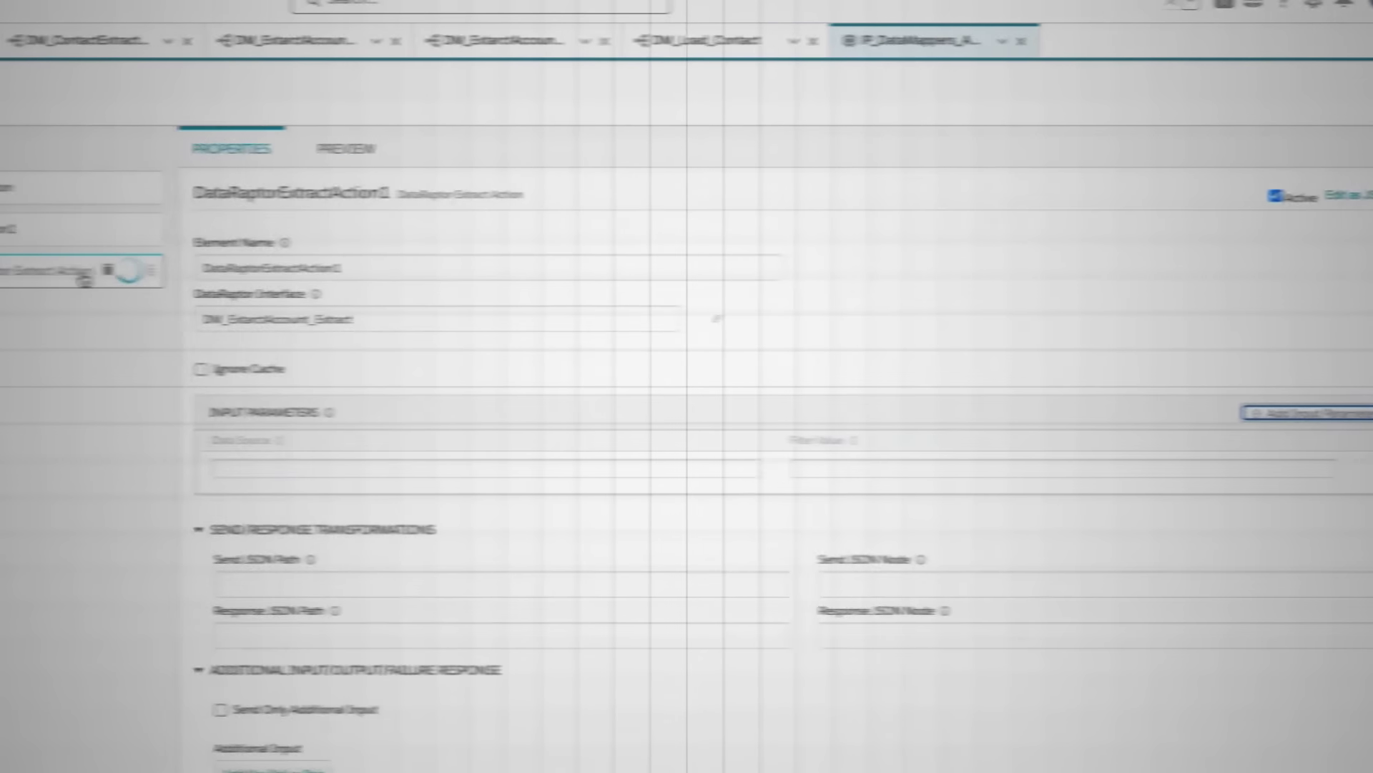
- Give DataRaptorExtractAction1 an input parameter with data source DataRaptorTurboAction1:Contact|1:Name and filter value contactName
{"action": "left_click", "coordinate": [184, 230]}
{"action": "double_click", "coordinate": [736, 265]}
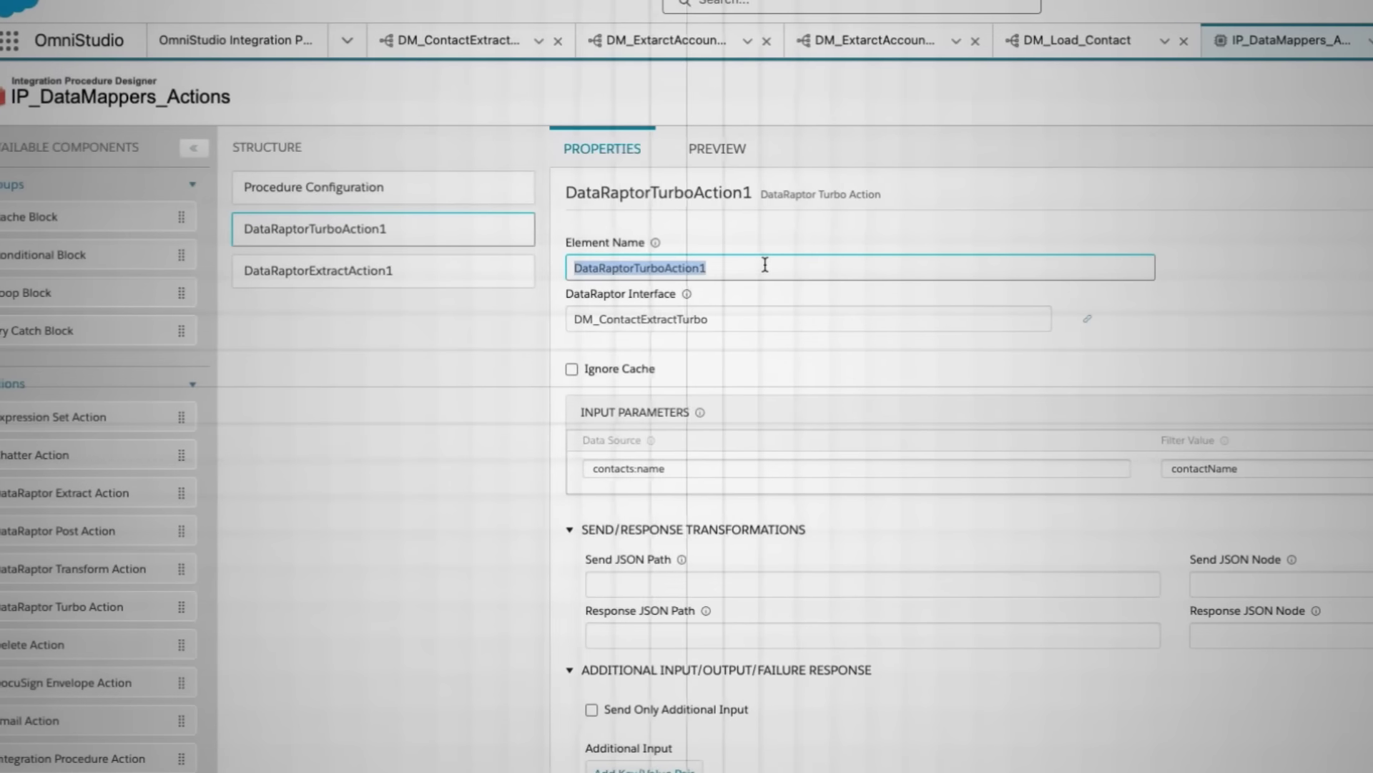
{"action": "left_click", "coordinate": [397, 279]}
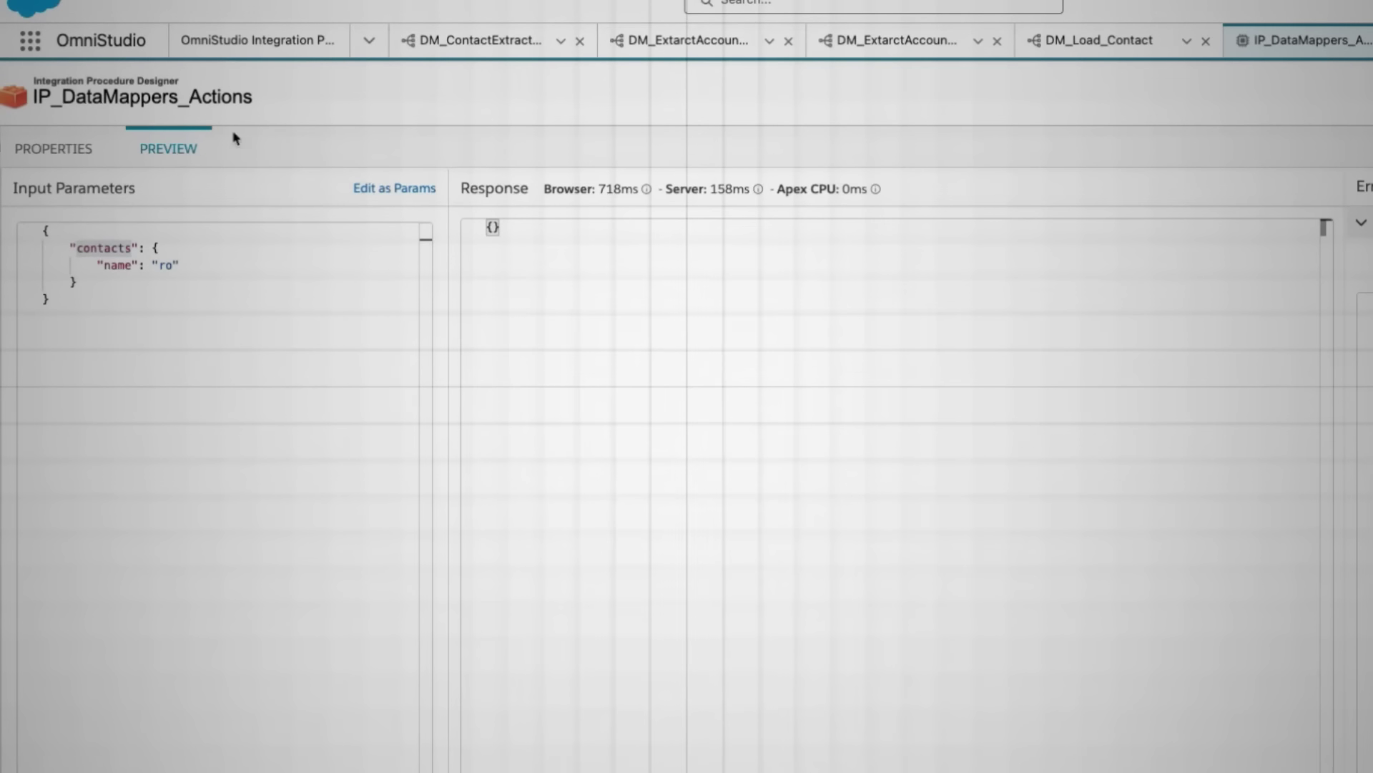
{"action": "left_click", "coordinate": [52, 149]}
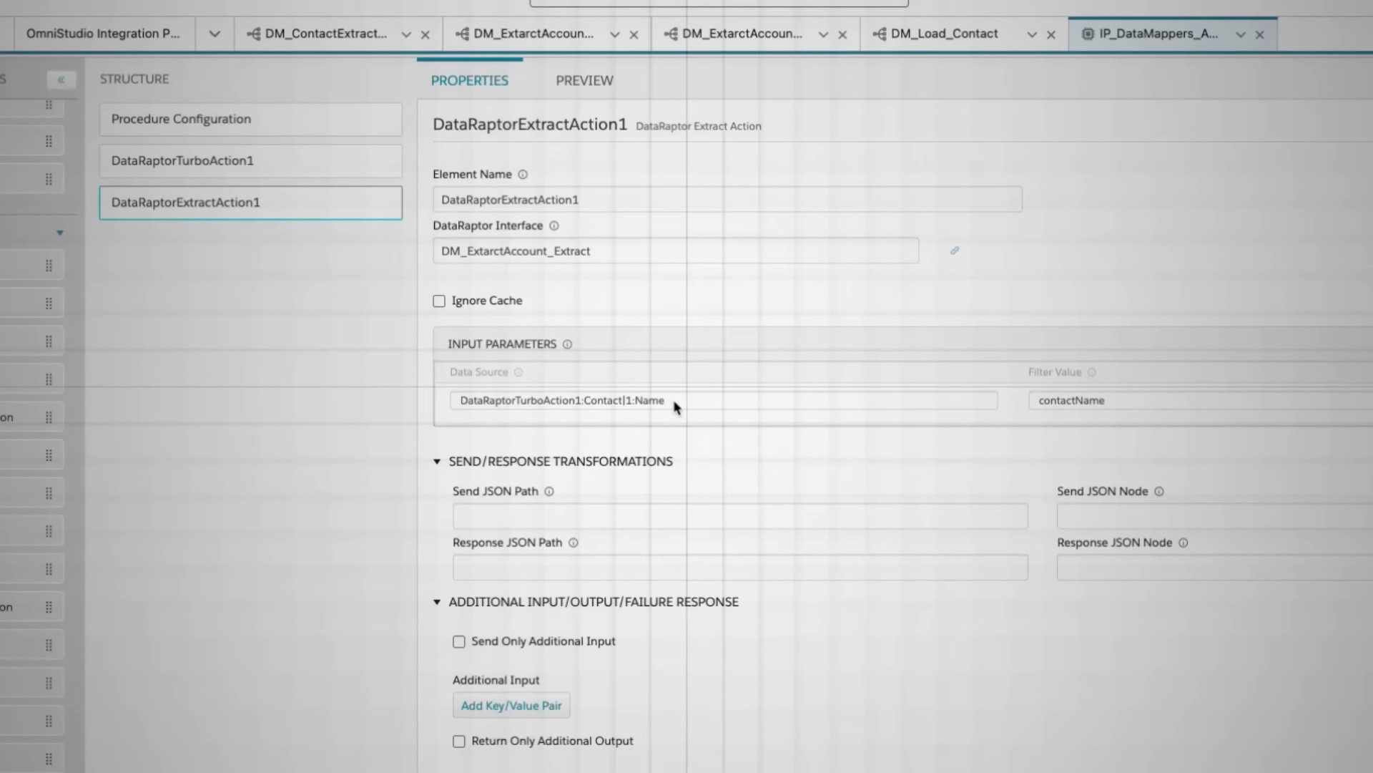
- Add a second input parameter to DataRaptorExtractAction1 with data source DataRaptorTurboAction1:Contact|1:Account:Name and filter value accountName
{"action": "left_click", "coordinate": [1372, 346]}
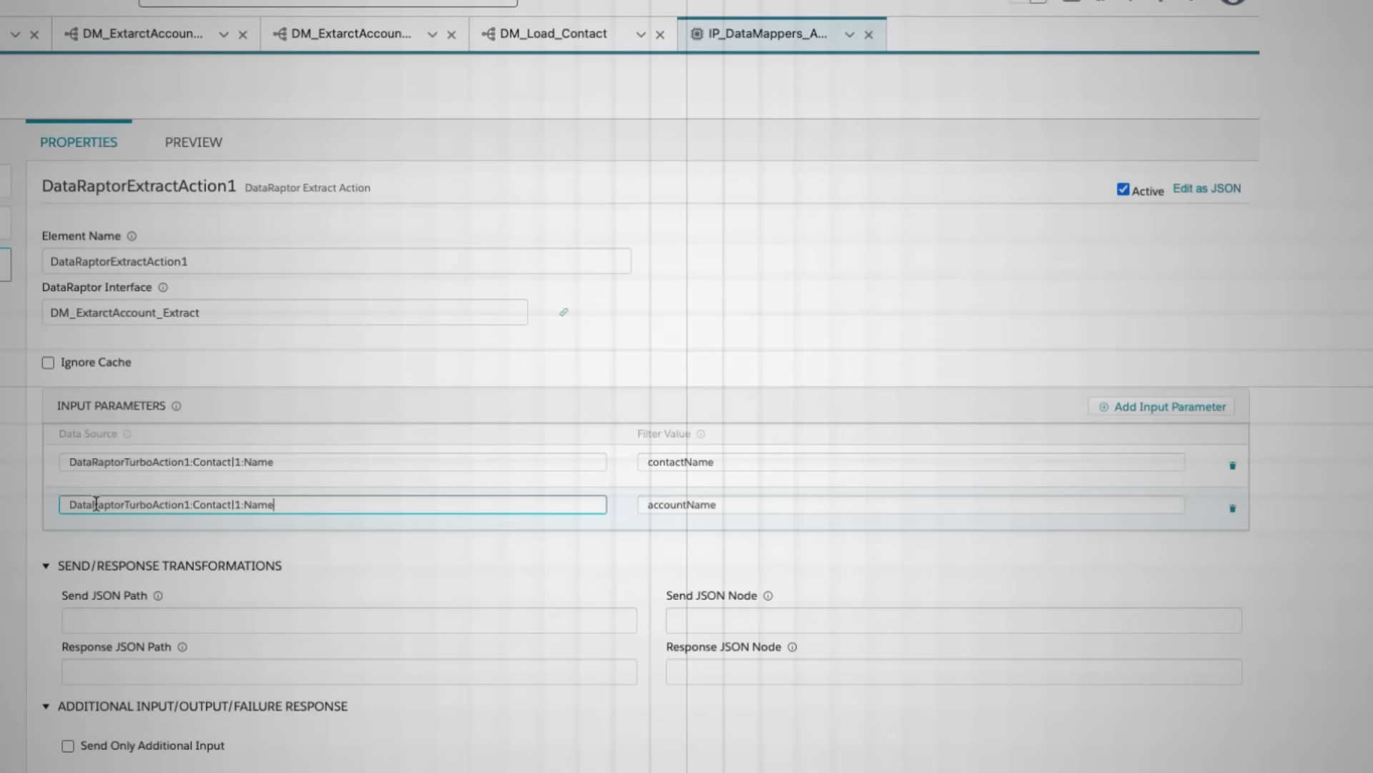
{"action": "double_click", "coordinate": [263, 506]}
{"action": "type", "text": "Account:Name"}
- Execute the procedure preview and examine DataRaptorExtractAction1's output and debug input in the debug log
{"action": "left_click", "coordinate": [180, 84]}
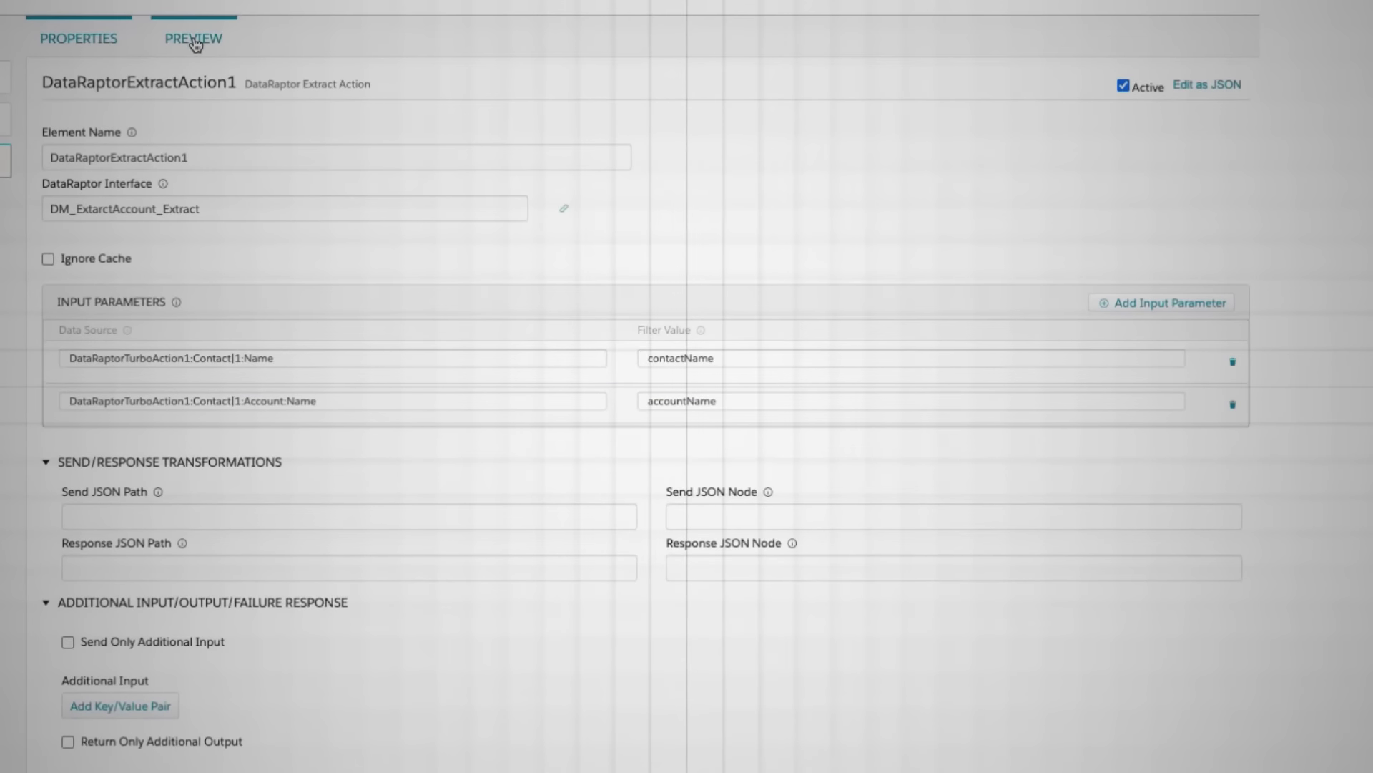
{"action": "left_click", "coordinate": [195, 40]}
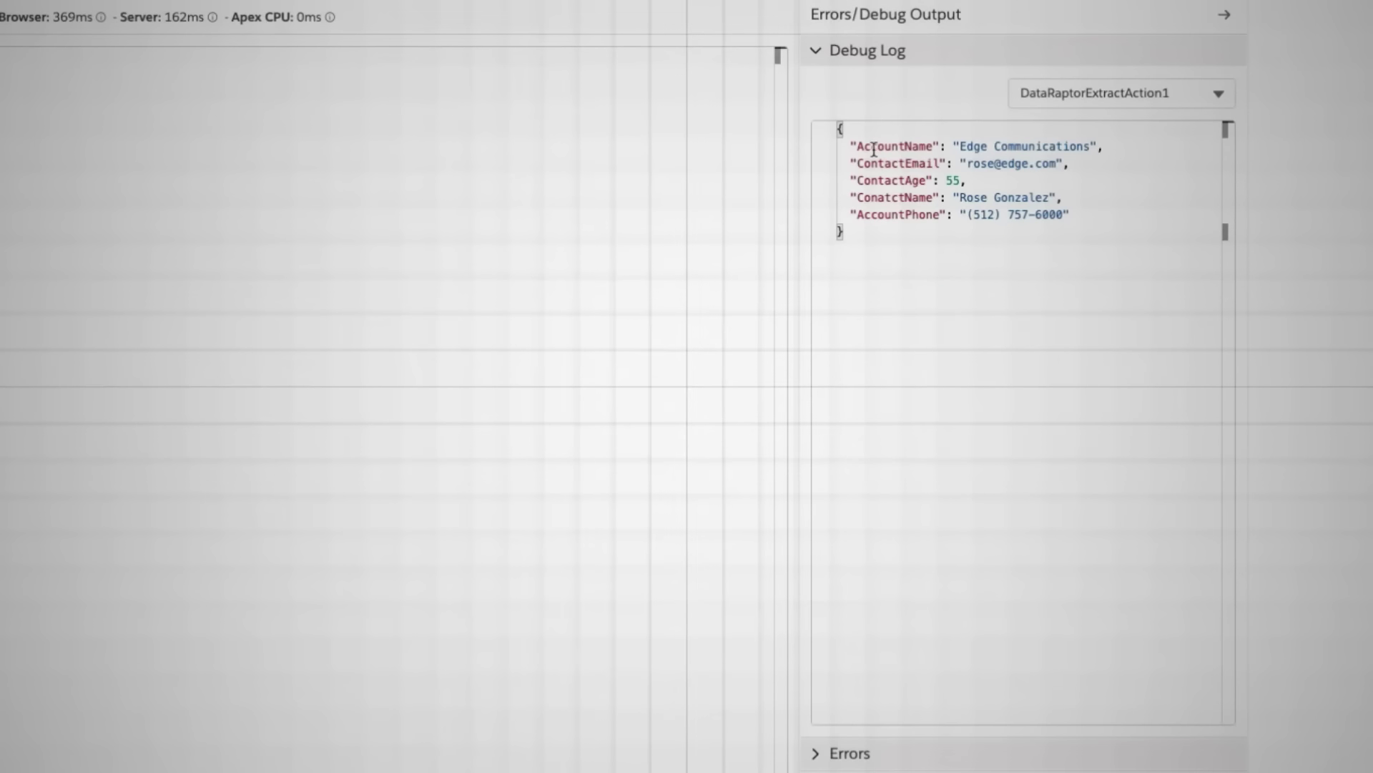
{"action": "left_click_drag", "start_coordinate": [849, 208], "coordinate": [1129, 279]}
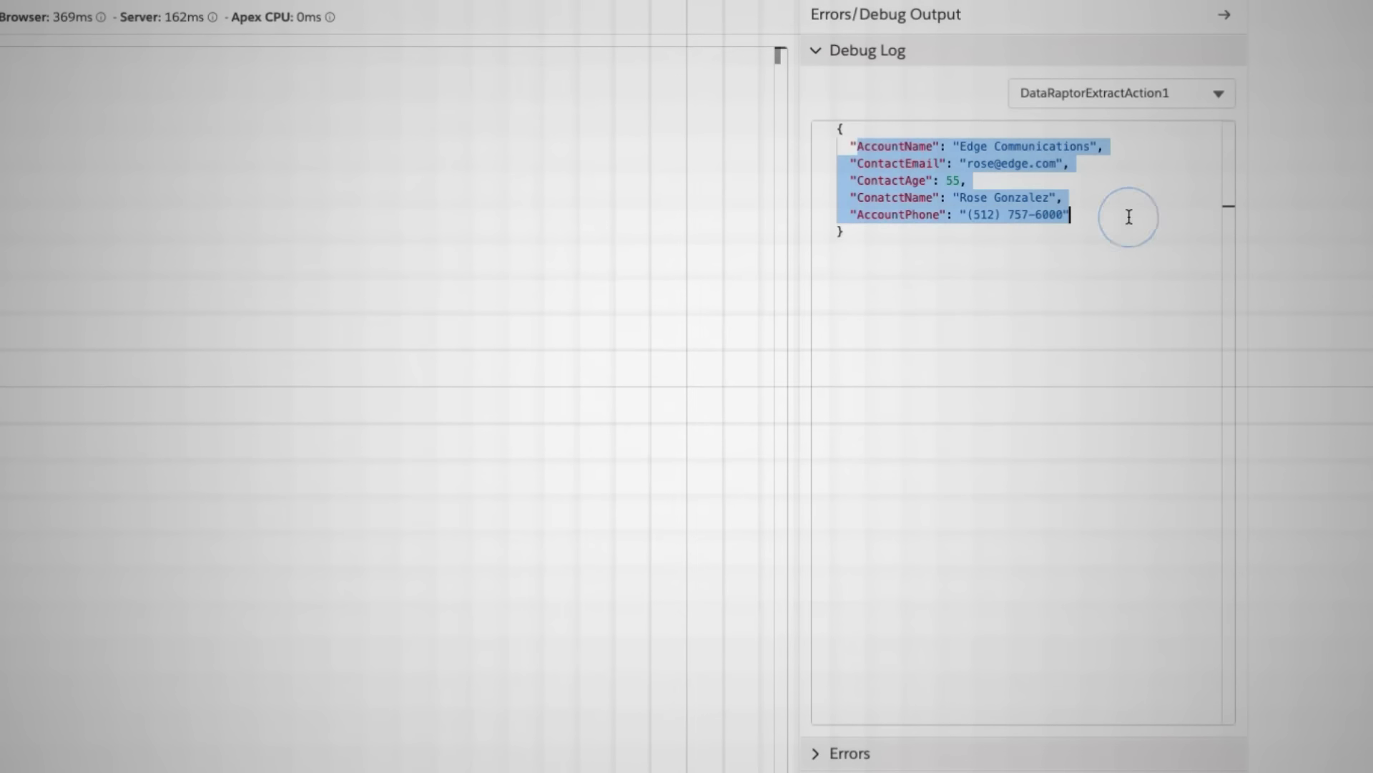
{"action": "left_click", "coordinate": [1128, 154]}
{"action": "left_click", "coordinate": [1134, 436]}
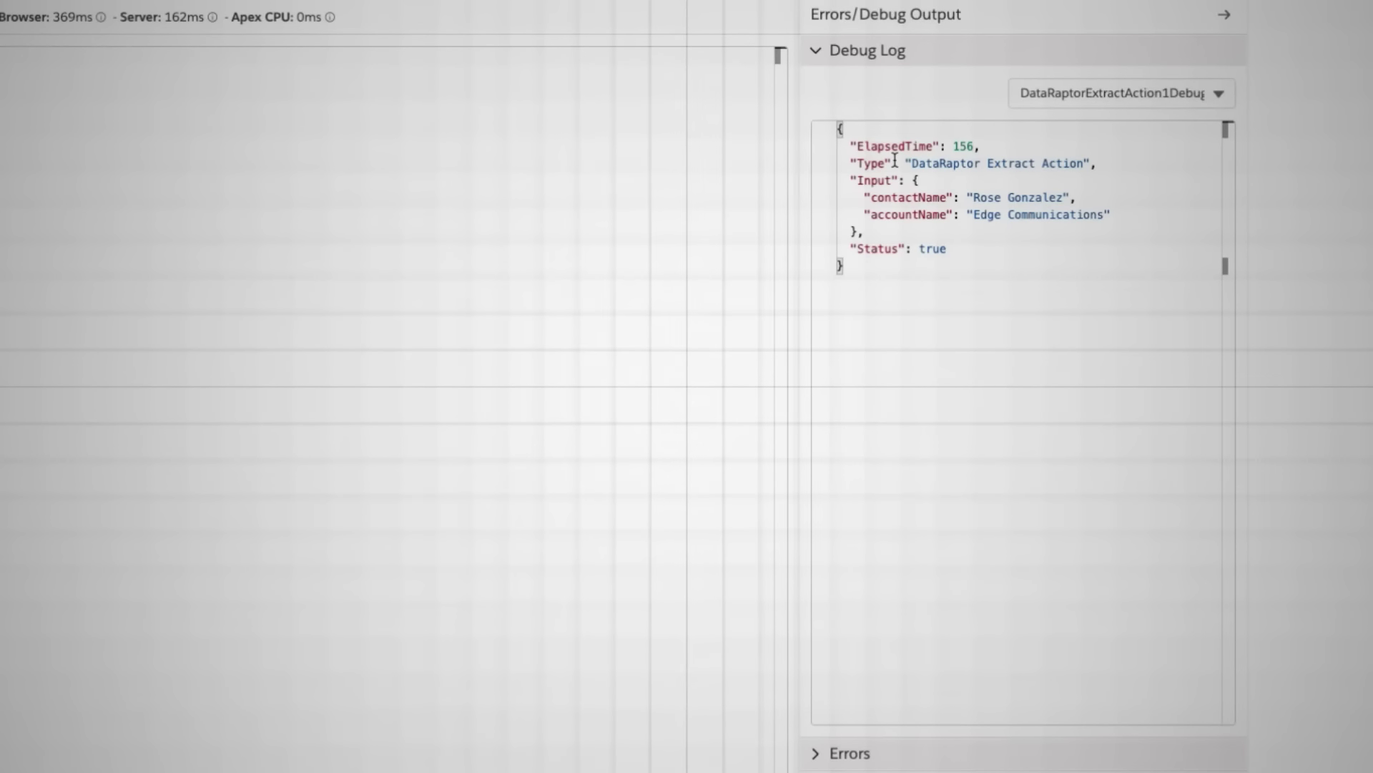
{"action": "double_click", "coordinate": [916, 216]}
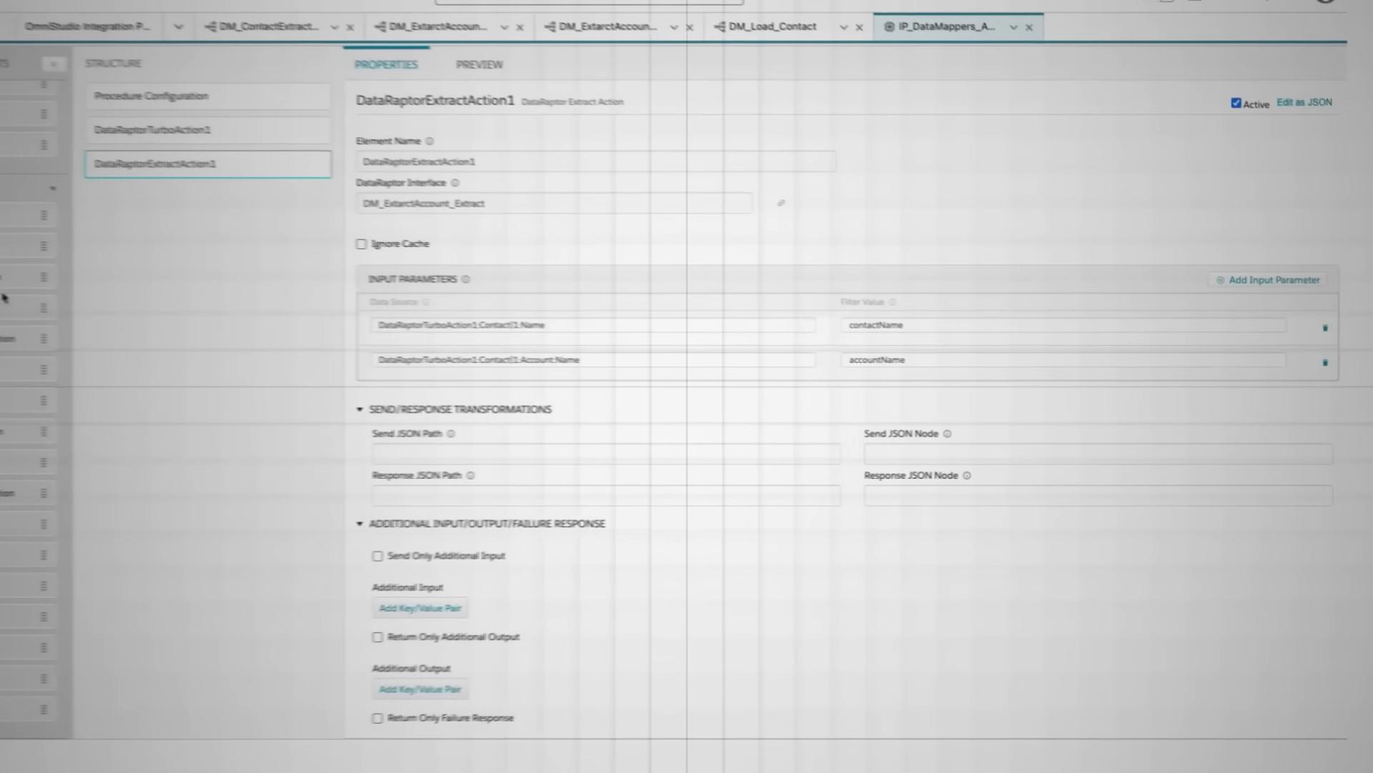
- Add a DataRaptor Transform Action below DataRaptorExtractAction1 in the procedure structure
{"action": "left_click", "coordinate": [279, 150]}
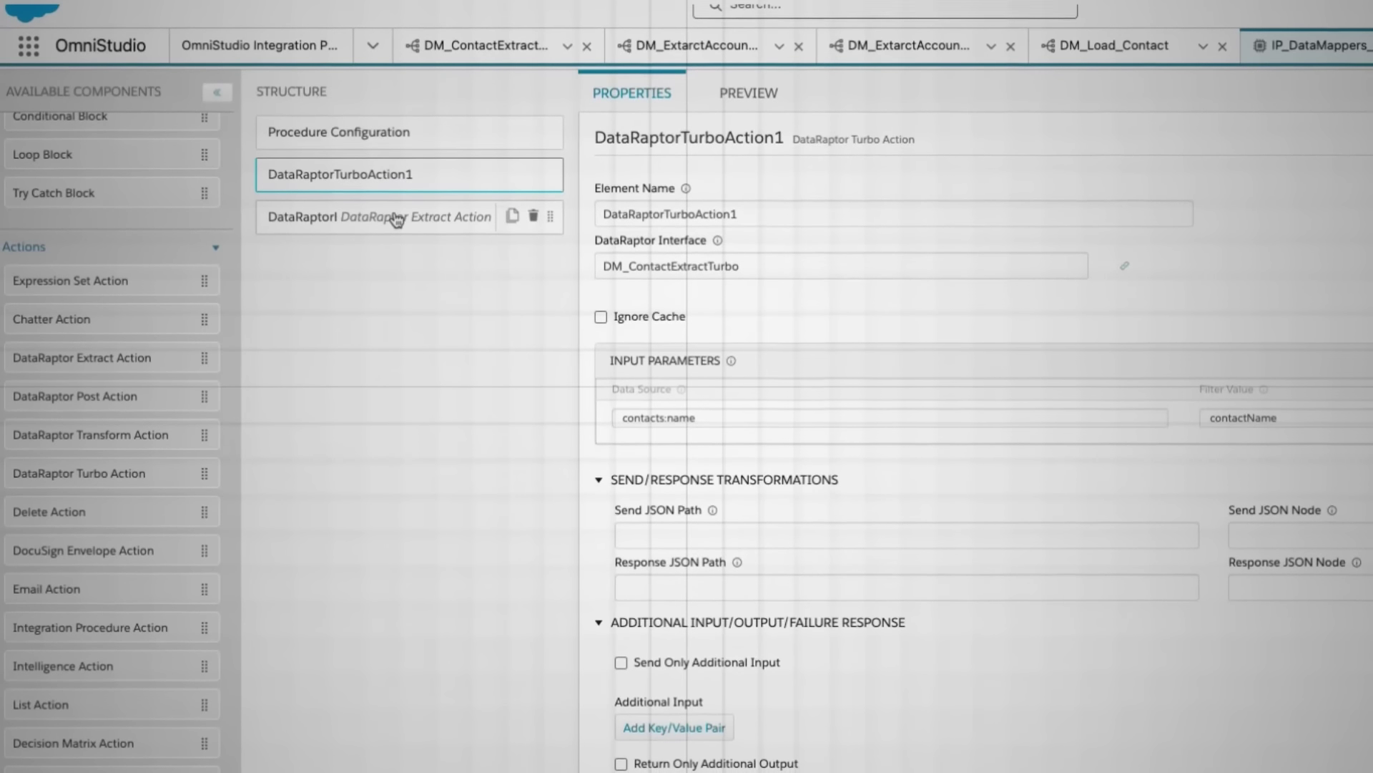
{"action": "left_click", "coordinate": [393, 219]}
{"action": "left_click_drag", "start_coordinate": [108, 433], "coordinate": [357, 259]}
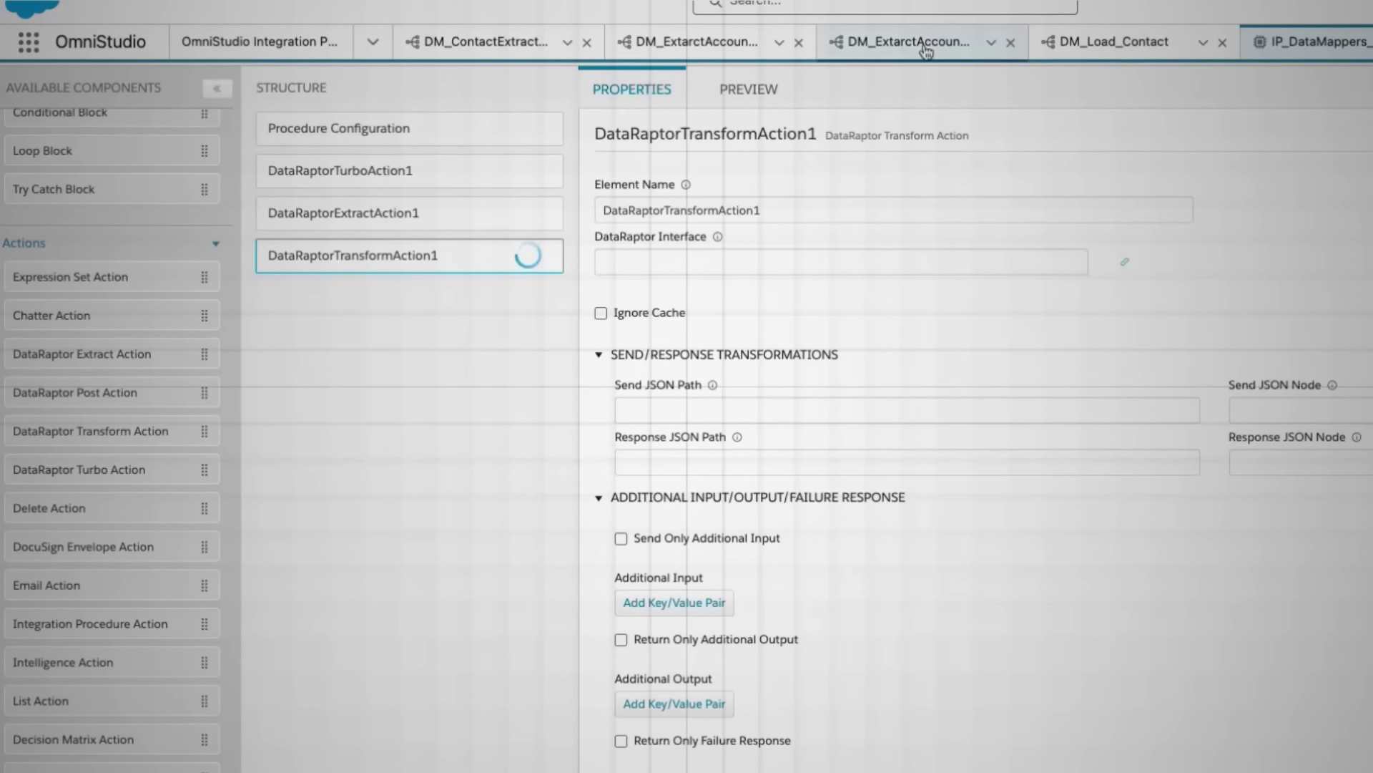
- Examine the Contact array structure in the DM_ExtarctAccount_transform preview input
{"action": "left_click", "coordinate": [841, 44]}
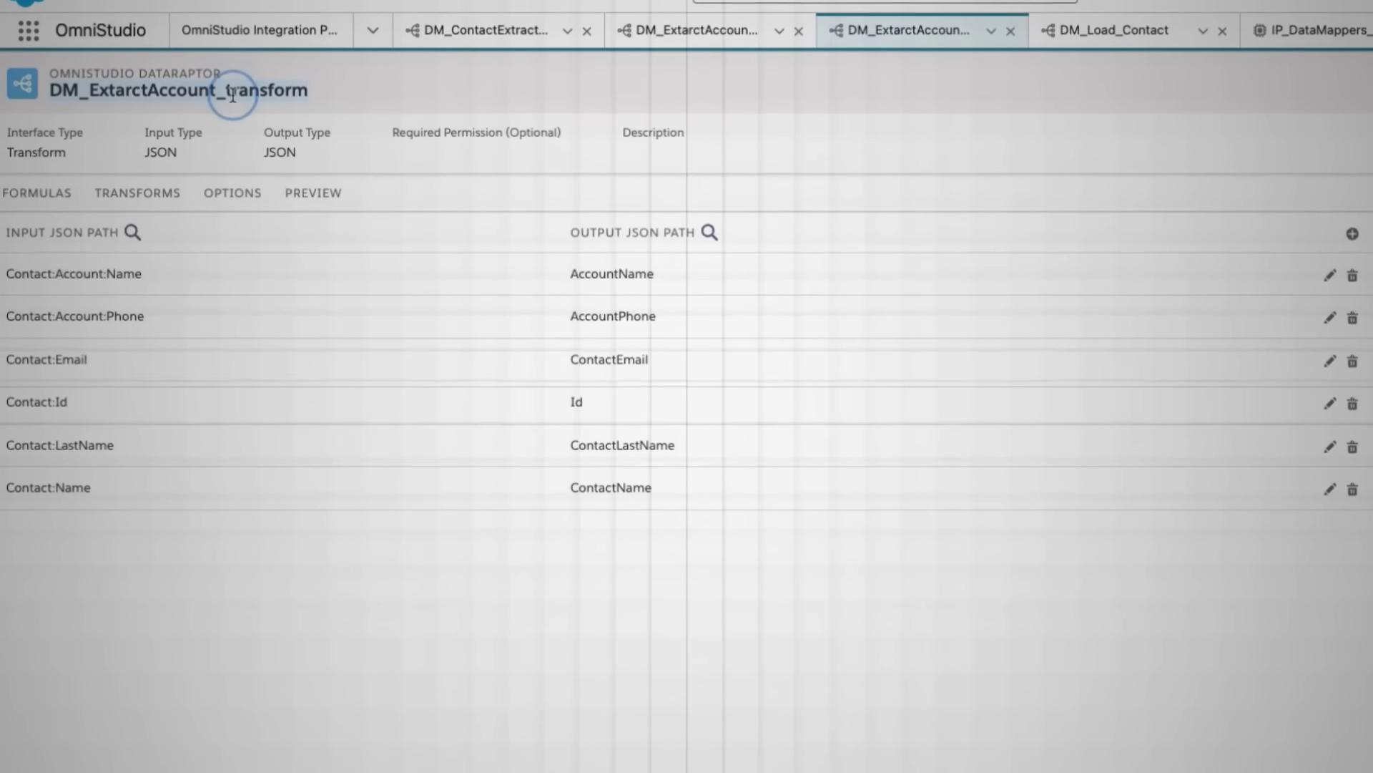
{"action": "left_click", "coordinate": [313, 180]}
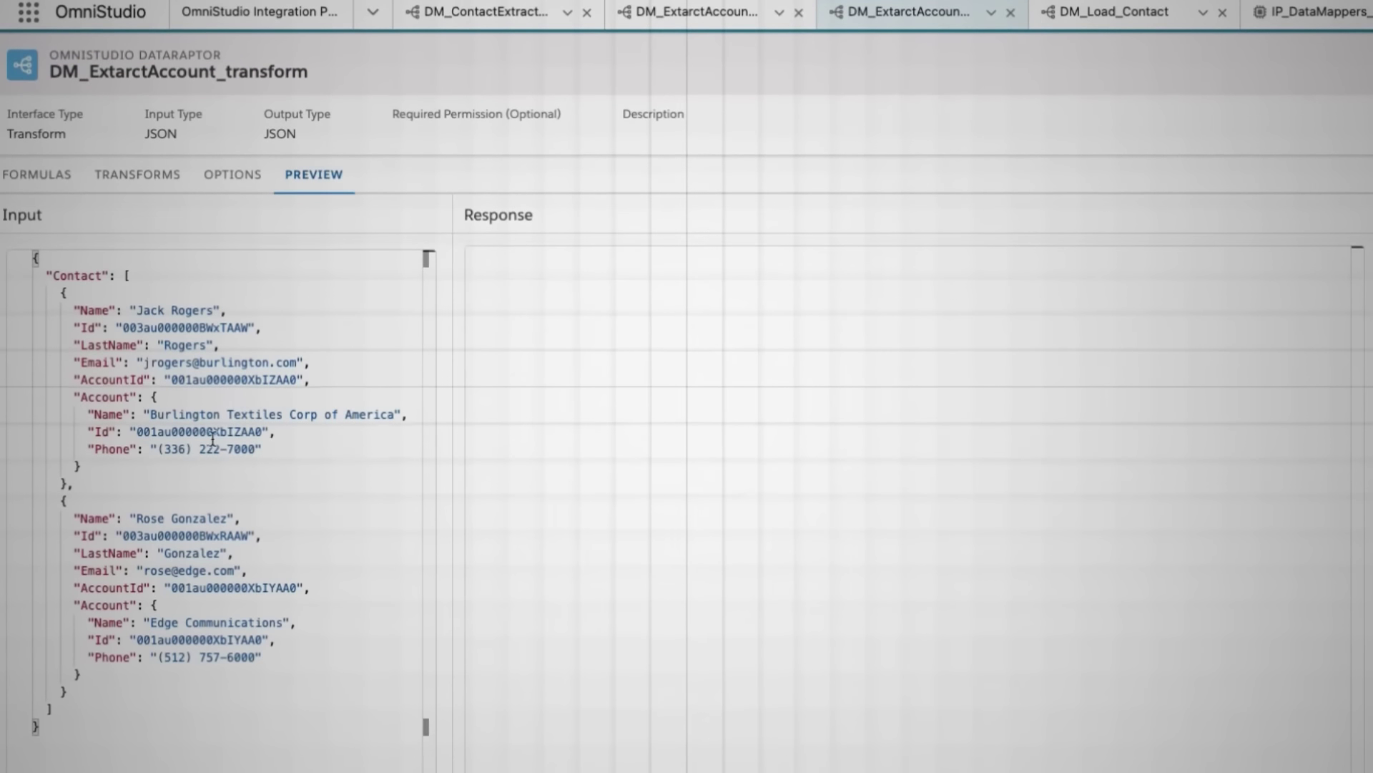
{"action": "left_click", "coordinate": [127, 270]}
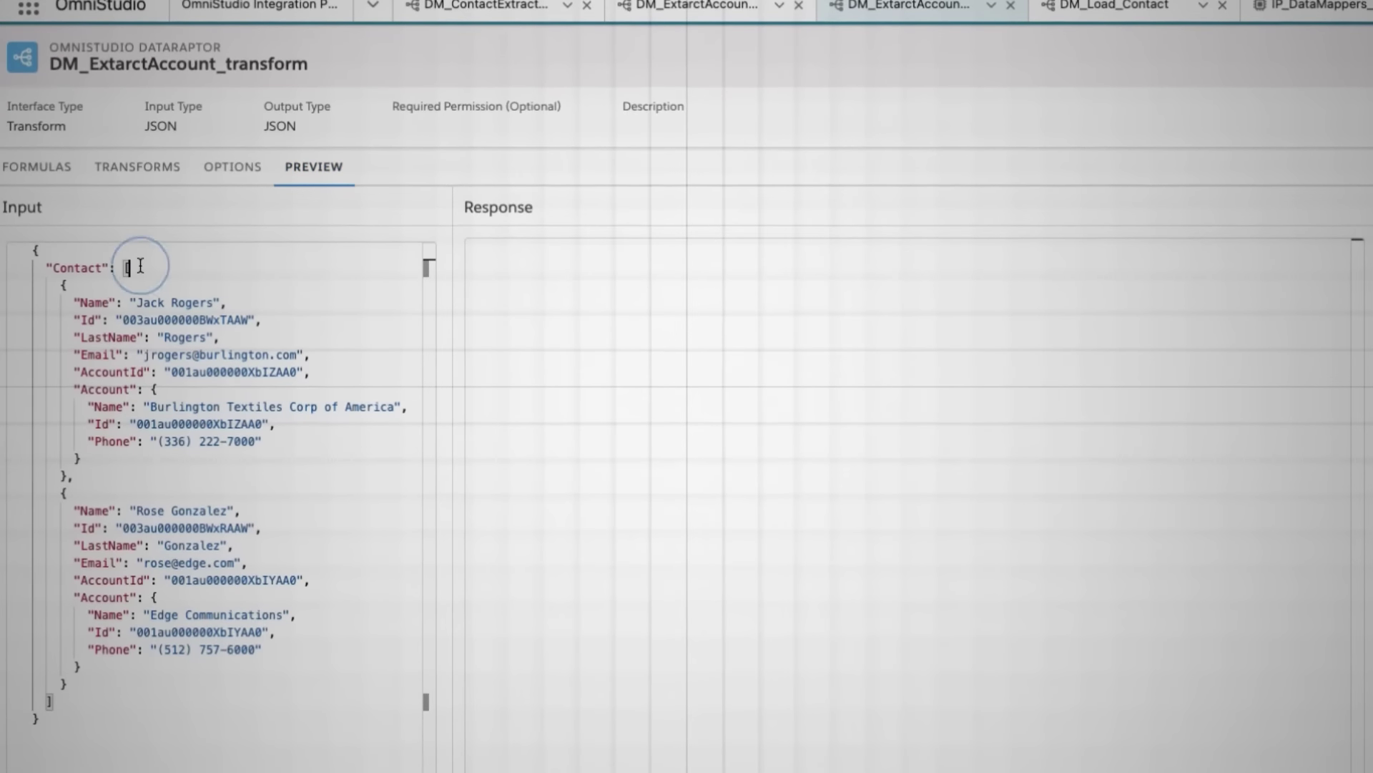
{"action": "left_click_drag", "start_coordinate": [61, 282], "coordinate": [145, 468]}
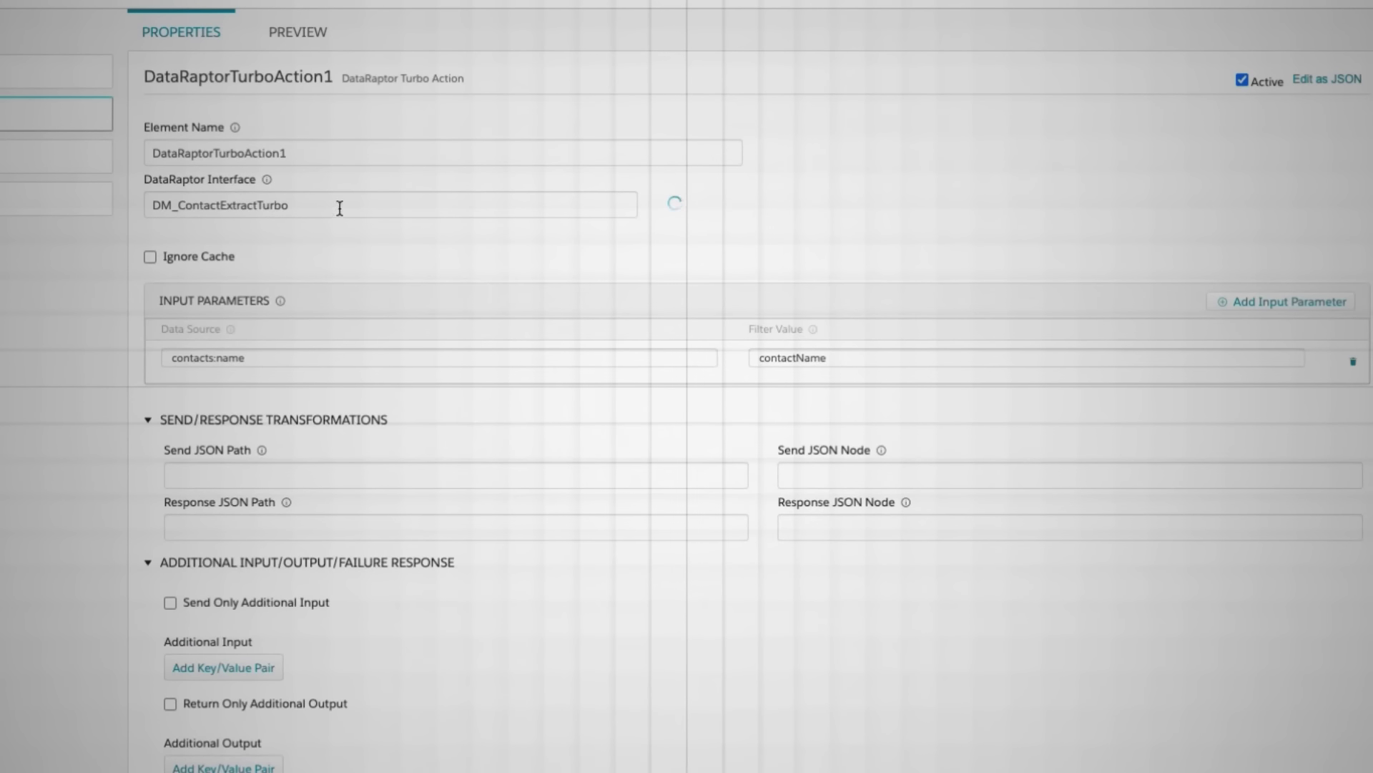
- Set DataRaptorTransformAction1's interface to DM_ExtarctAccount_transform, its Send JSON Path to DataRaptorTurboAction1 and its Send JSON Node to Contact
{"action": "double_click", "coordinate": [321, 152]}
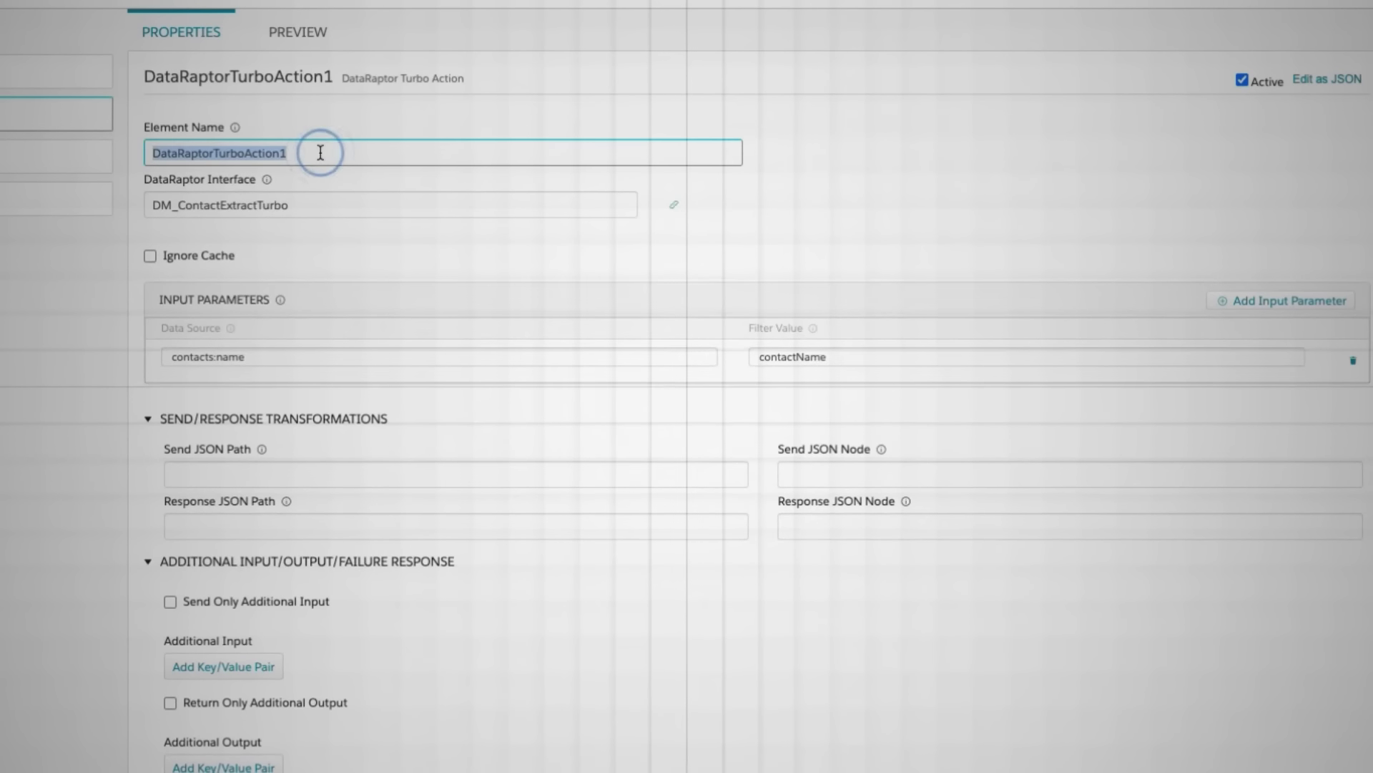
{"action": "left_click", "coordinate": [840, 352]}
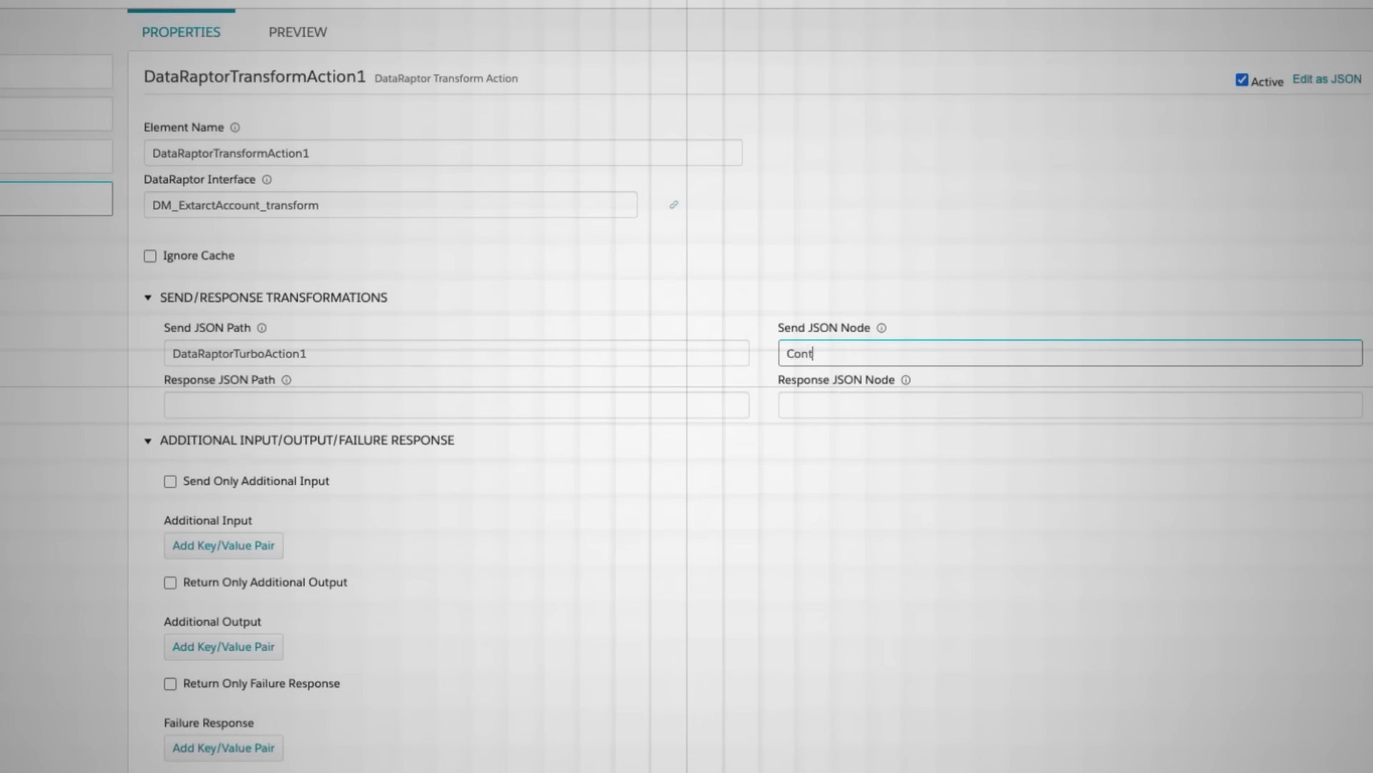
{"action": "type", "text": "Contatc"}
{"action": "key", "text": "BackSpace"}
{"action": "key", "text": "BackSpace"}
{"action": "type", "text": "ct"}
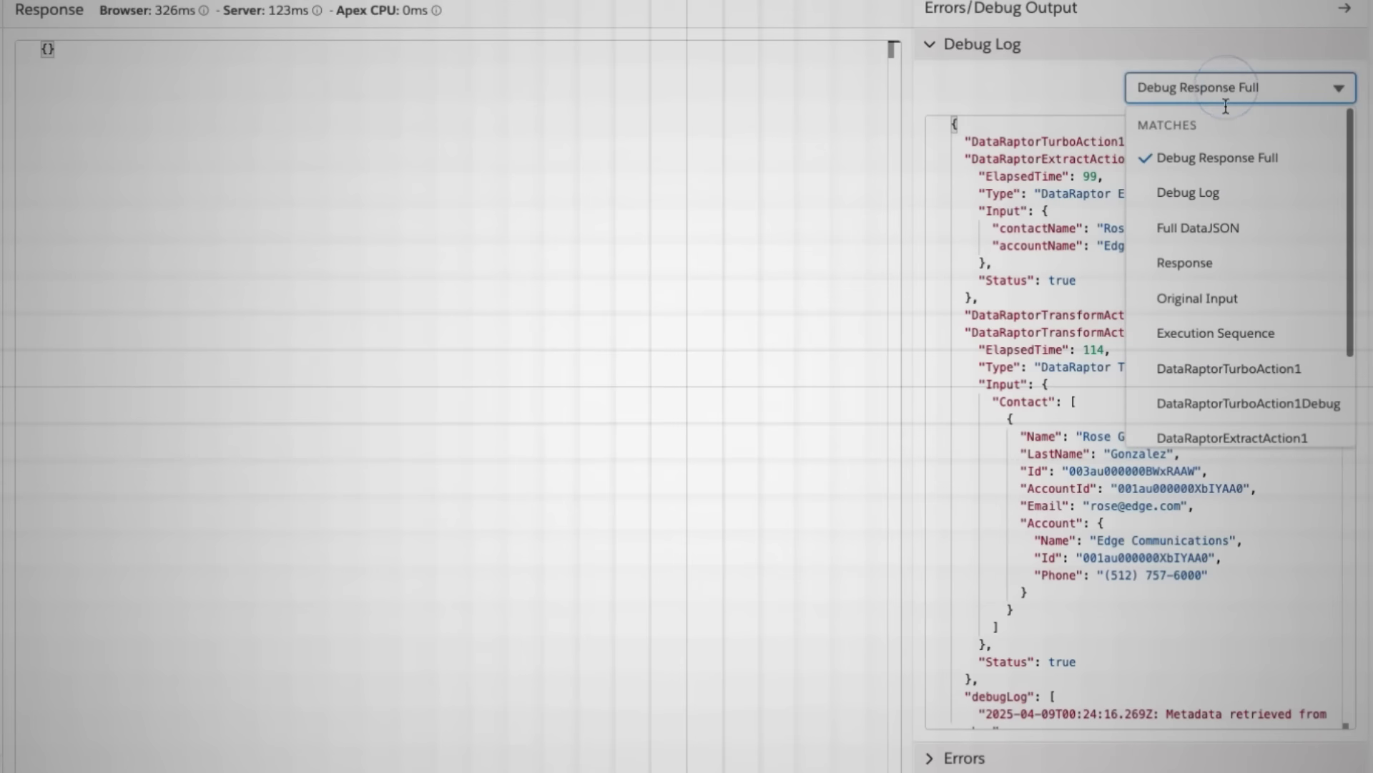
- Examine DataRaptorTransformAction1's output and its debug input in the preview's debug log
{"action": "scroll", "coordinate": [1238, 275], "scroll_direction": "down", "scroll_amount": 3}
{"action": "left_click", "coordinate": [1241, 438]}
{"action": "left_click_drag", "start_coordinate": [955, 141], "coordinate": [1160, 229]}
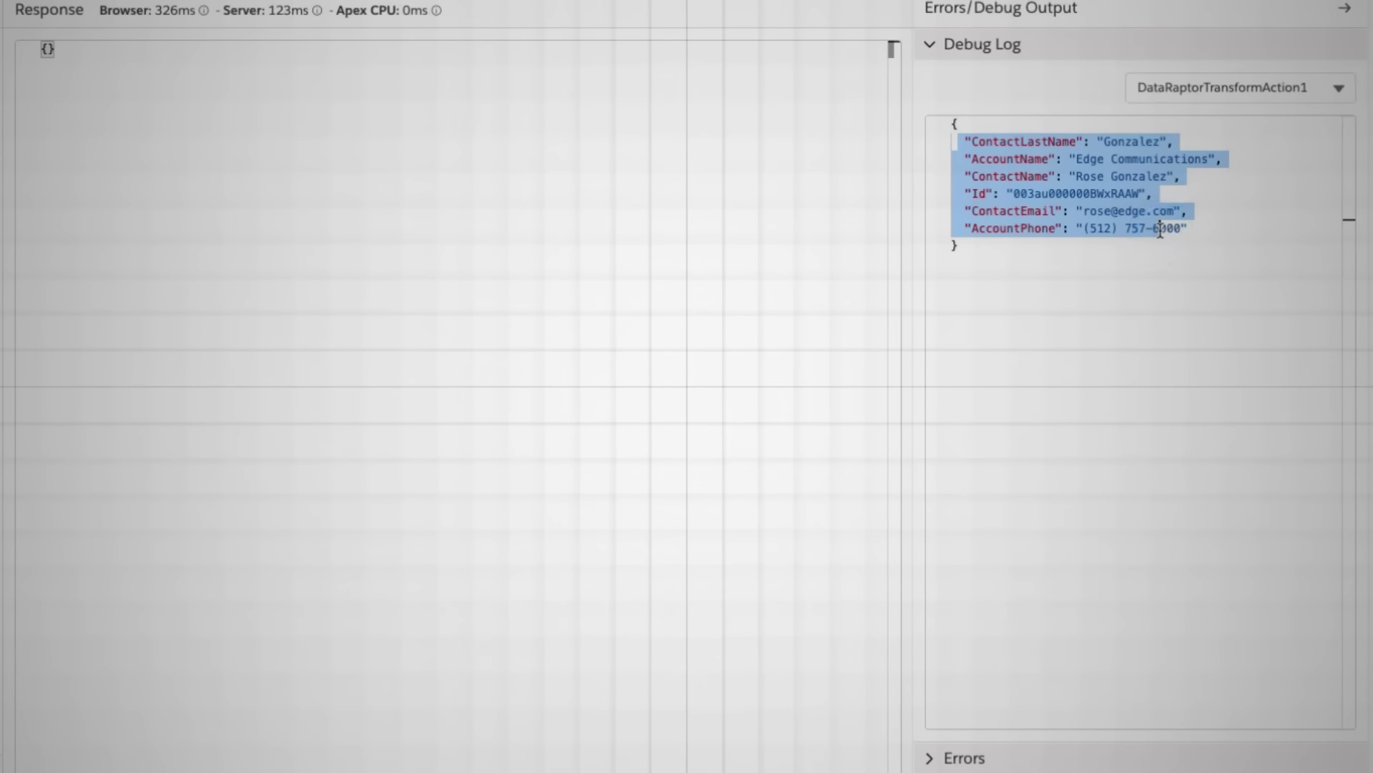
{"action": "left_click", "coordinate": [1275, 75]}
{"action": "left_click", "coordinate": [1248, 427]}
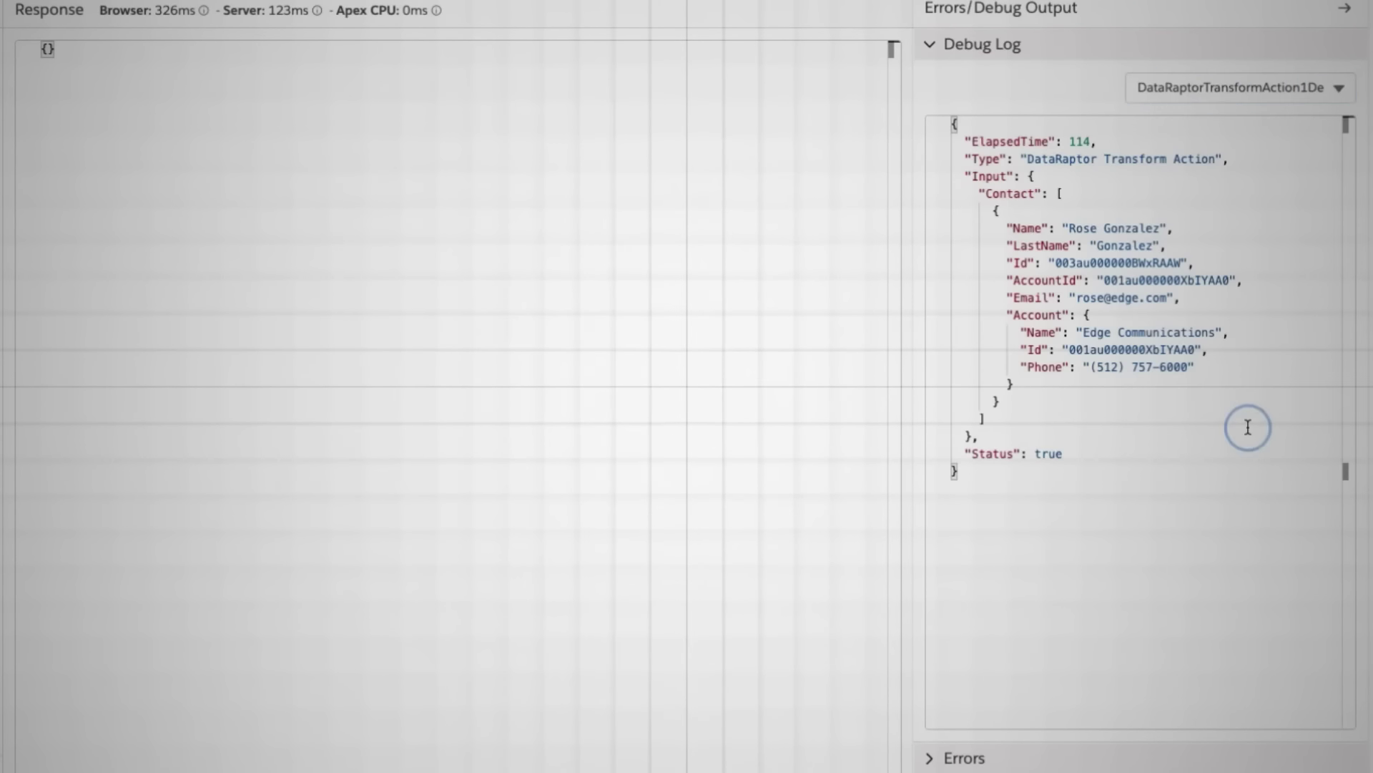
{"action": "left_click_drag", "start_coordinate": [980, 193], "coordinate": [1212, 412]}
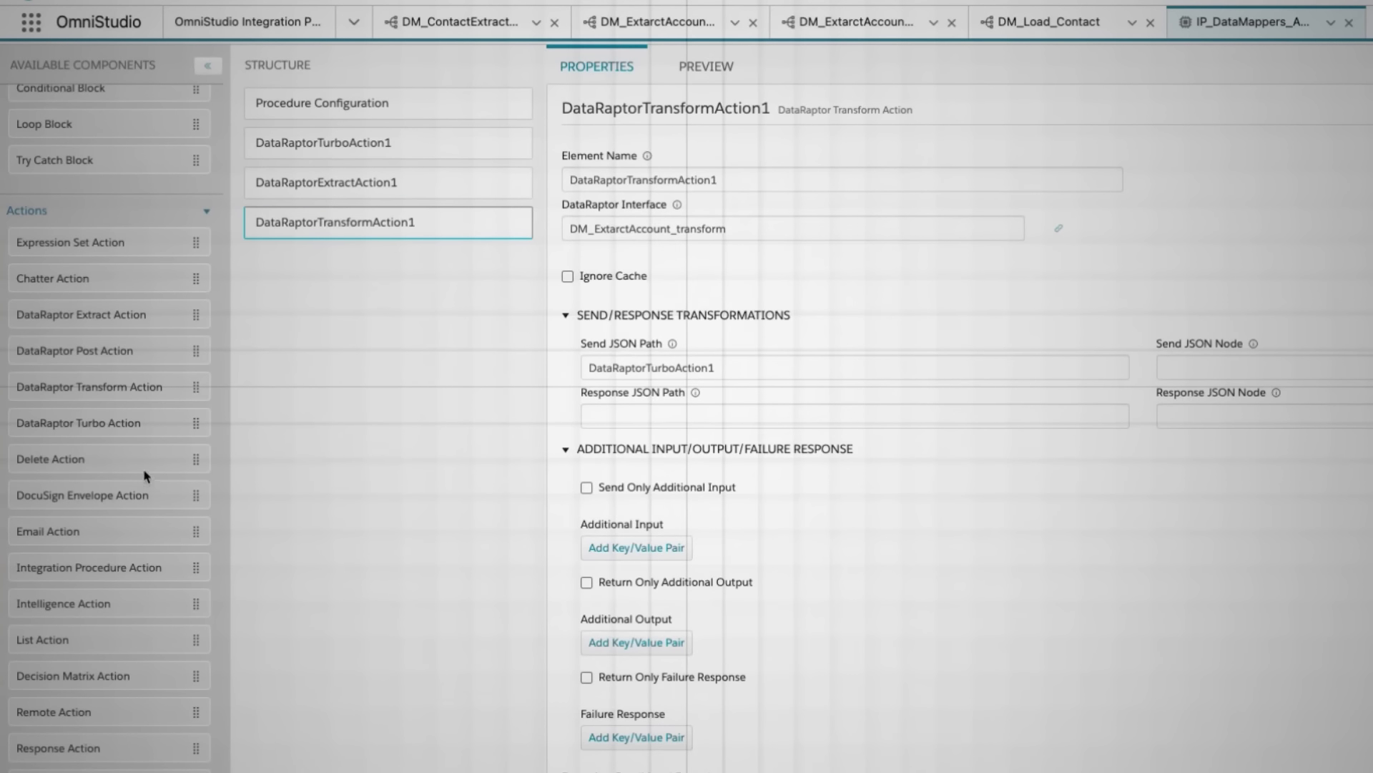
- Add a DataRaptor Post Action below DataRaptorTransformAction1 and set its DataRaptor Interface to DM_Load_Contact
{"action": "left_click_drag", "start_coordinate": [98, 351], "coordinate": [356, 276]}
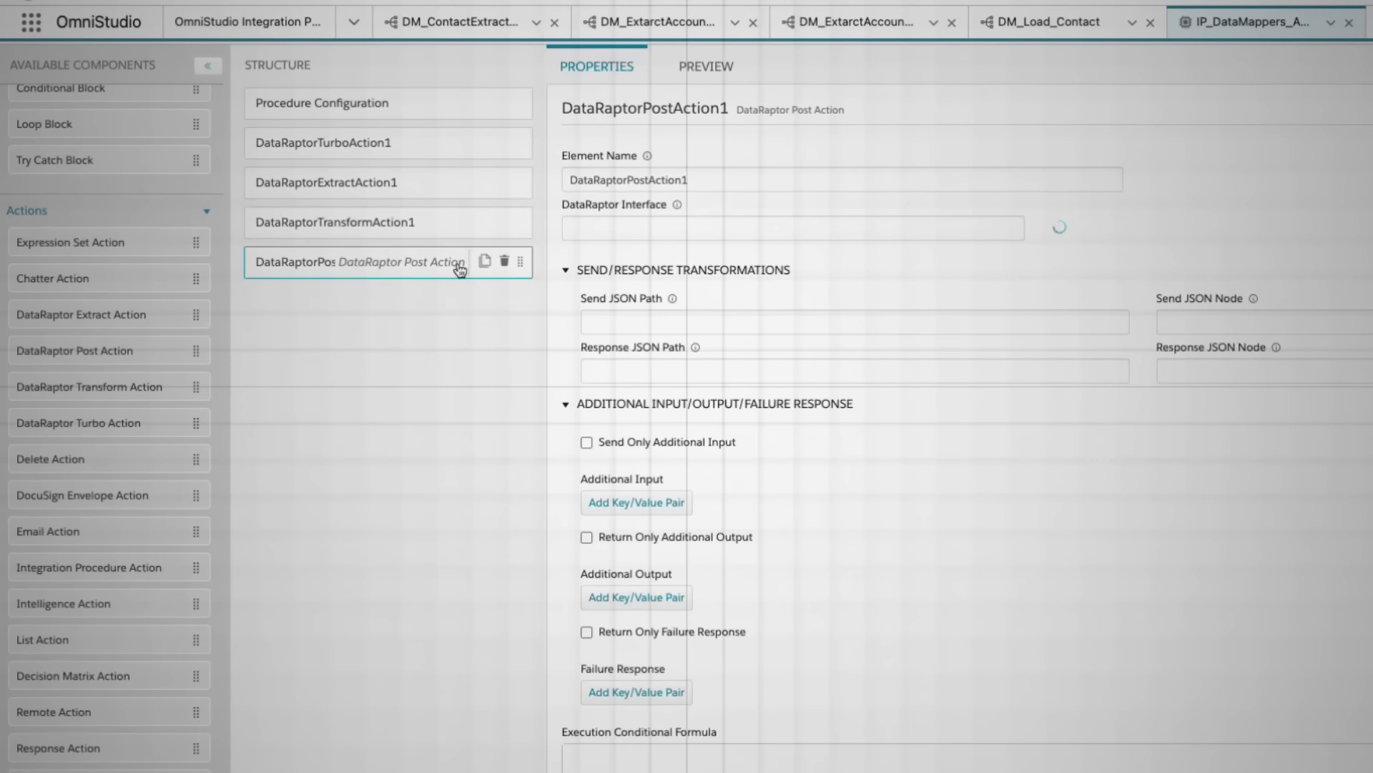
{"action": "left_click", "coordinate": [1044, 22]}
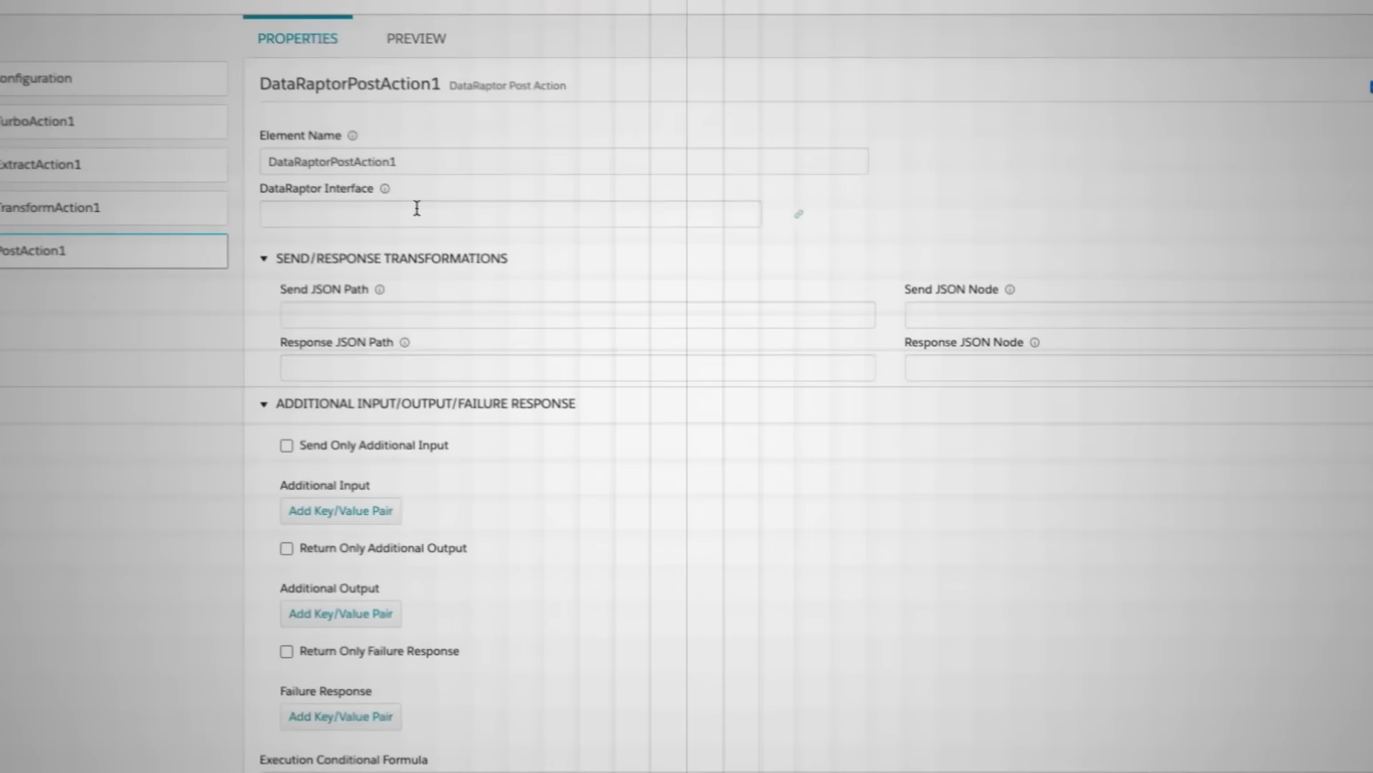
{"action": "left_click", "coordinate": [358, 190]}
{"action": "type", "text": "DM_Load_Contact"}
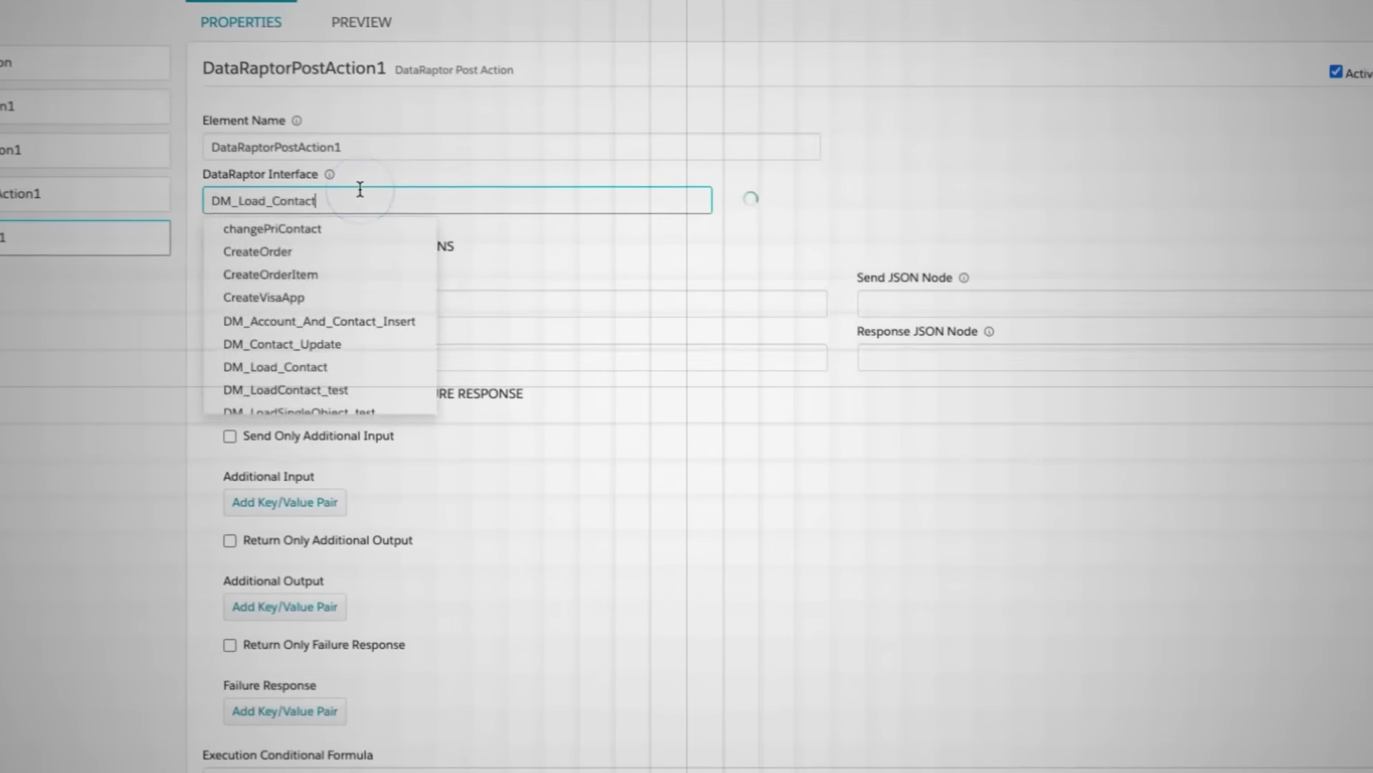
{"action": "left_click", "coordinate": [489, 218]}
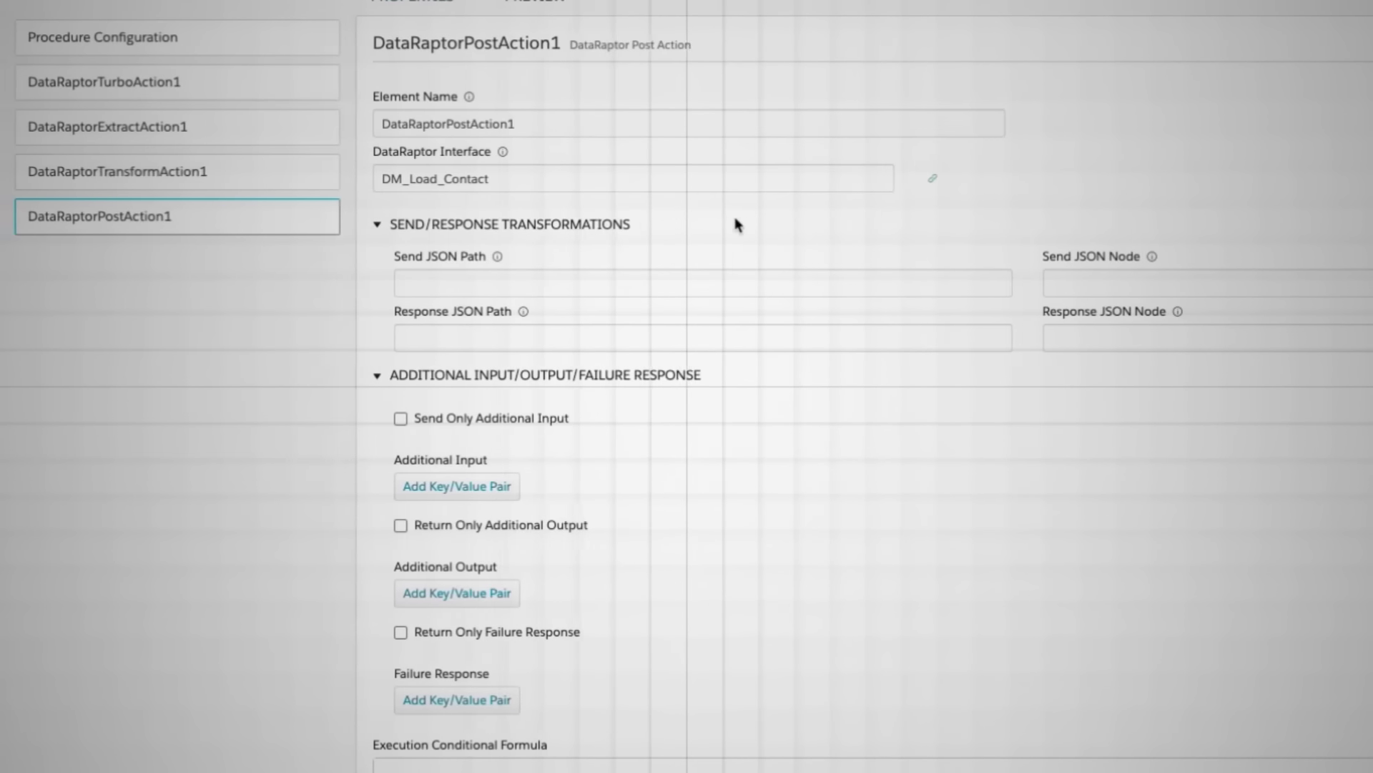
- Add a Set Values element between DataRaptorTransformAction1 and DataRaptorPostAction1 and give it two value entries named Id and LastName
{"action": "mouse_move", "coordinate": [18, 181]}
{"action": "left_click", "coordinate": [177, 86]}
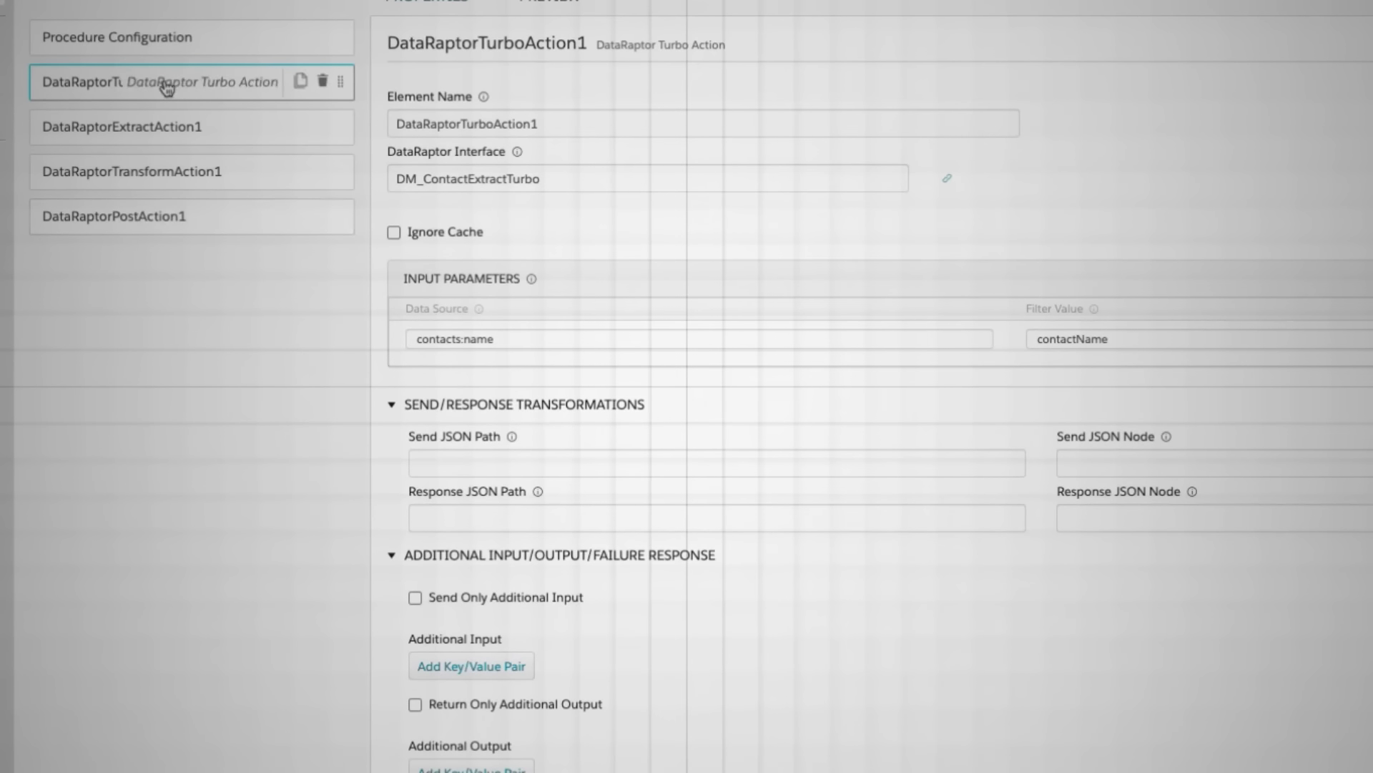
{"action": "left_click", "coordinate": [152, 228]}
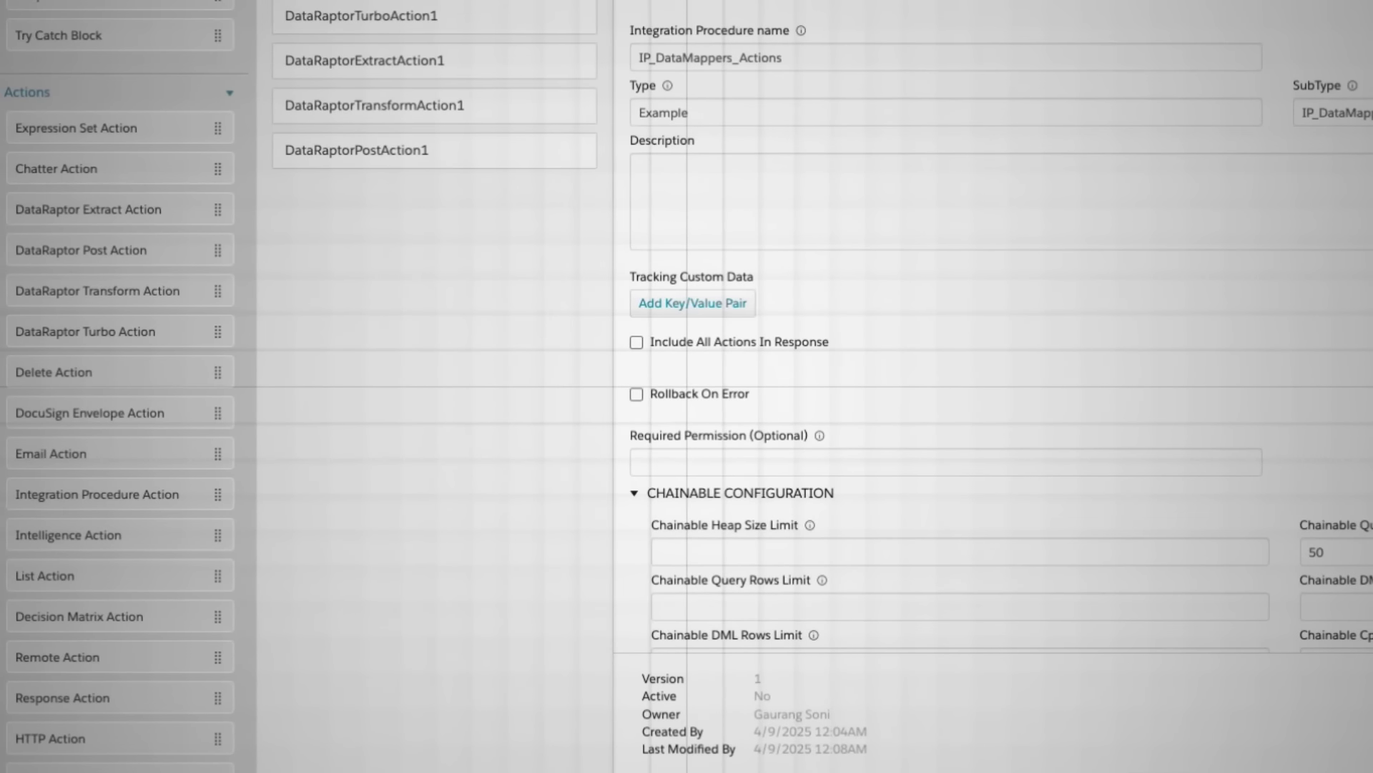
{"action": "left_click_drag", "start_coordinate": [131, 768], "coordinate": [565, 140]}
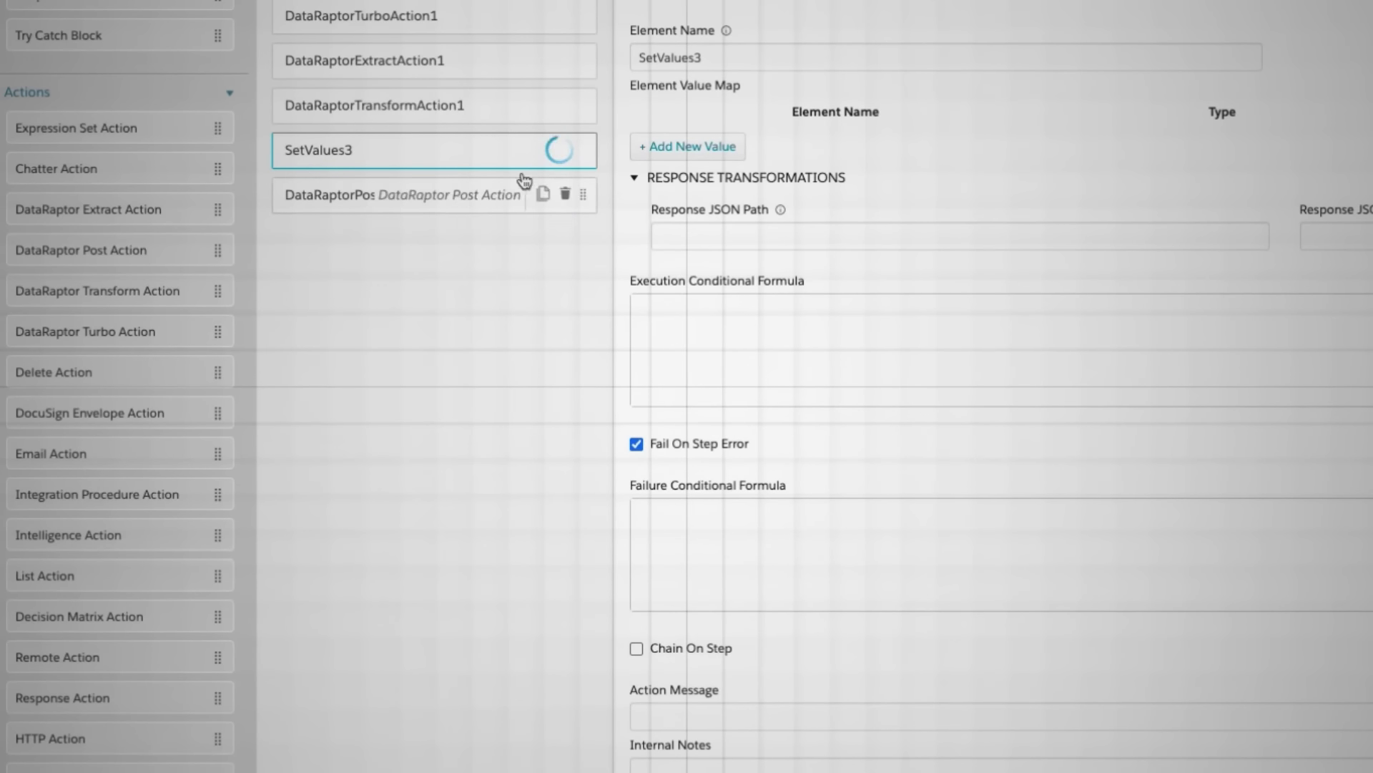
{"action": "left_click", "coordinate": [665, 147]}
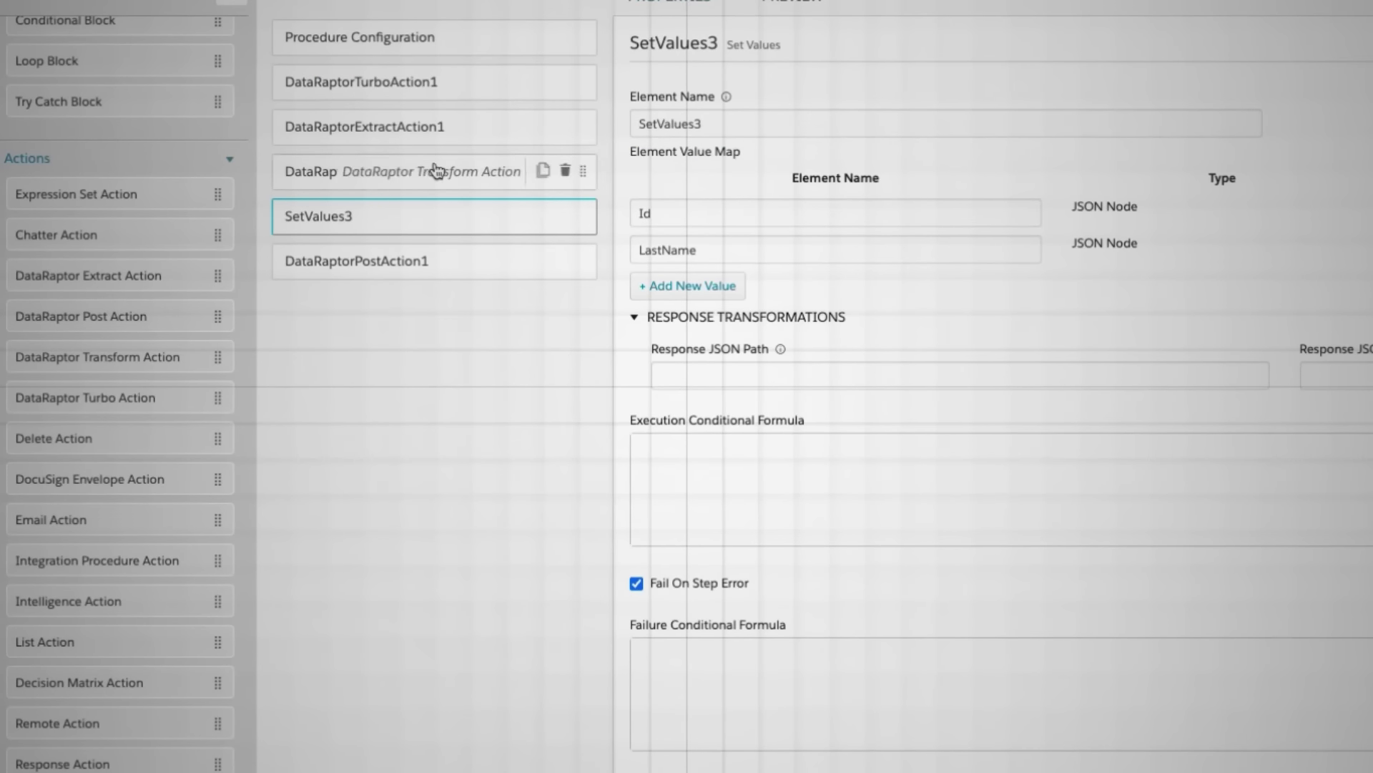
- Set SetValues3's Id value to =DataRaptorTurboAction1:Contact|1:Name and its LastName value to New Update Last Name
{"action": "left_click", "coordinate": [386, 88]}
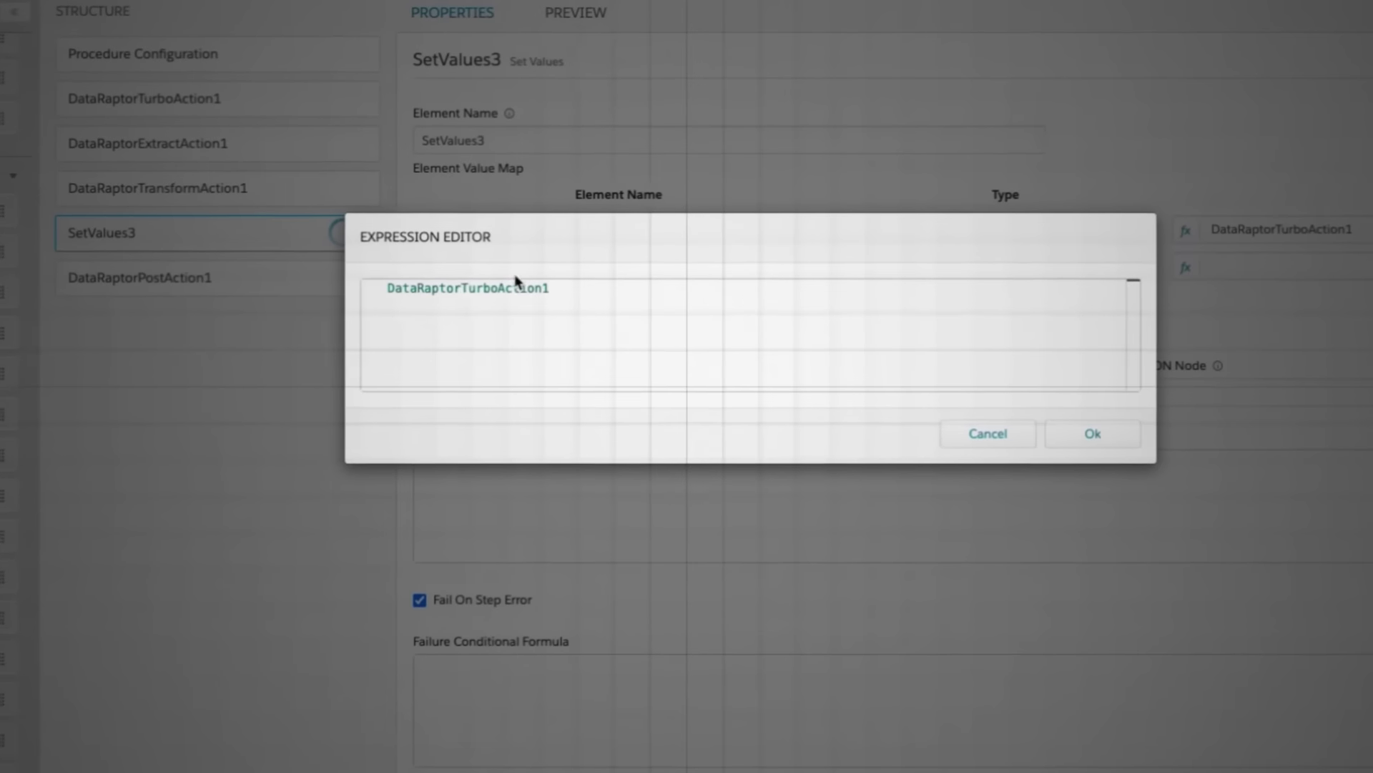
{"action": "left_click", "coordinate": [603, 295]}
{"action": "type", "text": ":Contacr"}
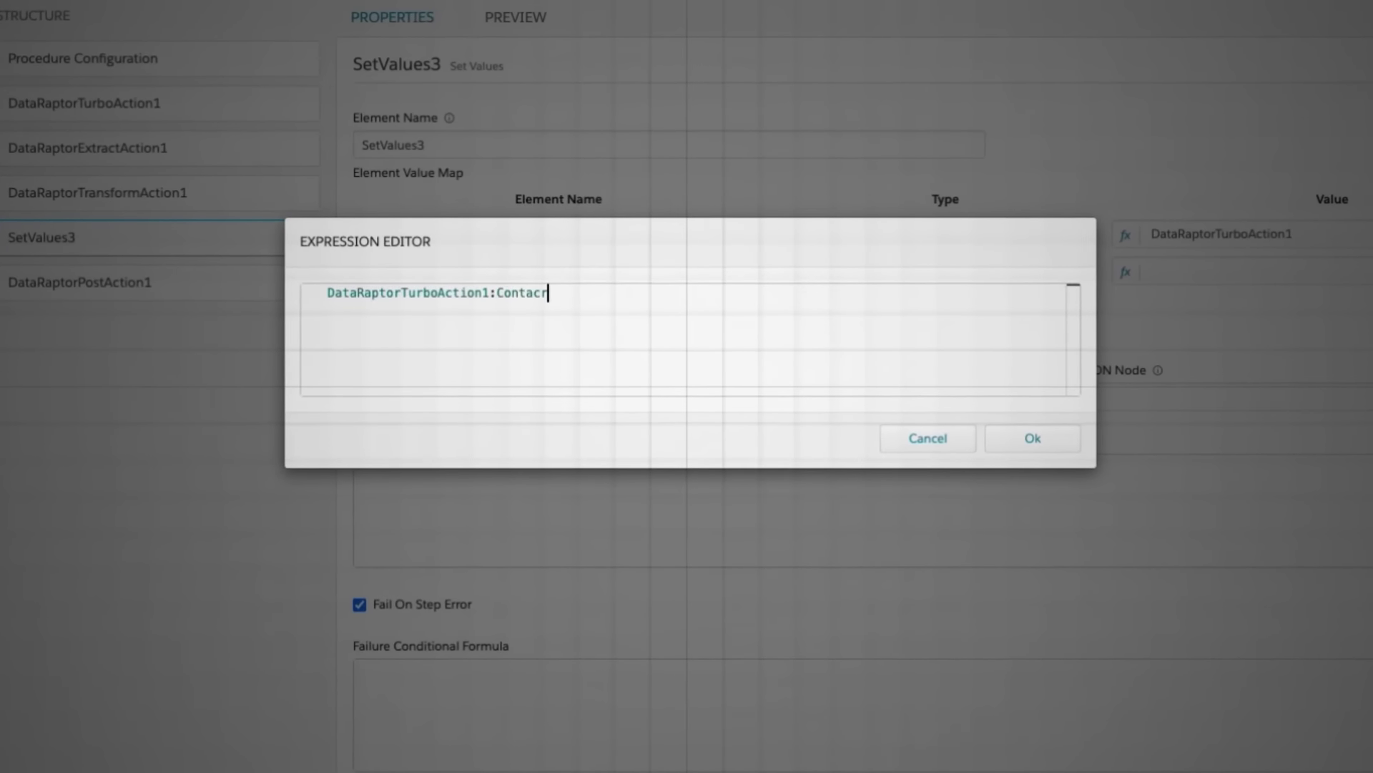
{"action": "key", "text": "BackSpace"}
{"action": "type", "text": "t|1:Name"}
{"action": "left_click", "coordinate": [1032, 437]}
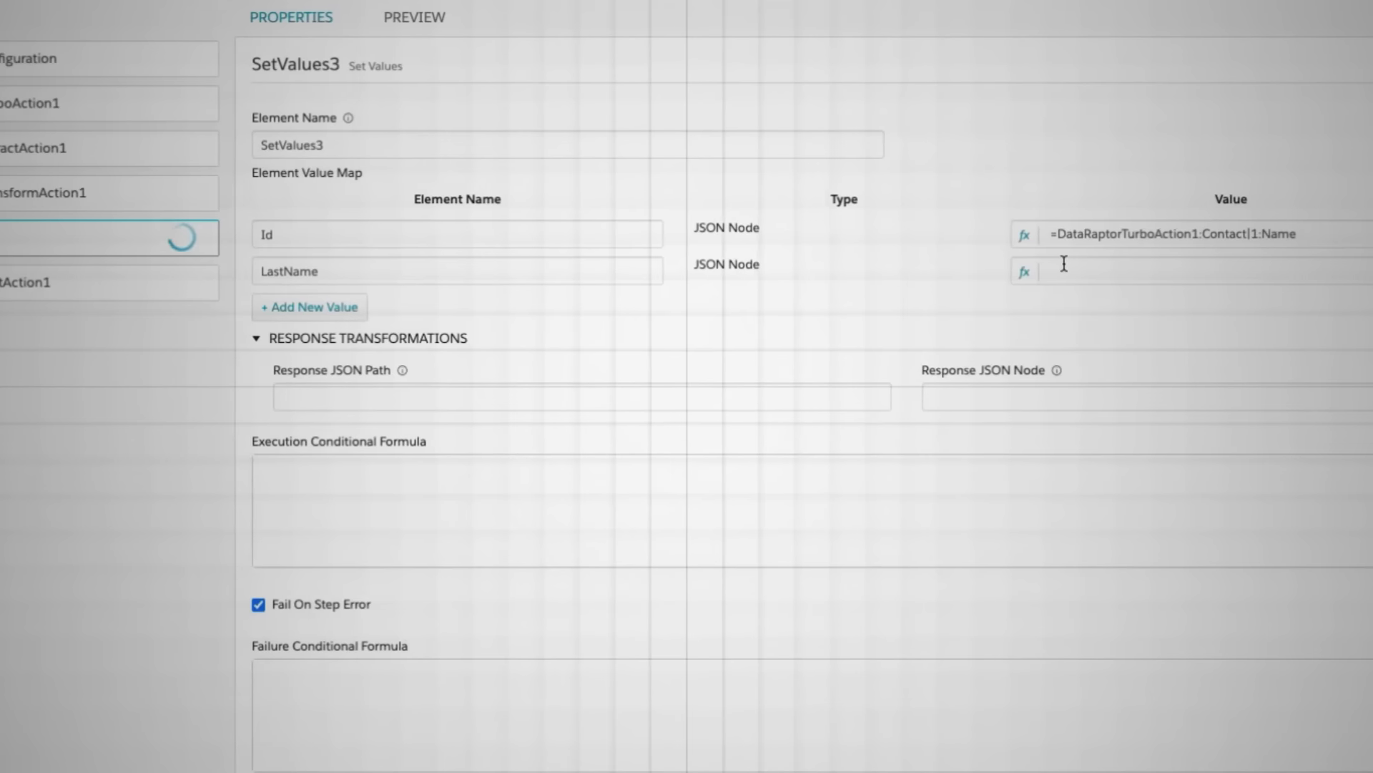
{"action": "left_click", "coordinate": [1065, 264]}
{"action": "type", "text": "New"}
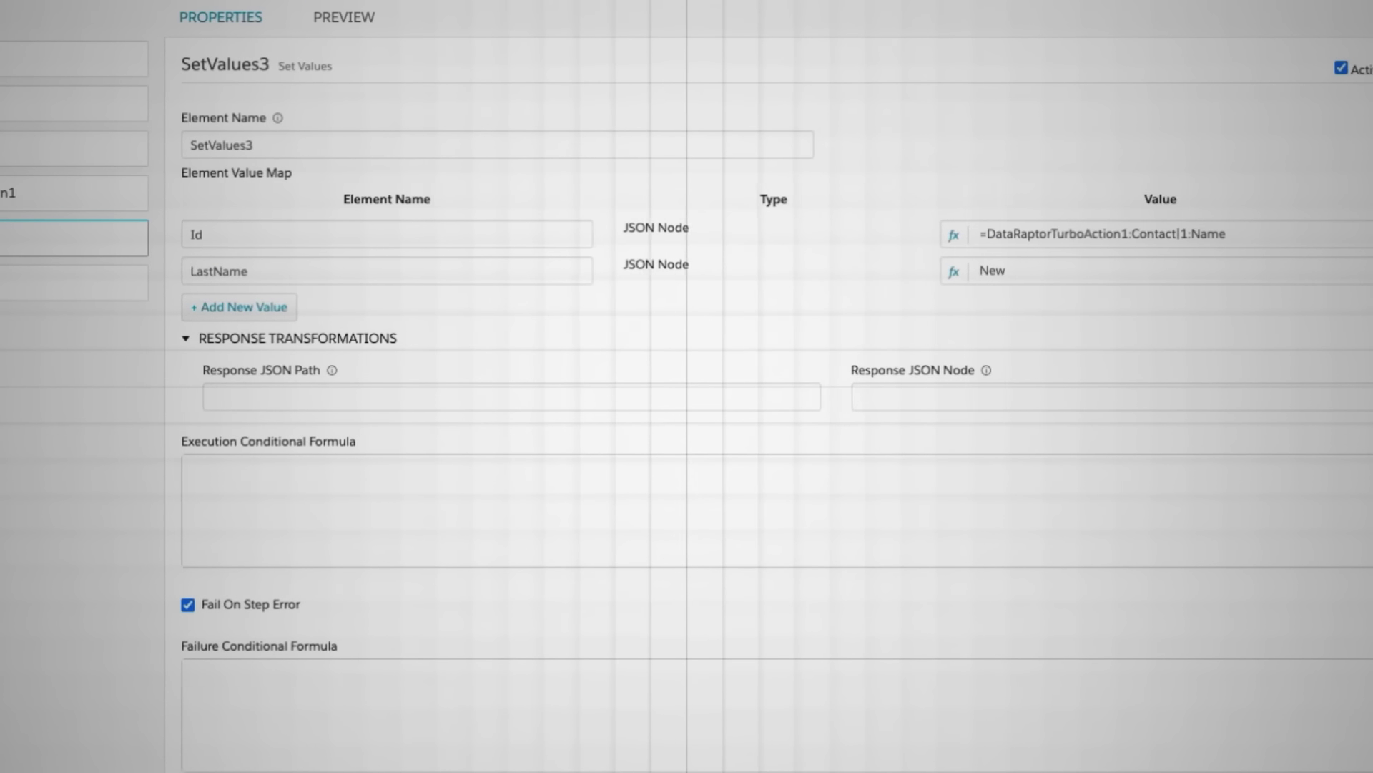
{"action": "type", "text": " Update Last Name"}
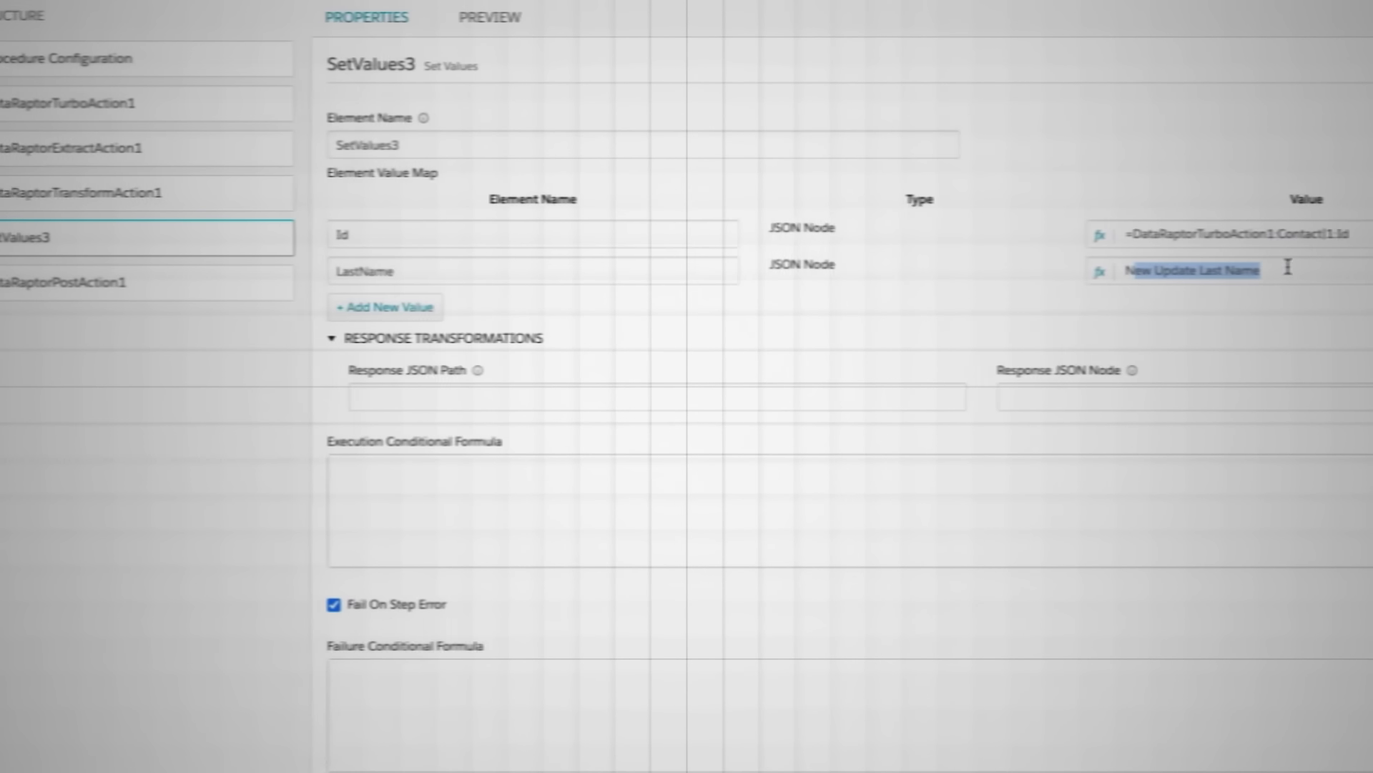
- Configure DataRaptorPostAction1 to send only additional input, with the key contacts set to =SetValues3
{"action": "left_click", "coordinate": [170, 284]}
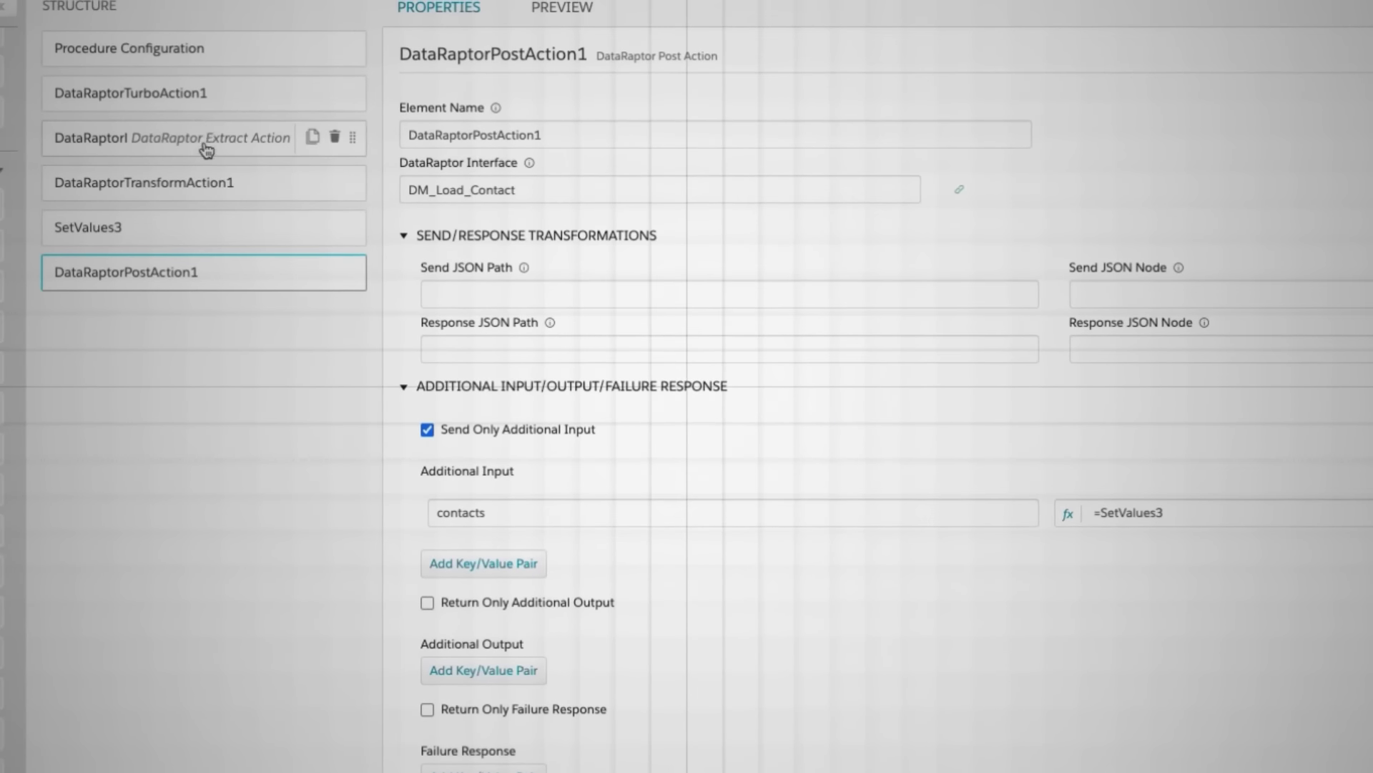
- Duplicate DataRaptorTurboAction1 and place the copy below DataRaptorPostAction1 at the end of the procedure
{"action": "left_click", "coordinate": [208, 105]}
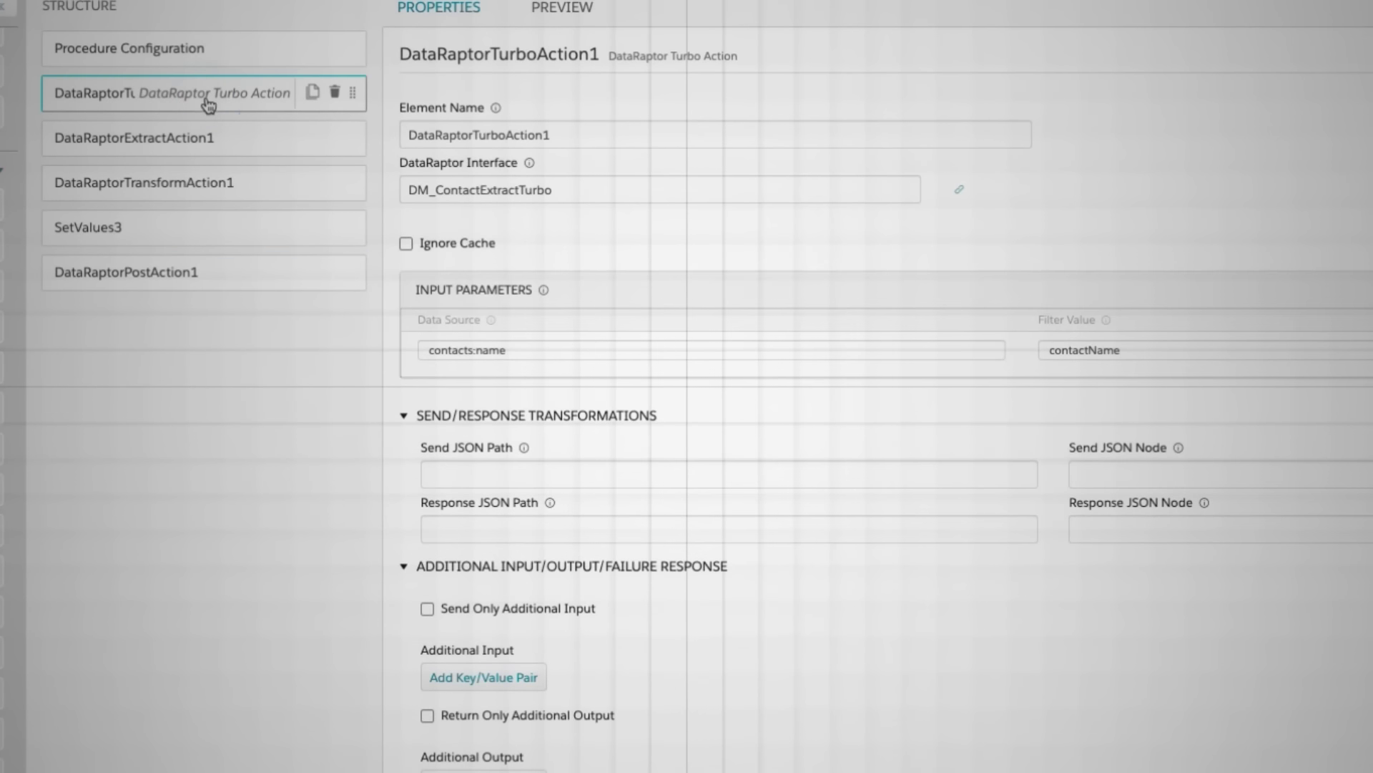
{"action": "left_click", "coordinate": [313, 92]}
{"action": "left_click", "coordinate": [216, 141]}
{"action": "left_click_drag", "start_coordinate": [216, 142], "coordinate": [223, 371]}
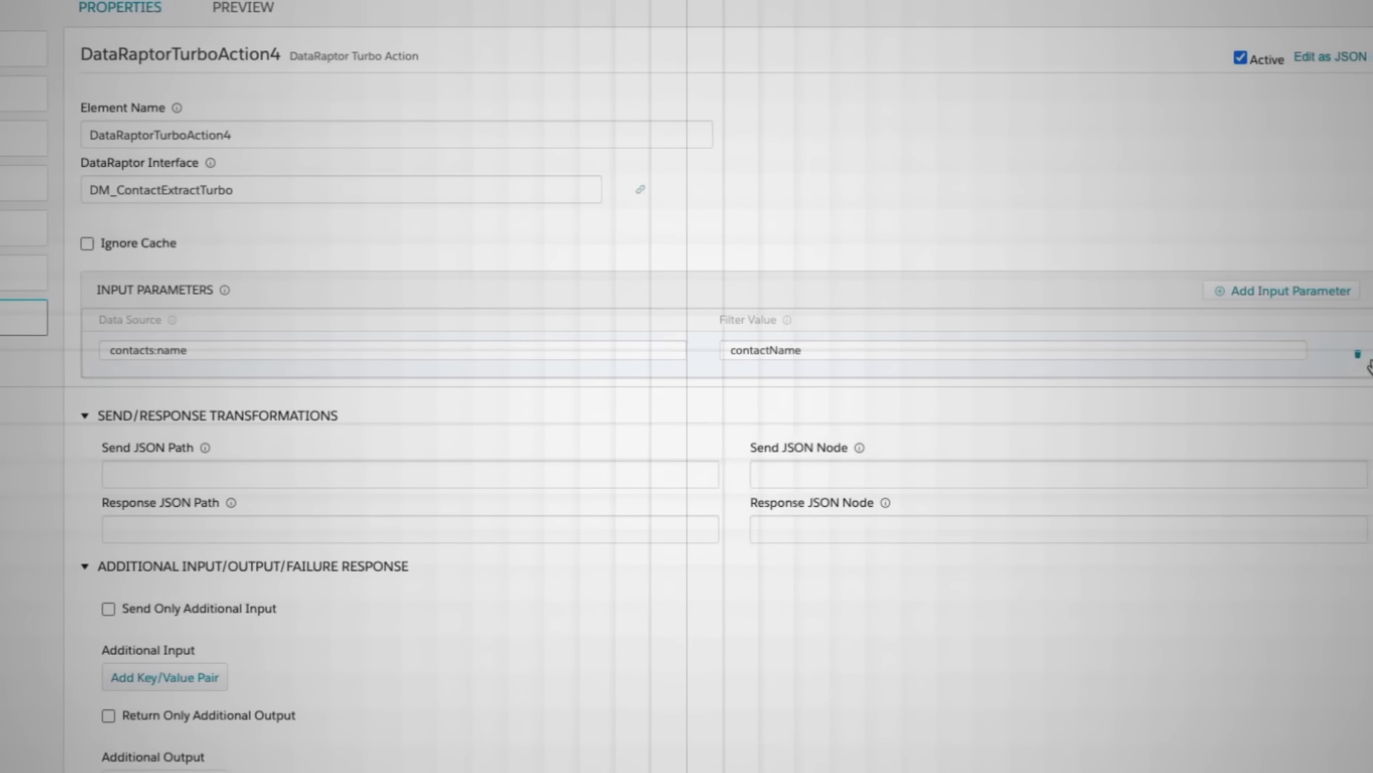
- Remove the duplicated Turbo Action's contacts:name input parameter and make it send only additional input, passing SetValues3's LastName as contactName
{"action": "left_click", "coordinate": [1359, 353]}
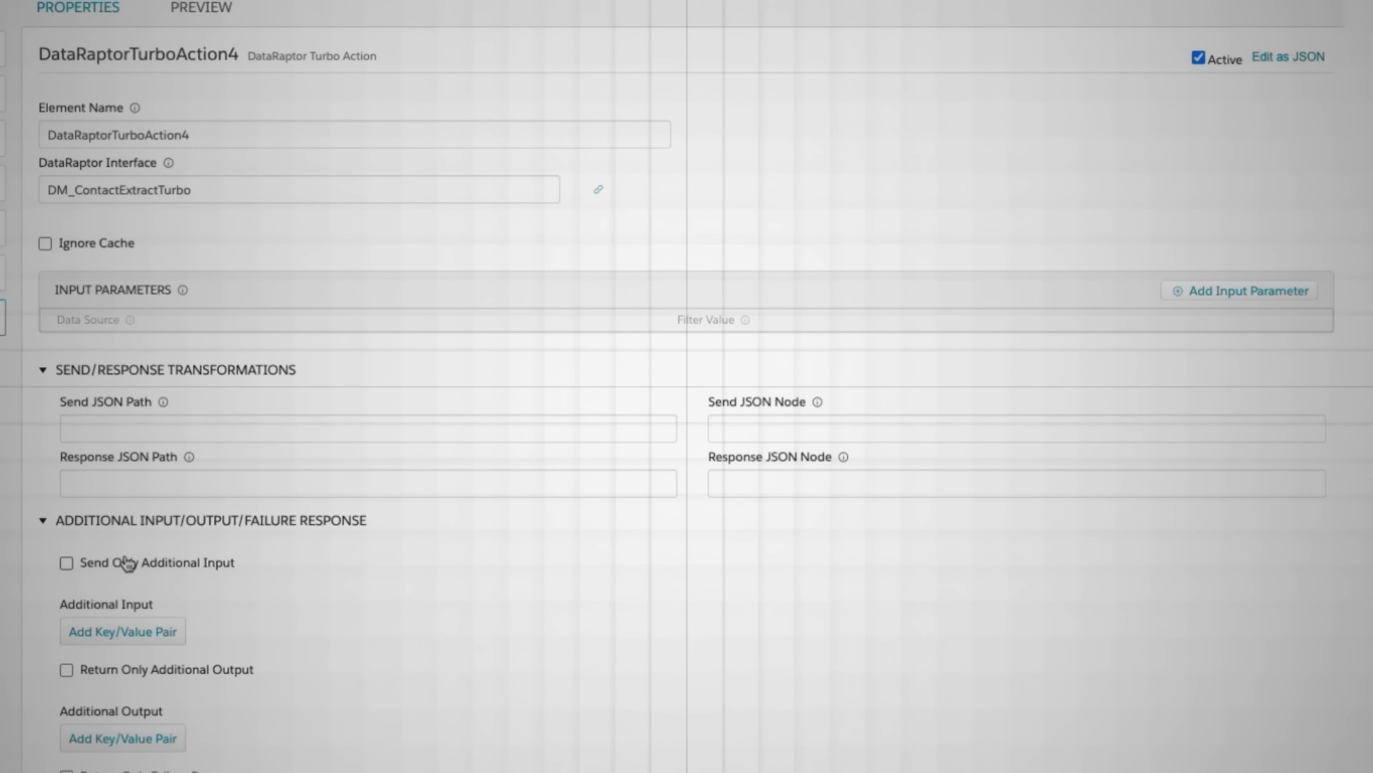
{"action": "scroll", "coordinate": [128, 563], "scroll_direction": "down", "scroll_amount": 1}
{"action": "left_click", "coordinate": [153, 605]}
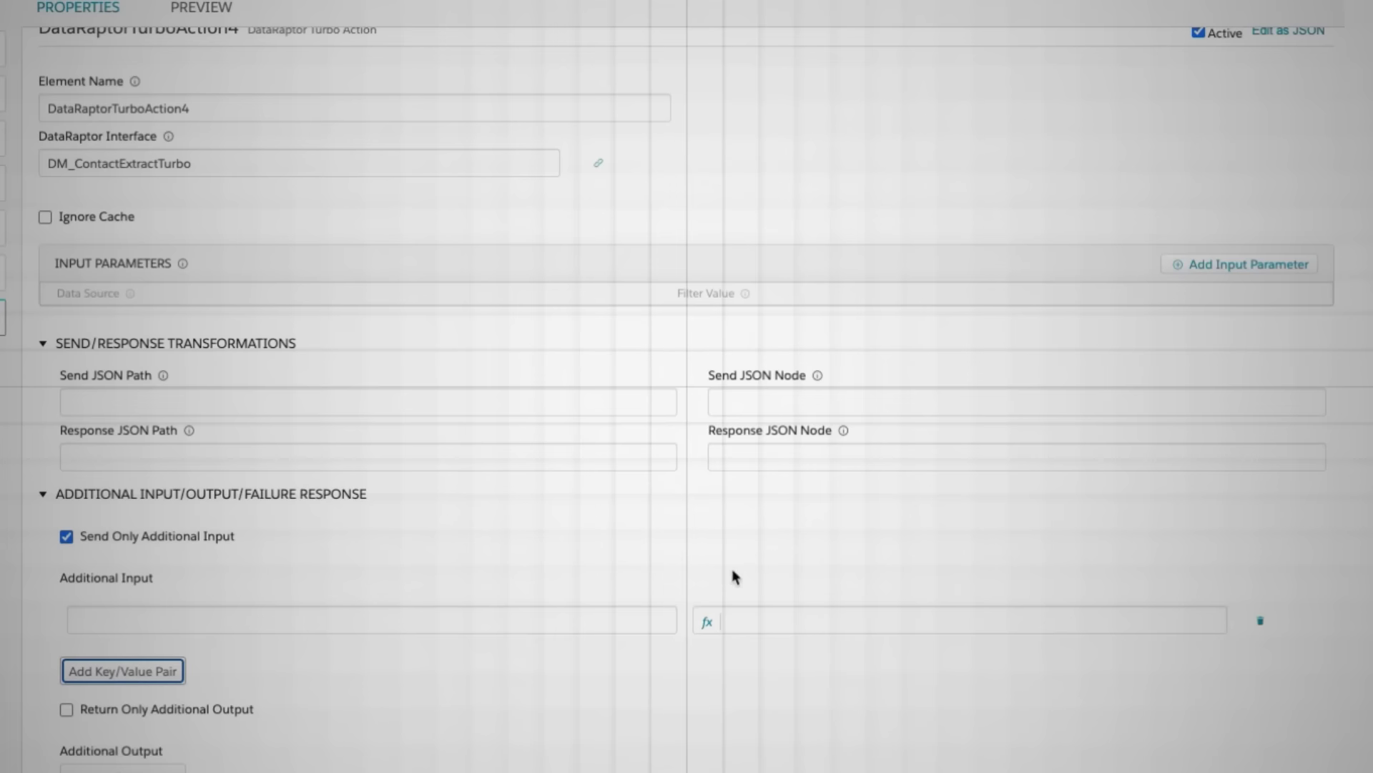
{"action": "left_click", "coordinate": [351, 28]}
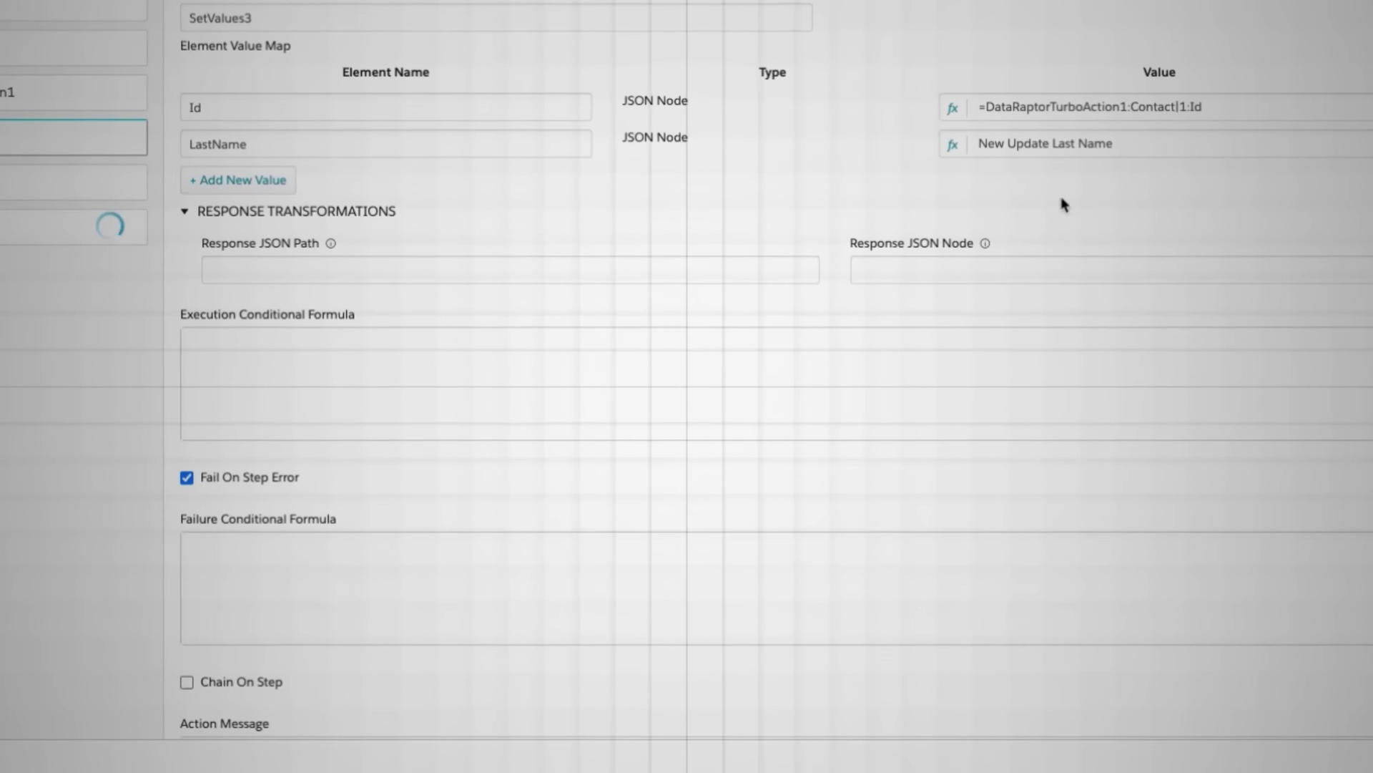
{"action": "triple_click", "coordinate": [1094, 138]}
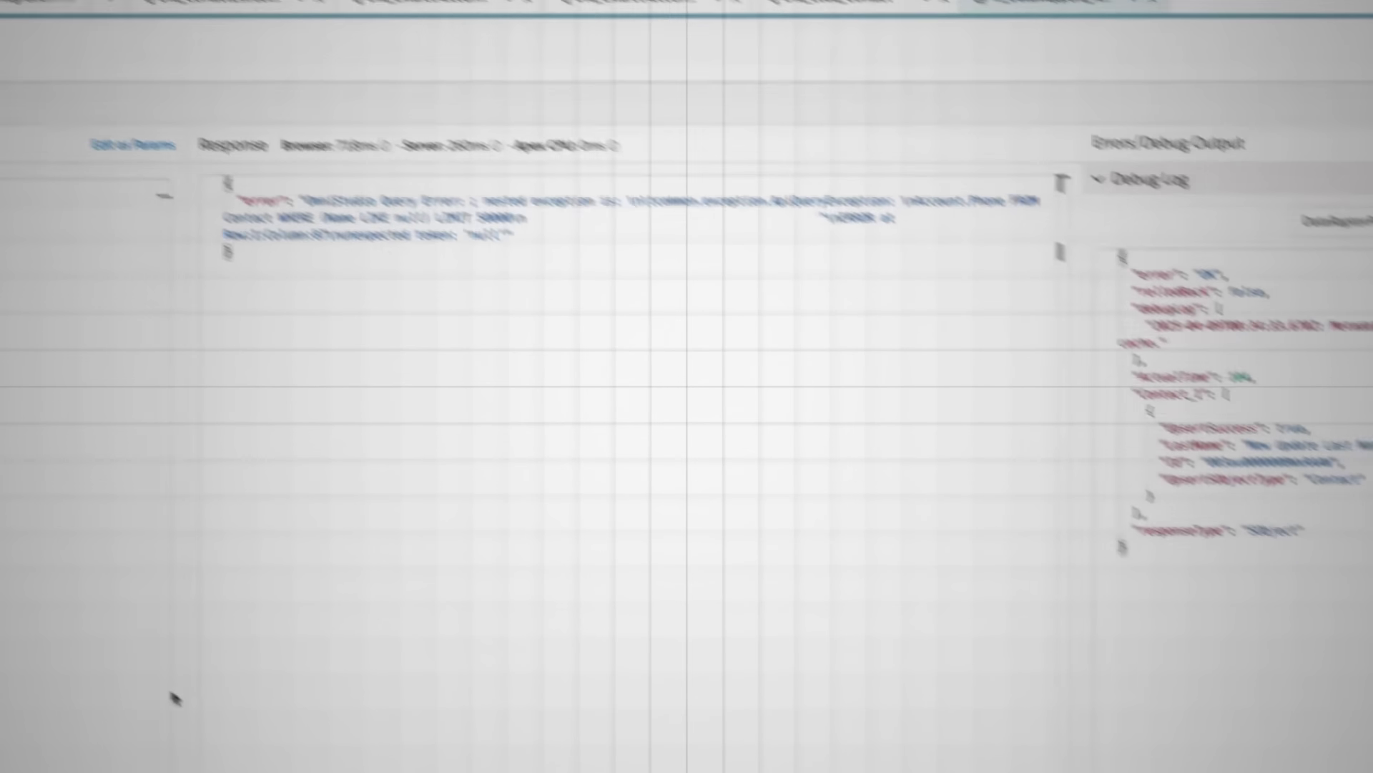
- Examine the upserted contact's LastName in DataRaptorPostAction1's output in the preview's debug log
{"action": "left_click", "coordinate": [1260, 221]}
{"action": "left_click", "coordinate": [1274, 321]}
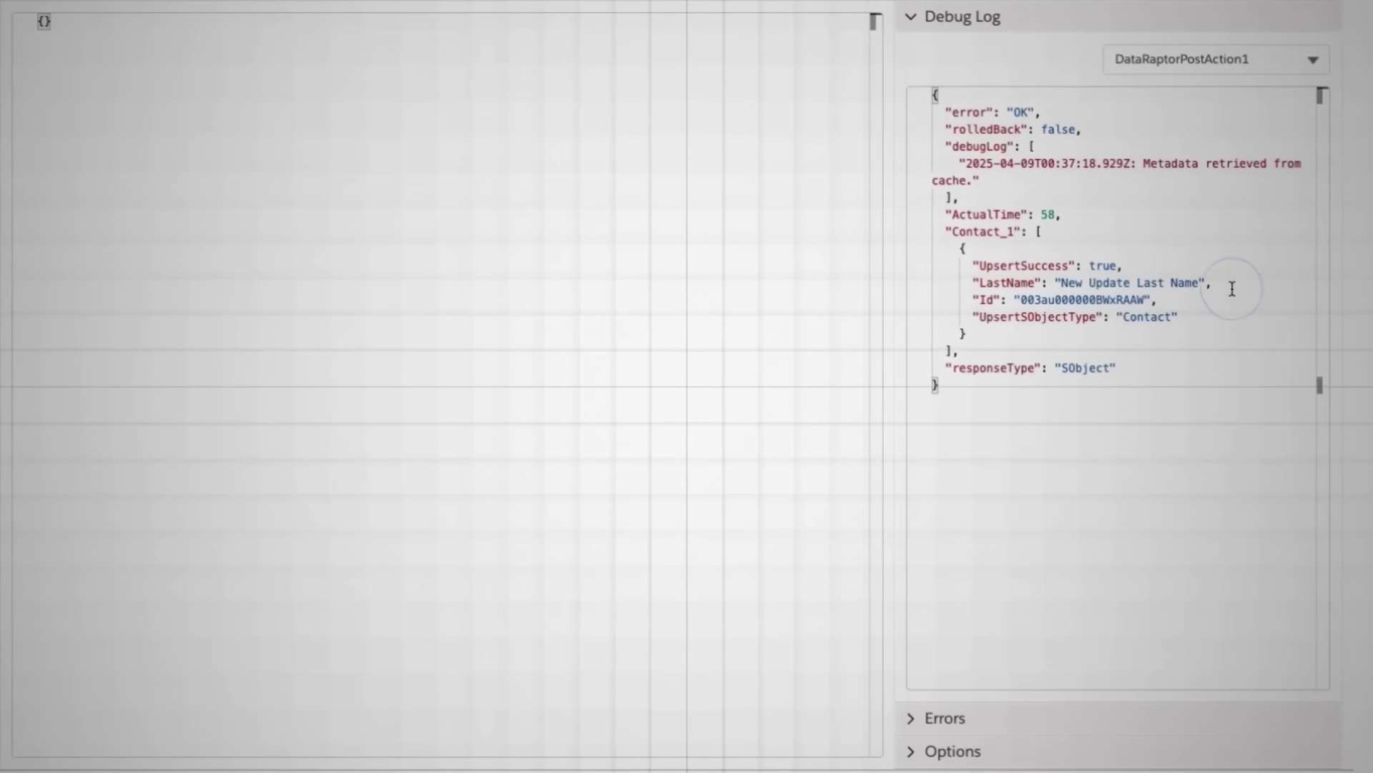
{"action": "left_click_drag", "start_coordinate": [1105, 306], "coordinate": [1212, 305]}
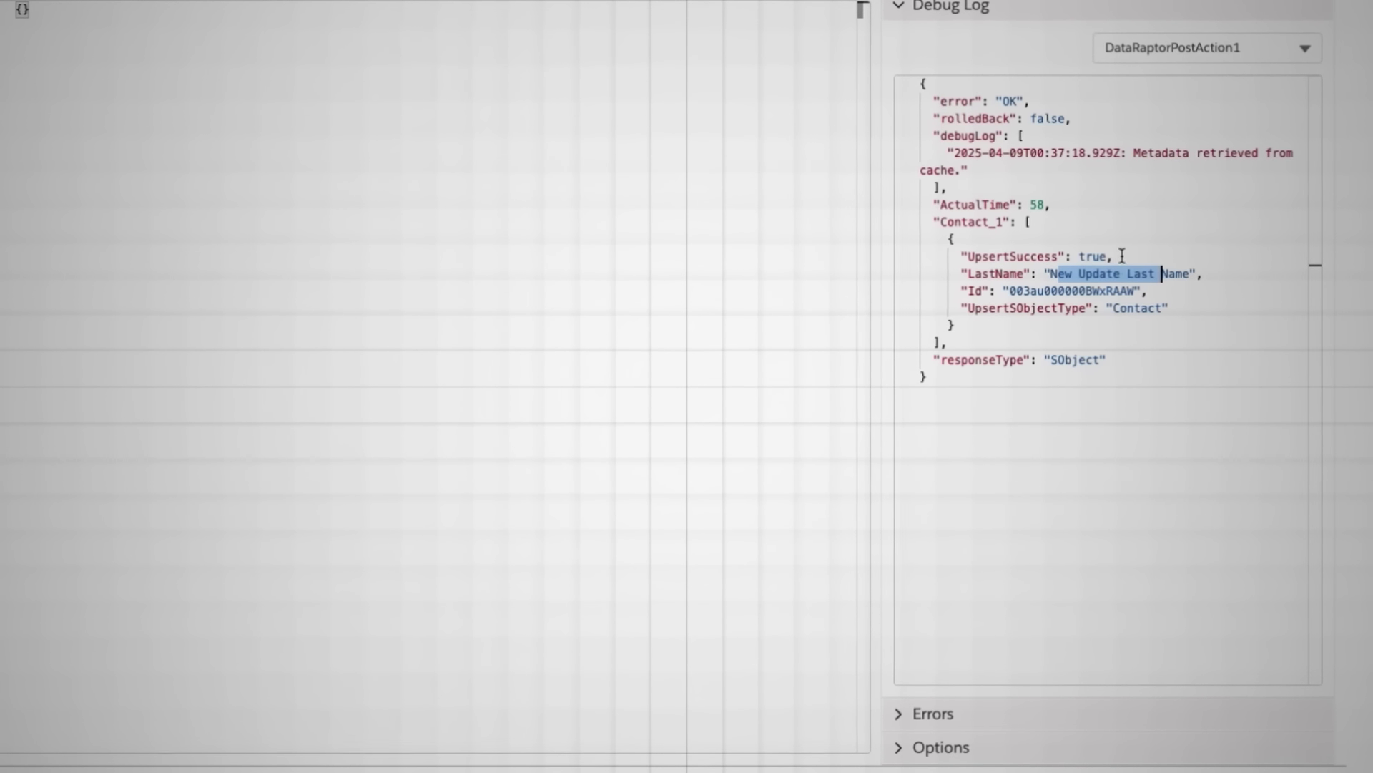
{"action": "left_click", "coordinate": [1055, 274]}
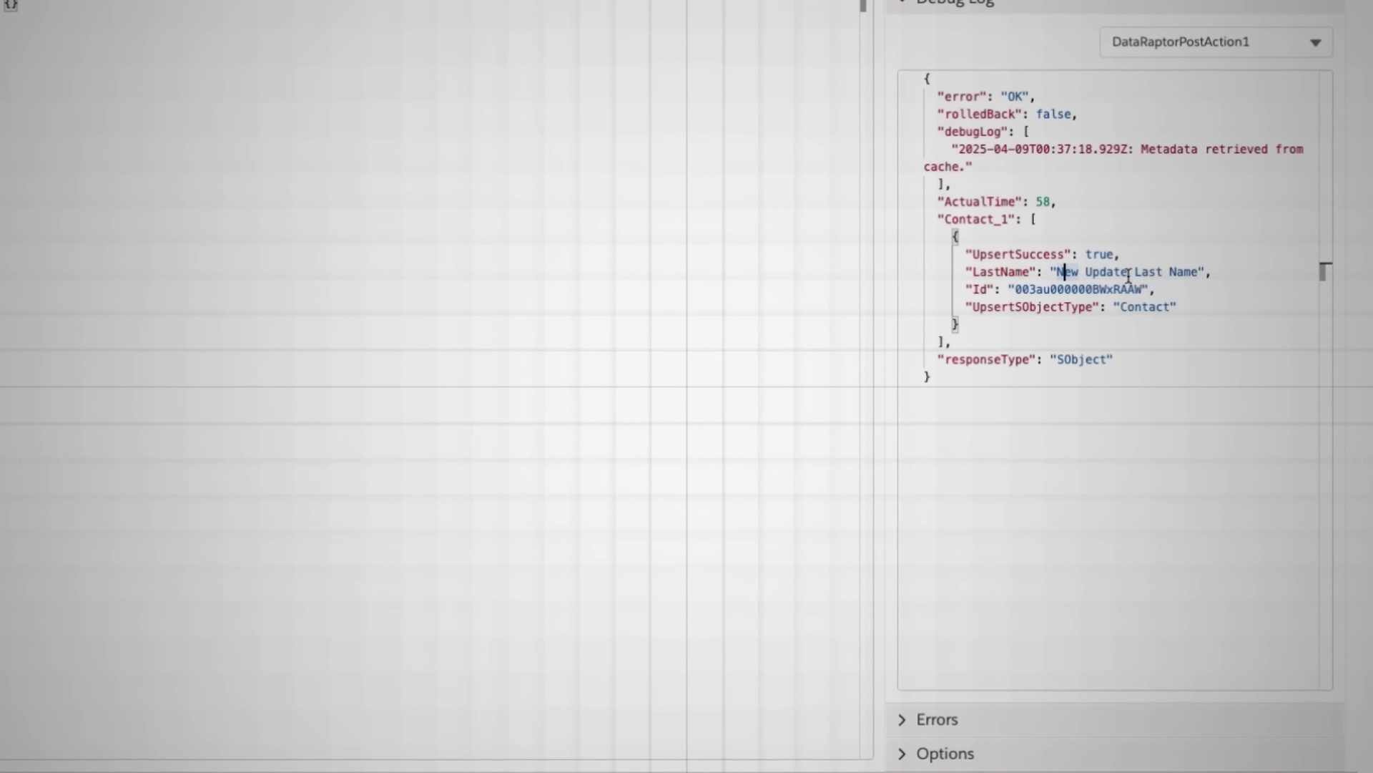
- Examine DataRaptorTurboAction4's output and its debug input in the preview's debug log
{"action": "left_click", "coordinate": [1209, 42]}
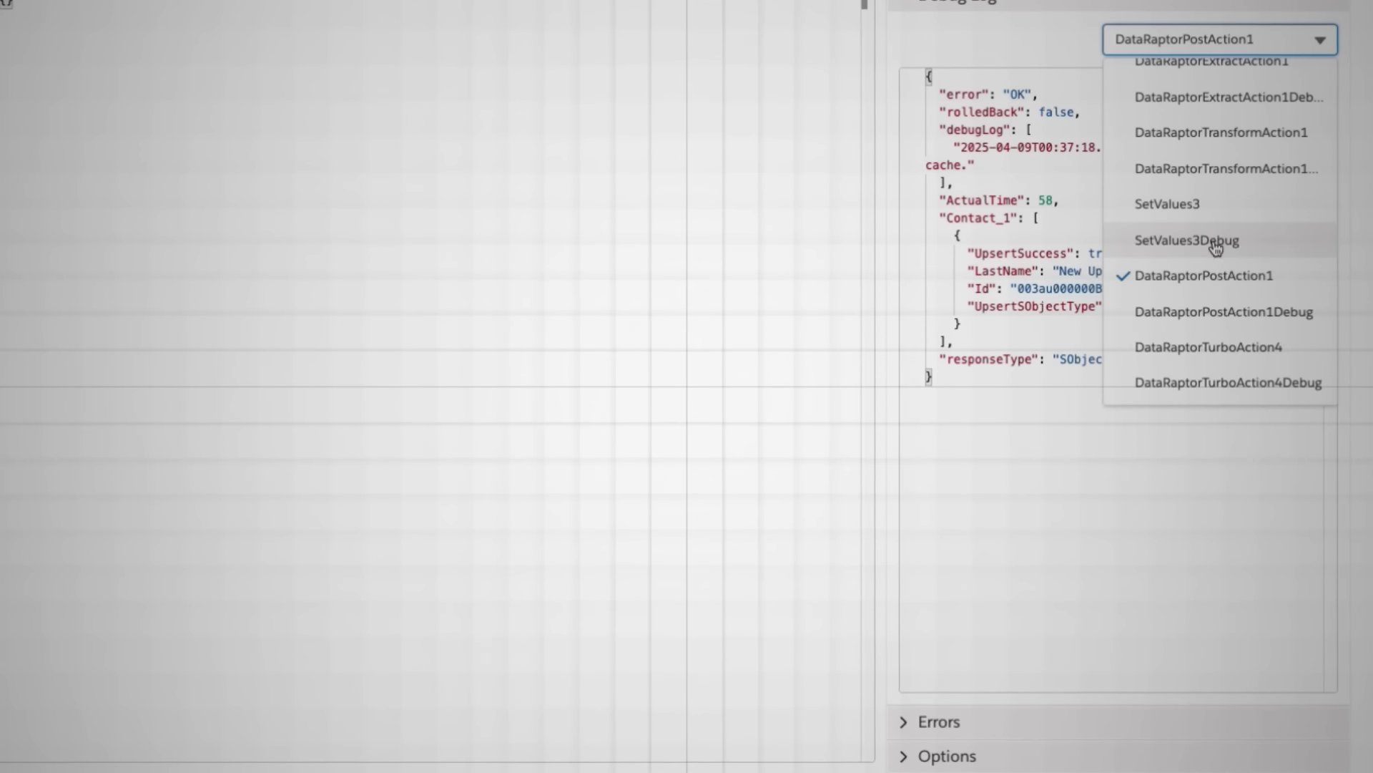
{"action": "left_click", "coordinate": [1223, 350]}
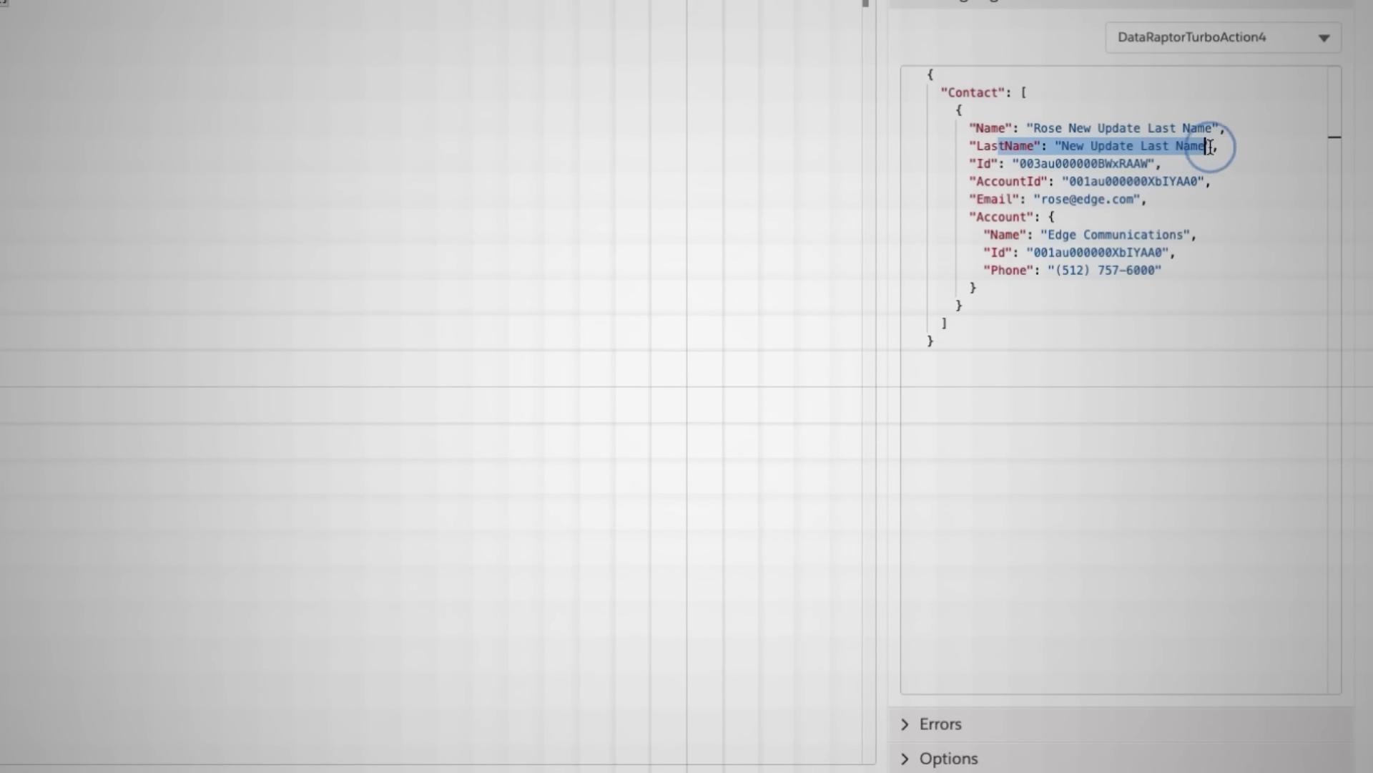
{"action": "left_click", "coordinate": [1260, 36]}
{"action": "left_click", "coordinate": [1202, 395]}
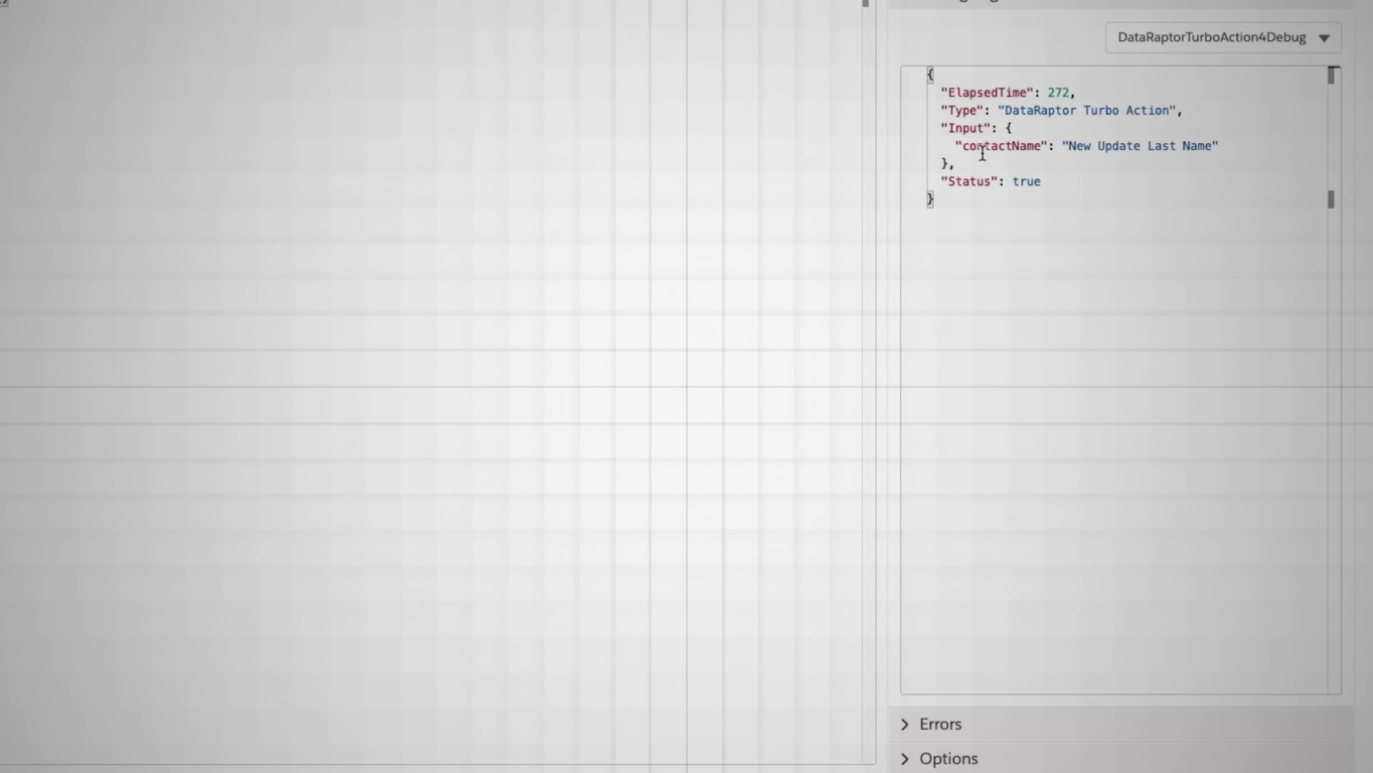